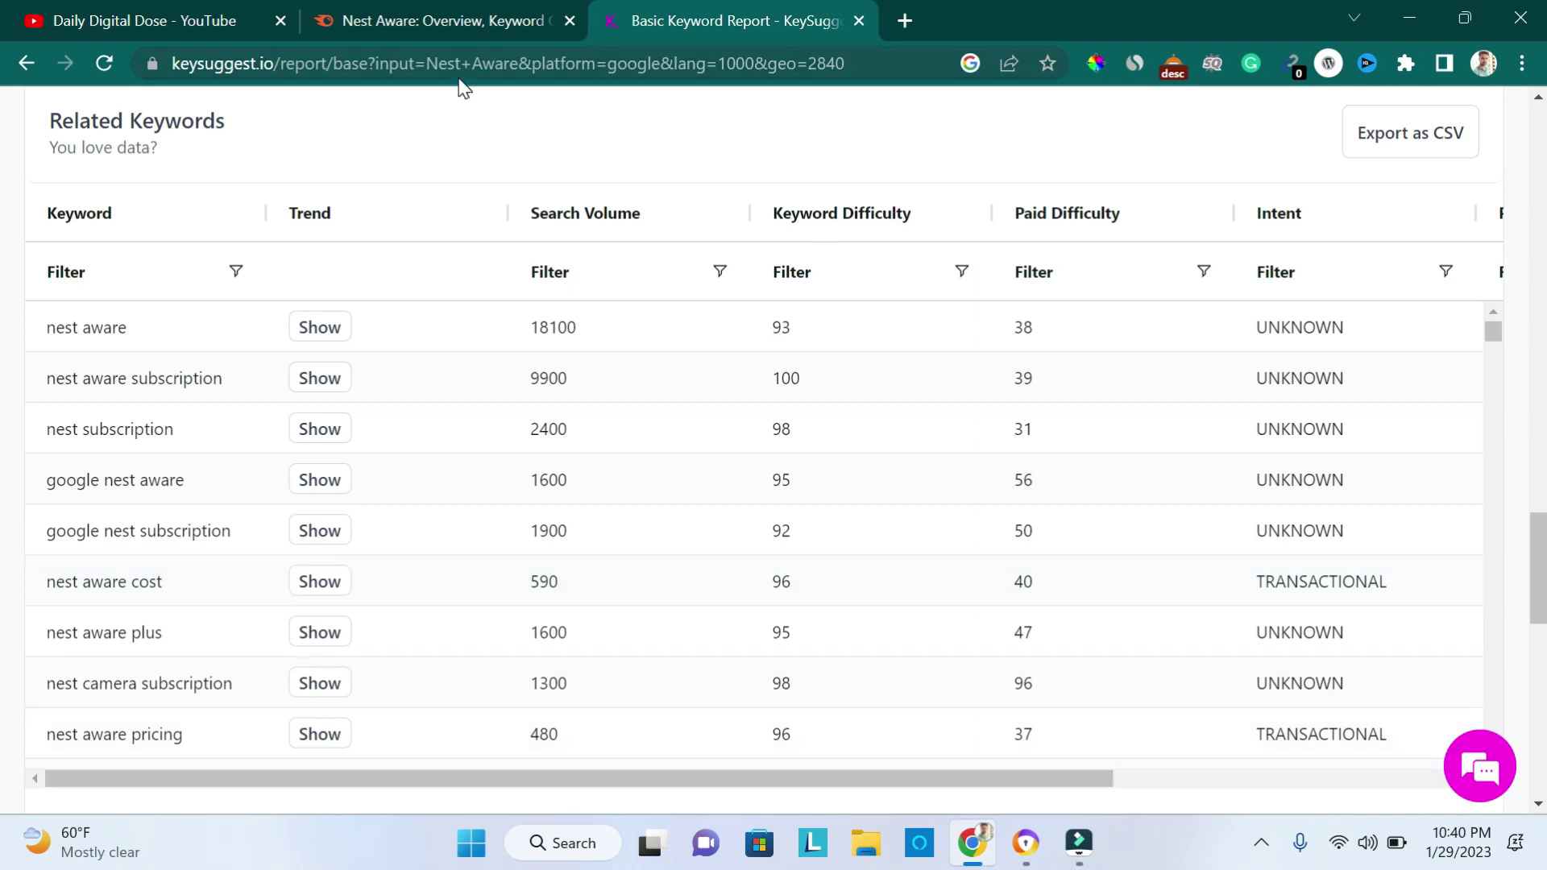
Compare the Nest Aware keyword overview in Semrush with the related keywords in the KeySuggest report.
{"action": "left_click", "coordinate": [358, 16]}
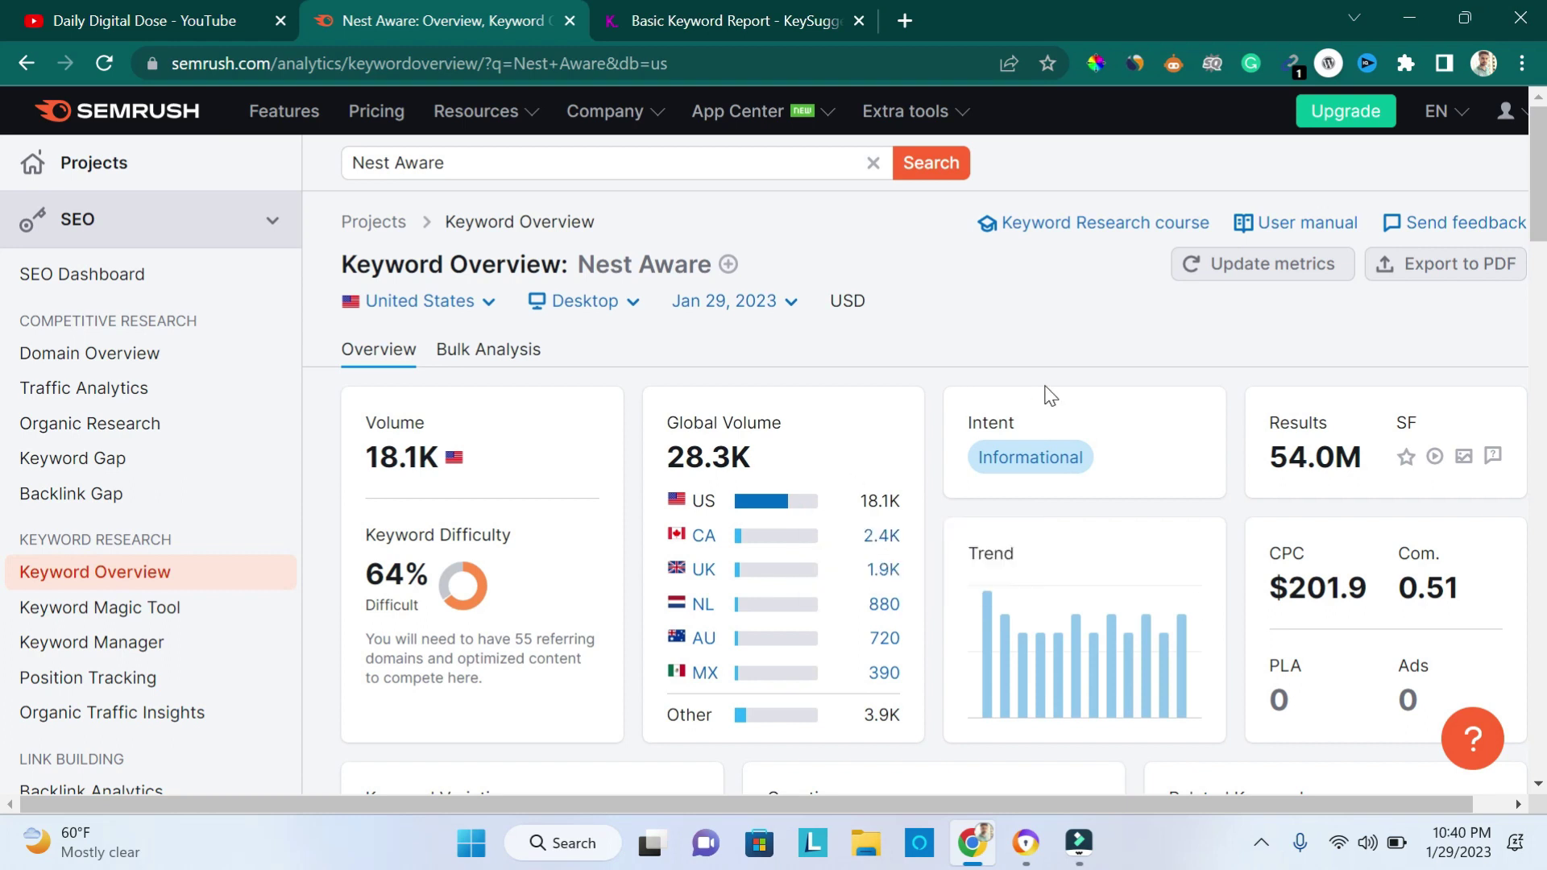
{"action": "left_click", "coordinate": [681, 13]}
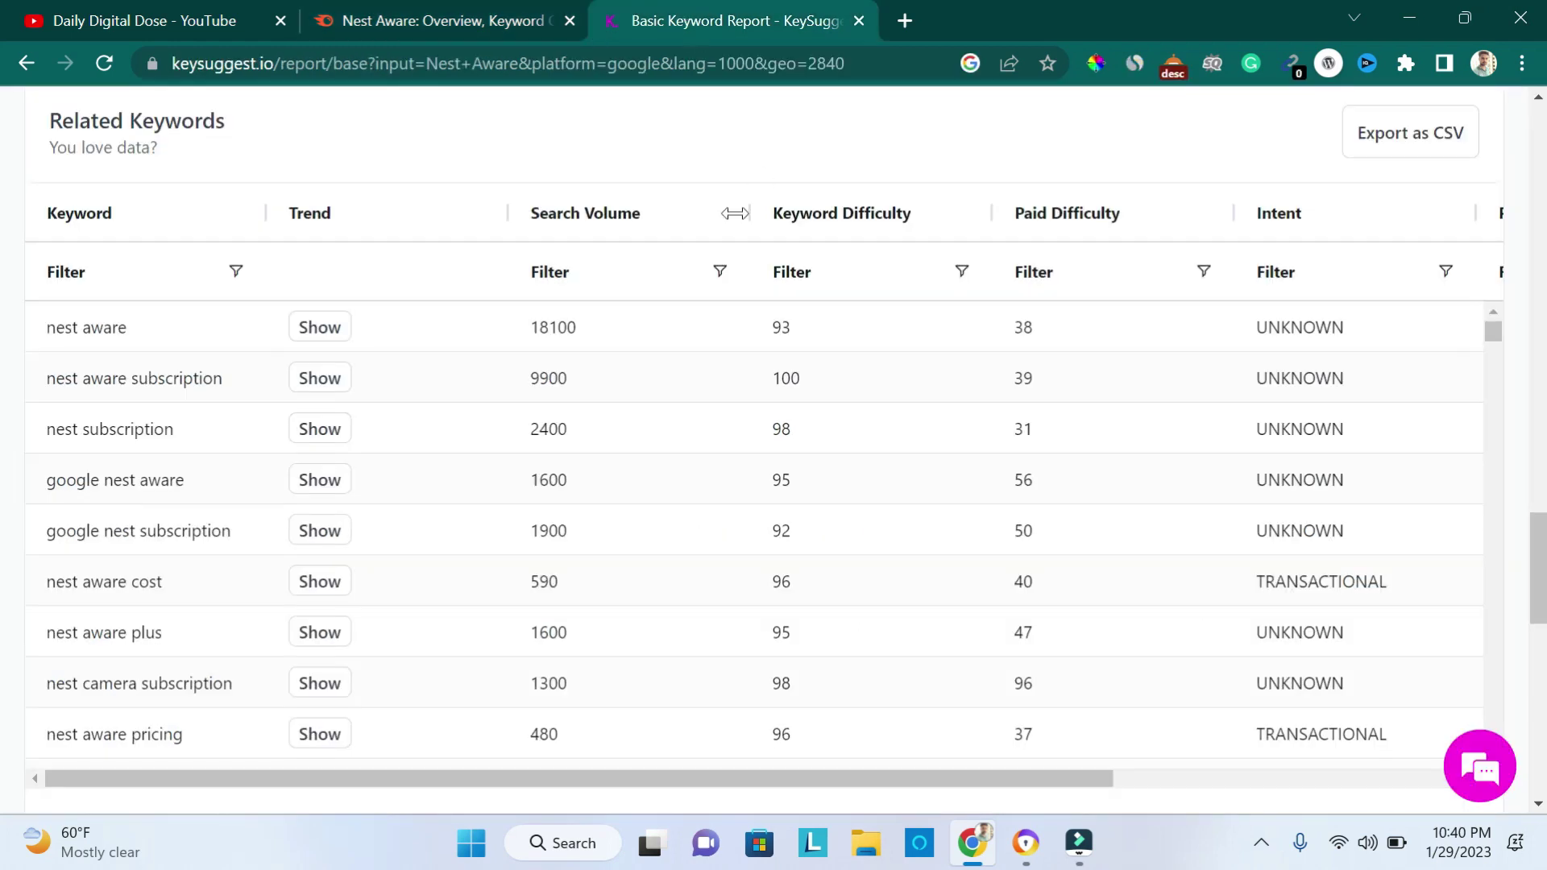
{"action": "scroll", "coordinate": [444, 349], "scroll_direction": "up", "scroll_amount": 5}
{"action": "scroll", "coordinate": [445, 348], "scroll_direction": "down", "scroll_amount": 5}
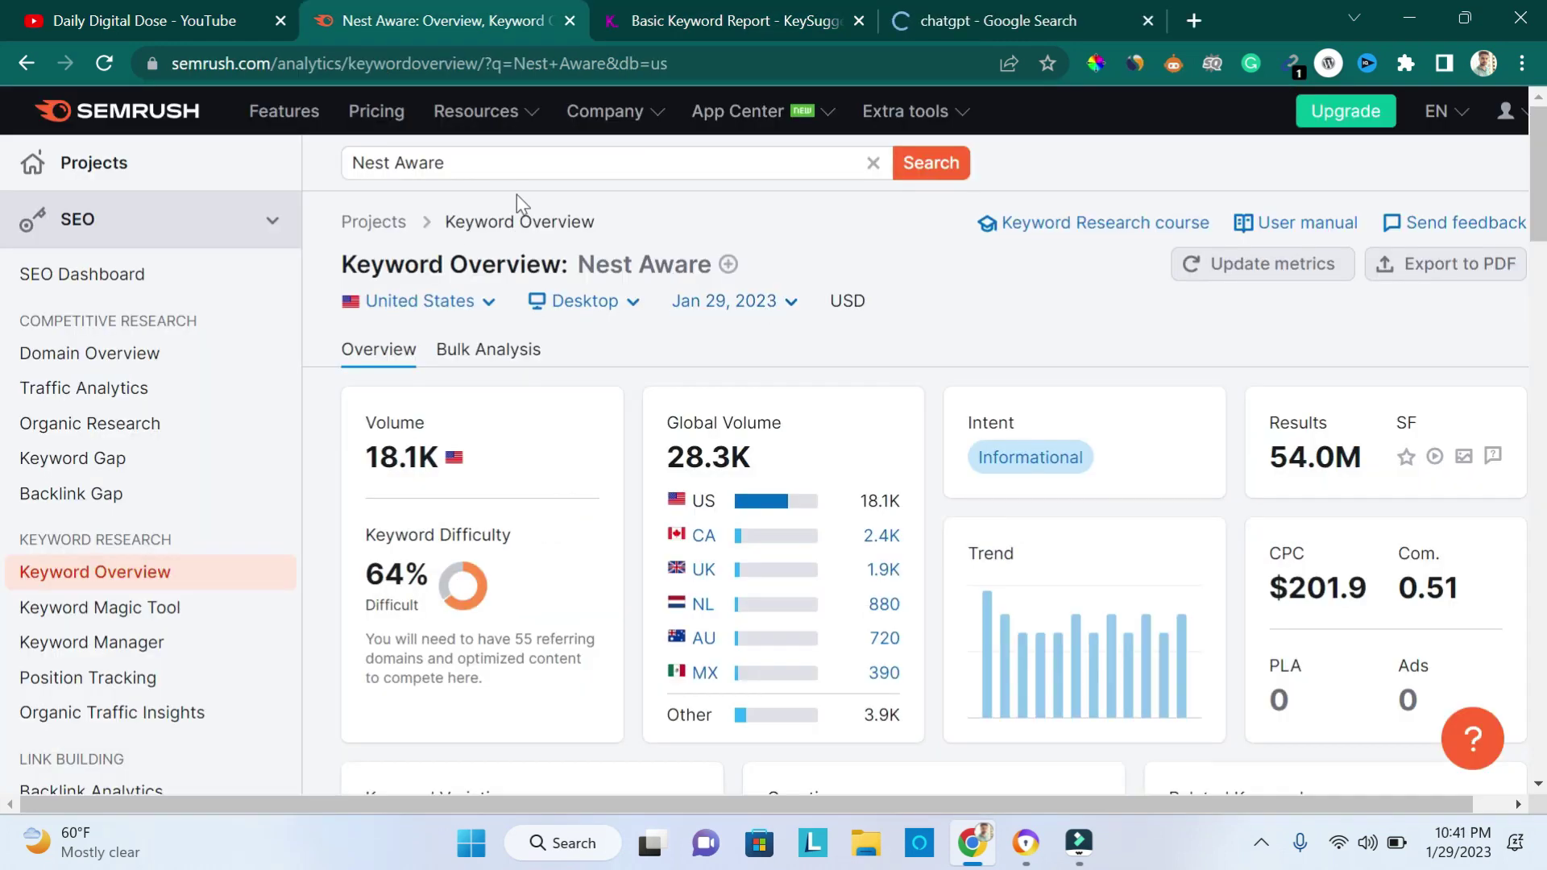
{"action": "left_click", "coordinate": [470, 165]}
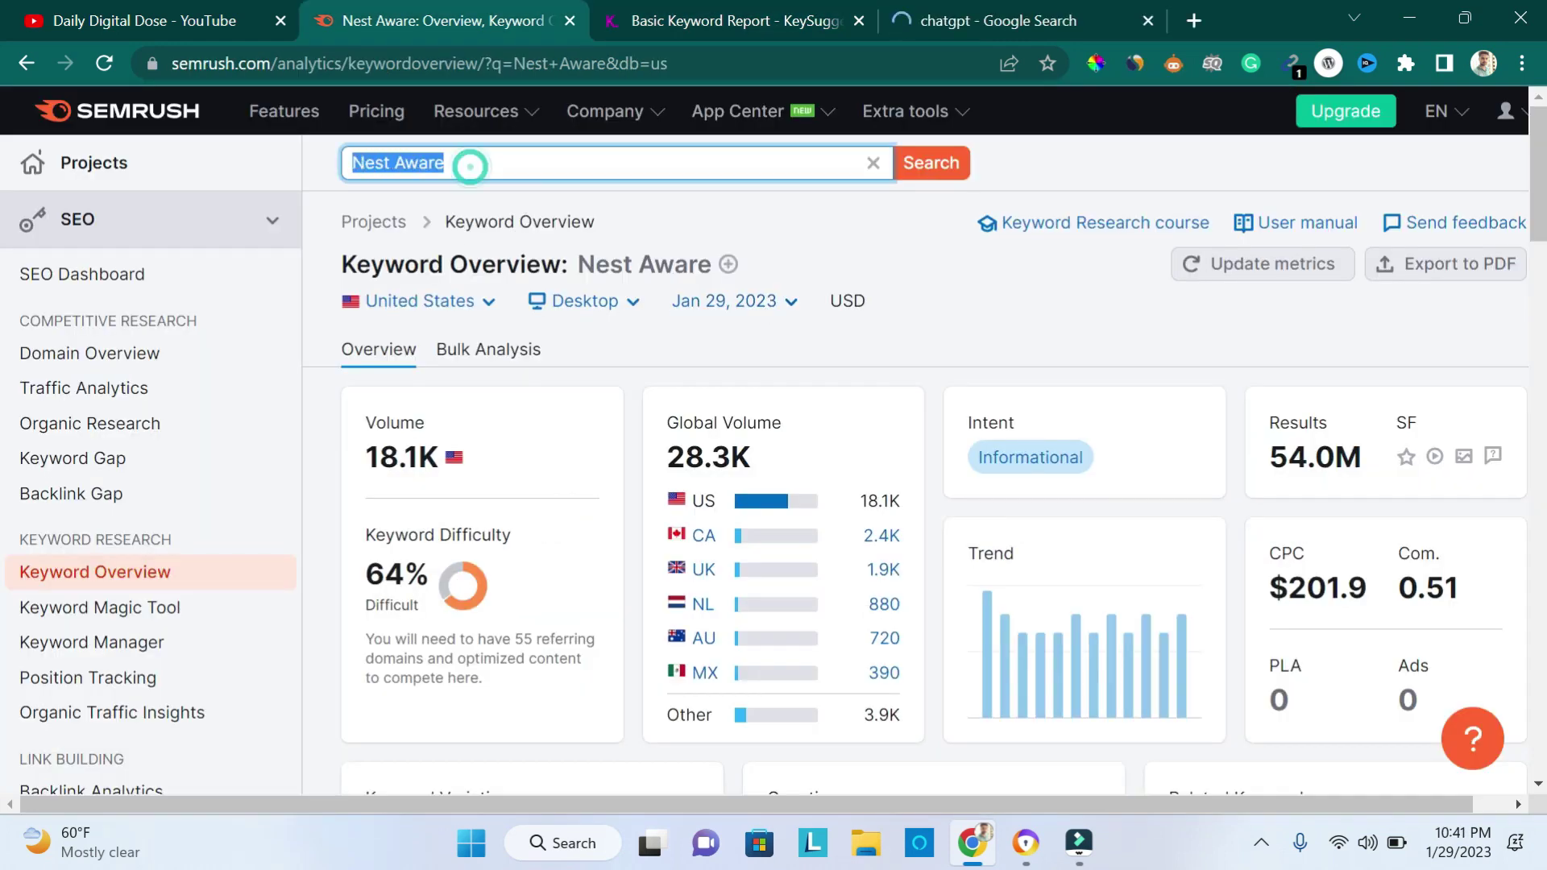
Switch to Google Keyword Planner and enter "nest aware" as the seed keyword for discovering new keywords.
{"action": "left_click", "coordinate": [1029, 856]}
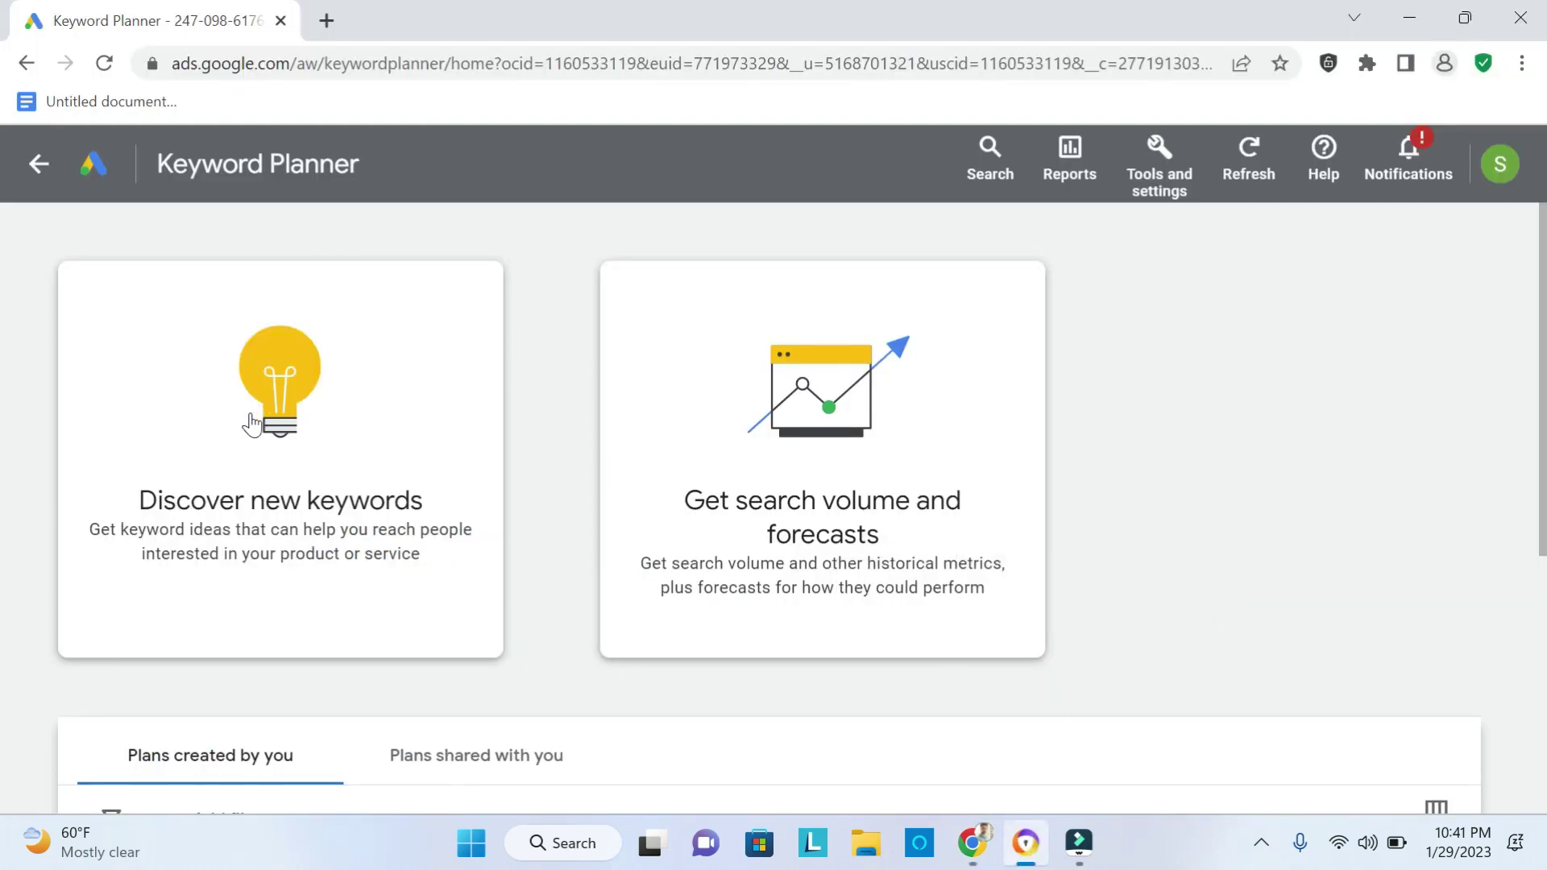
{"action": "left_click", "coordinate": [286, 500]}
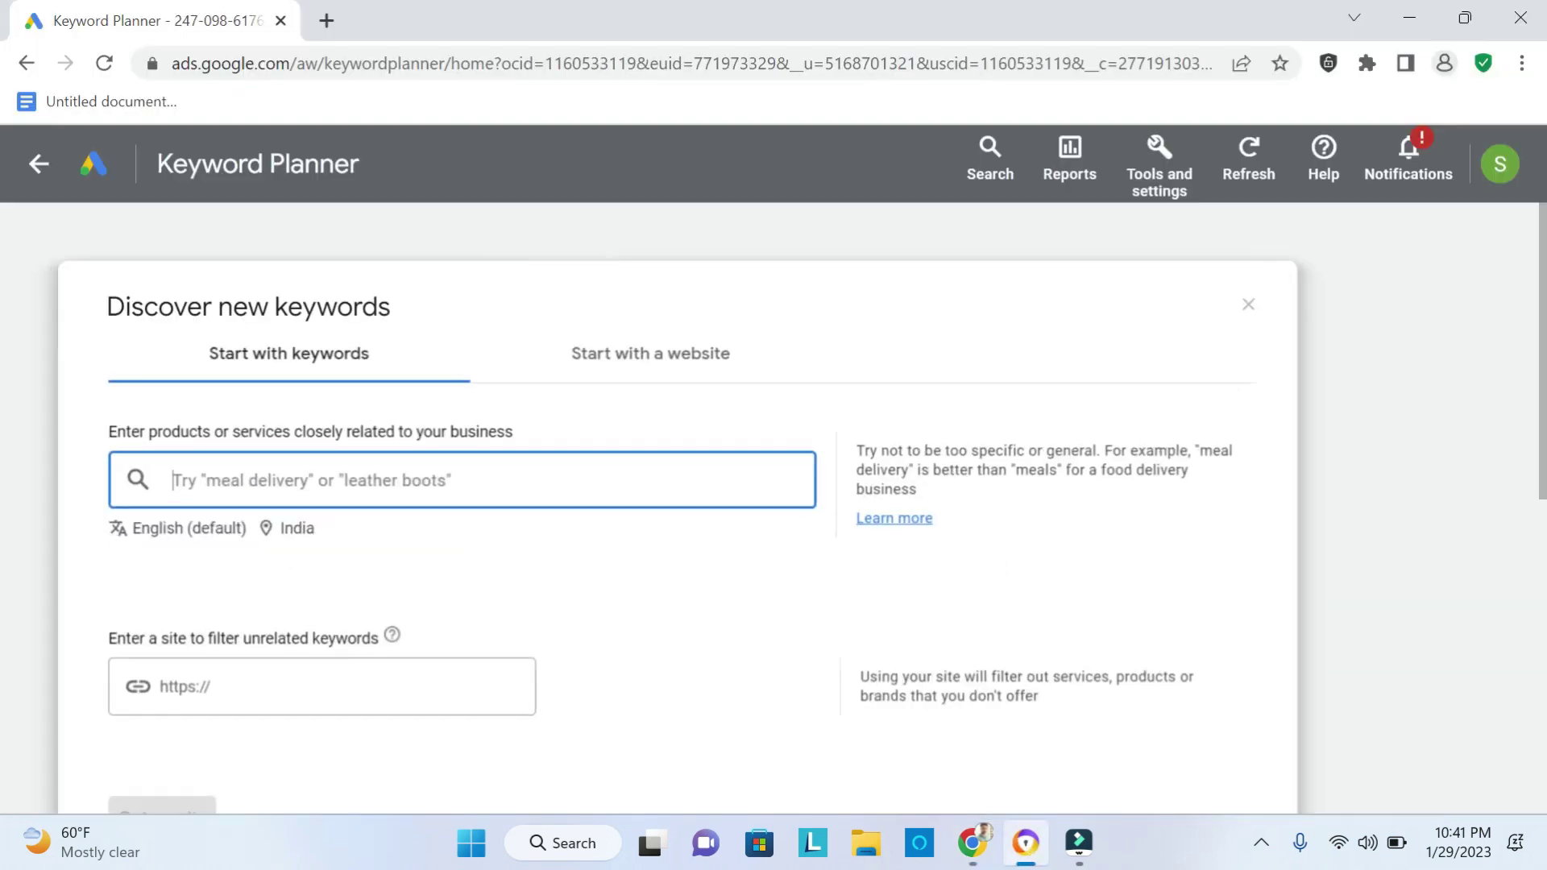
{"action": "left_click", "coordinate": [298, 482]}
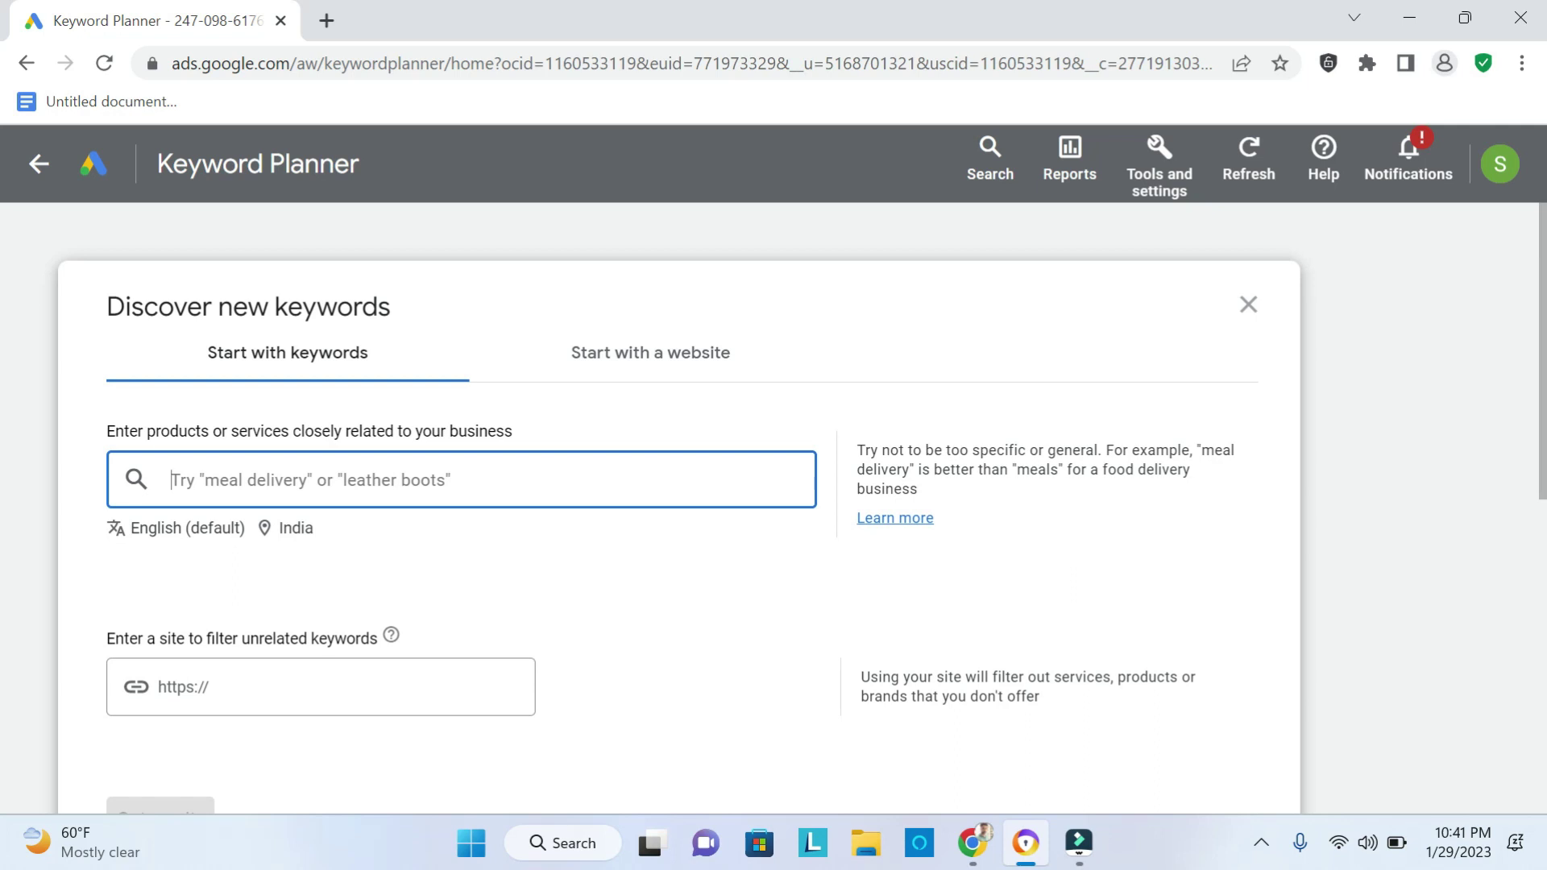
{"action": "type", "text": "nest a"}
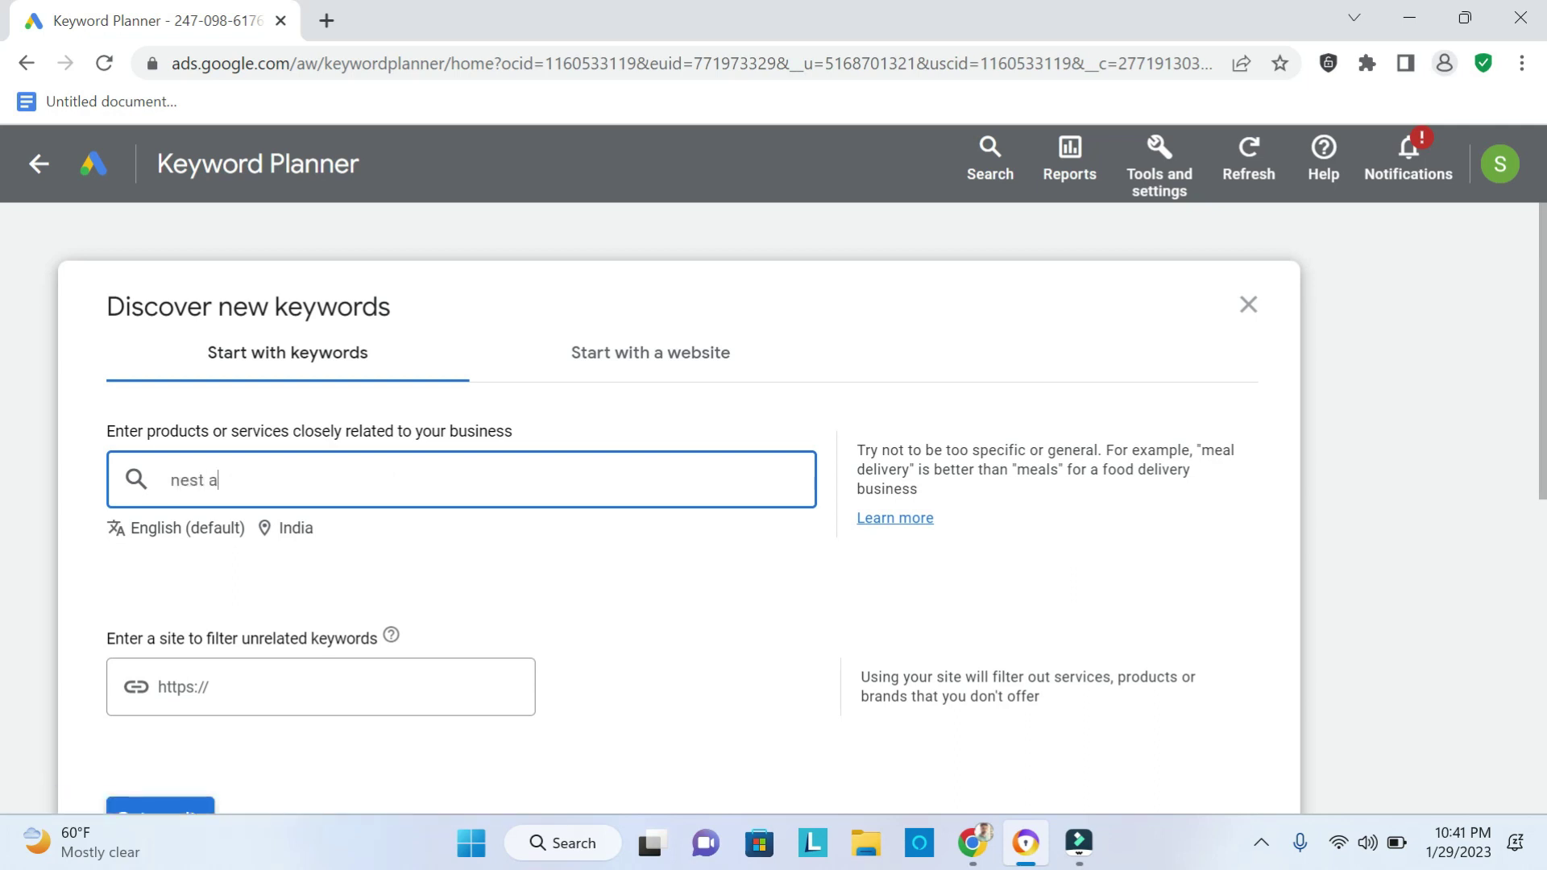
{"action": "type", "text": "ware"}
Replace India with the United States as the targeted location and save the location setting.
{"action": "left_click", "coordinate": [268, 535]}
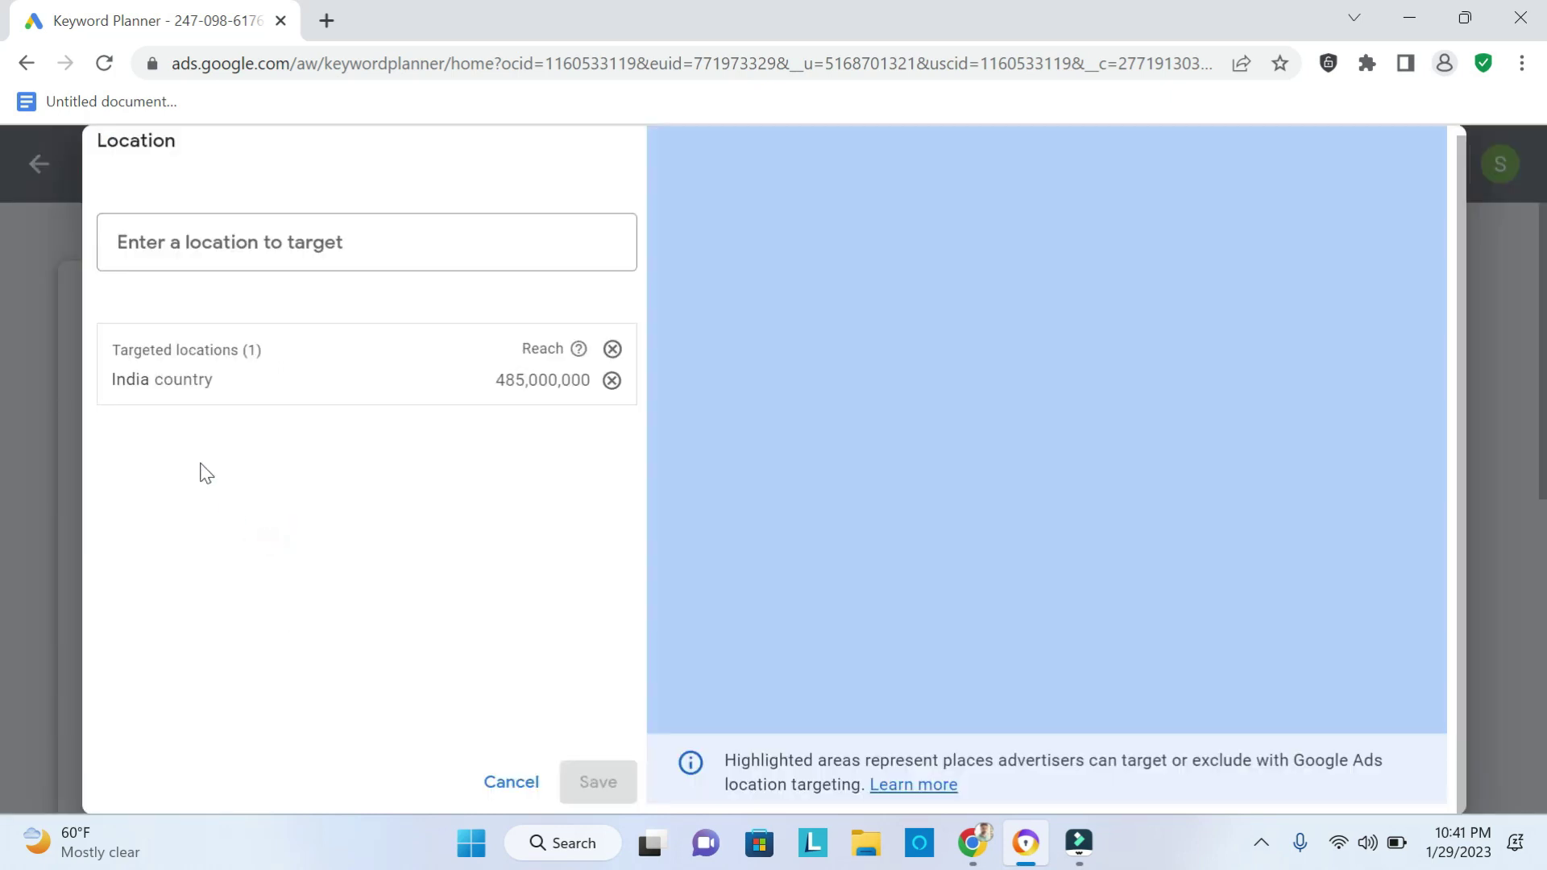
{"action": "left_click", "coordinate": [612, 380]}
{"action": "left_click", "coordinate": [399, 230]}
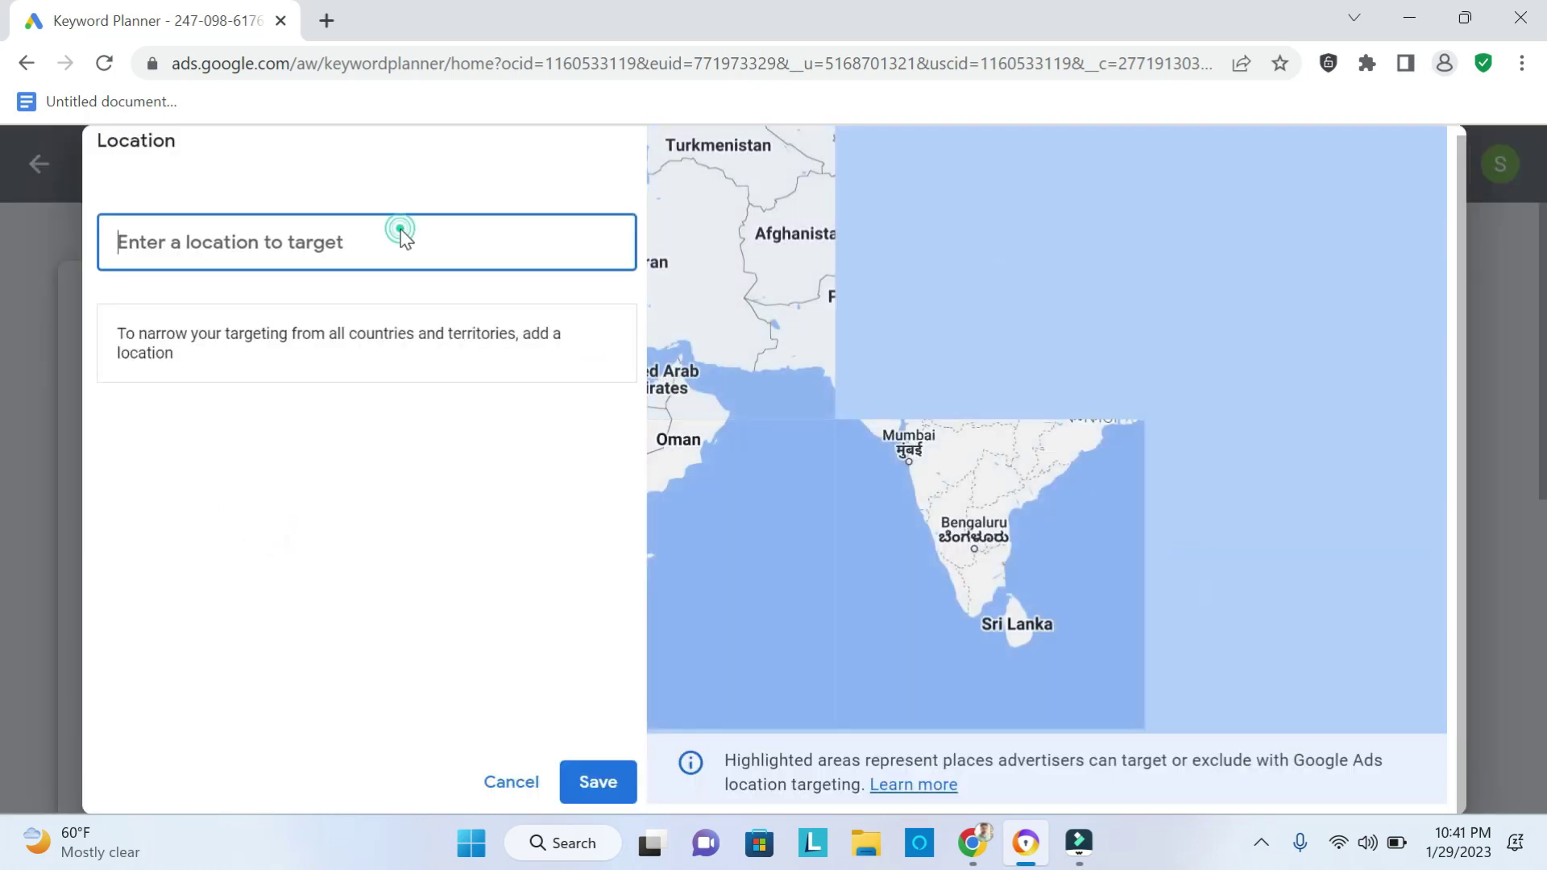
{"action": "type", "text": "usa"}
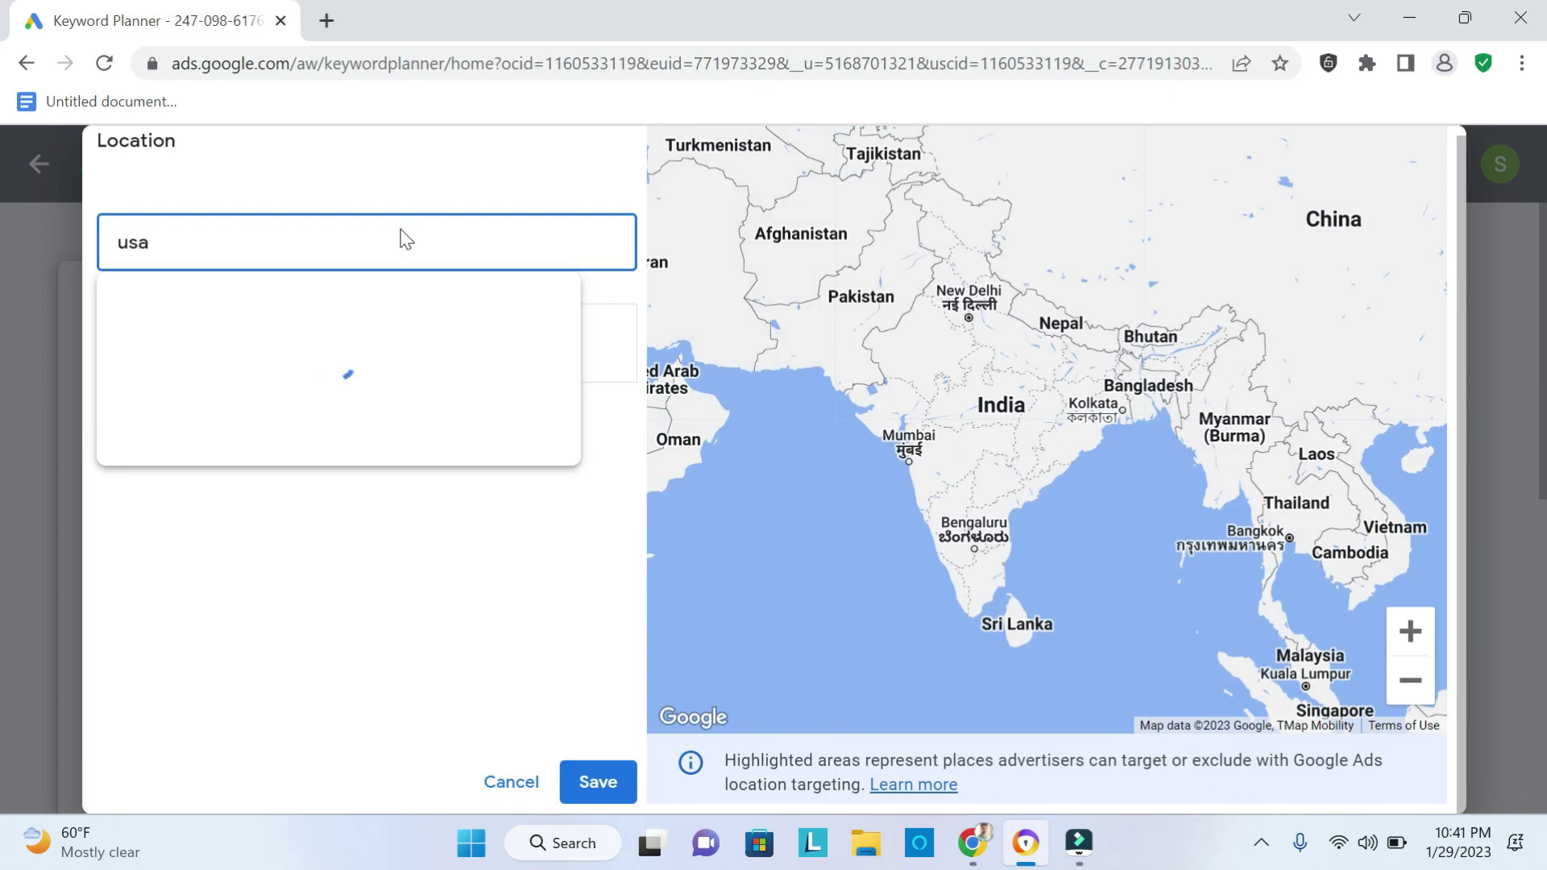
{"action": "left_click", "coordinate": [373, 330]}
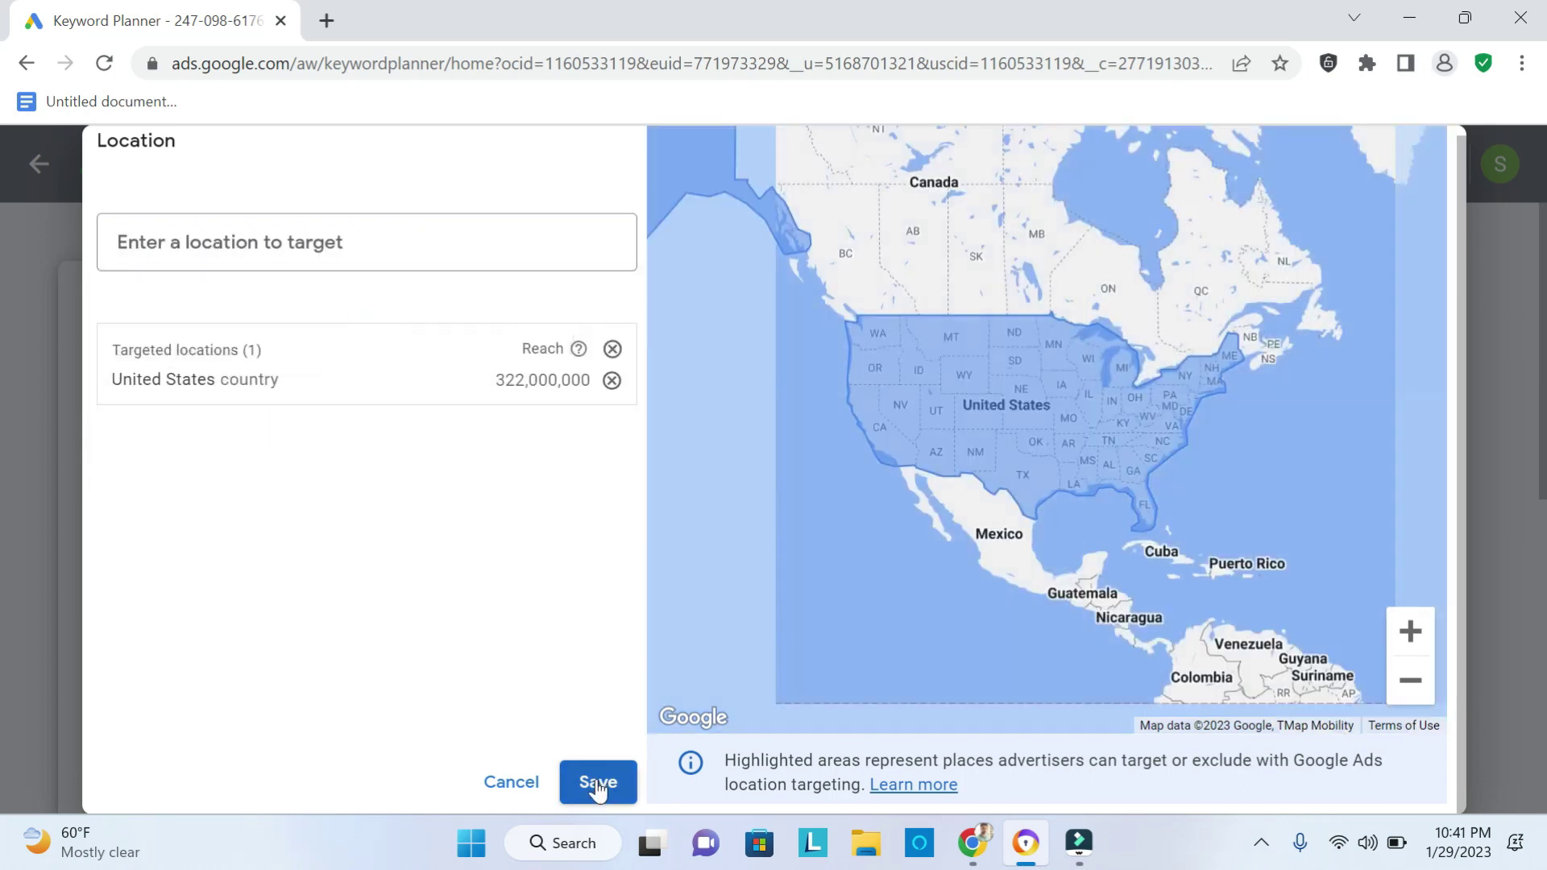
{"action": "left_click", "coordinate": [601, 783]}
Get the keyword ideas for "nest aware" and hide the keyword refinement options.
{"action": "scroll", "coordinate": [238, 769], "scroll_direction": "down", "scroll_amount": 2}
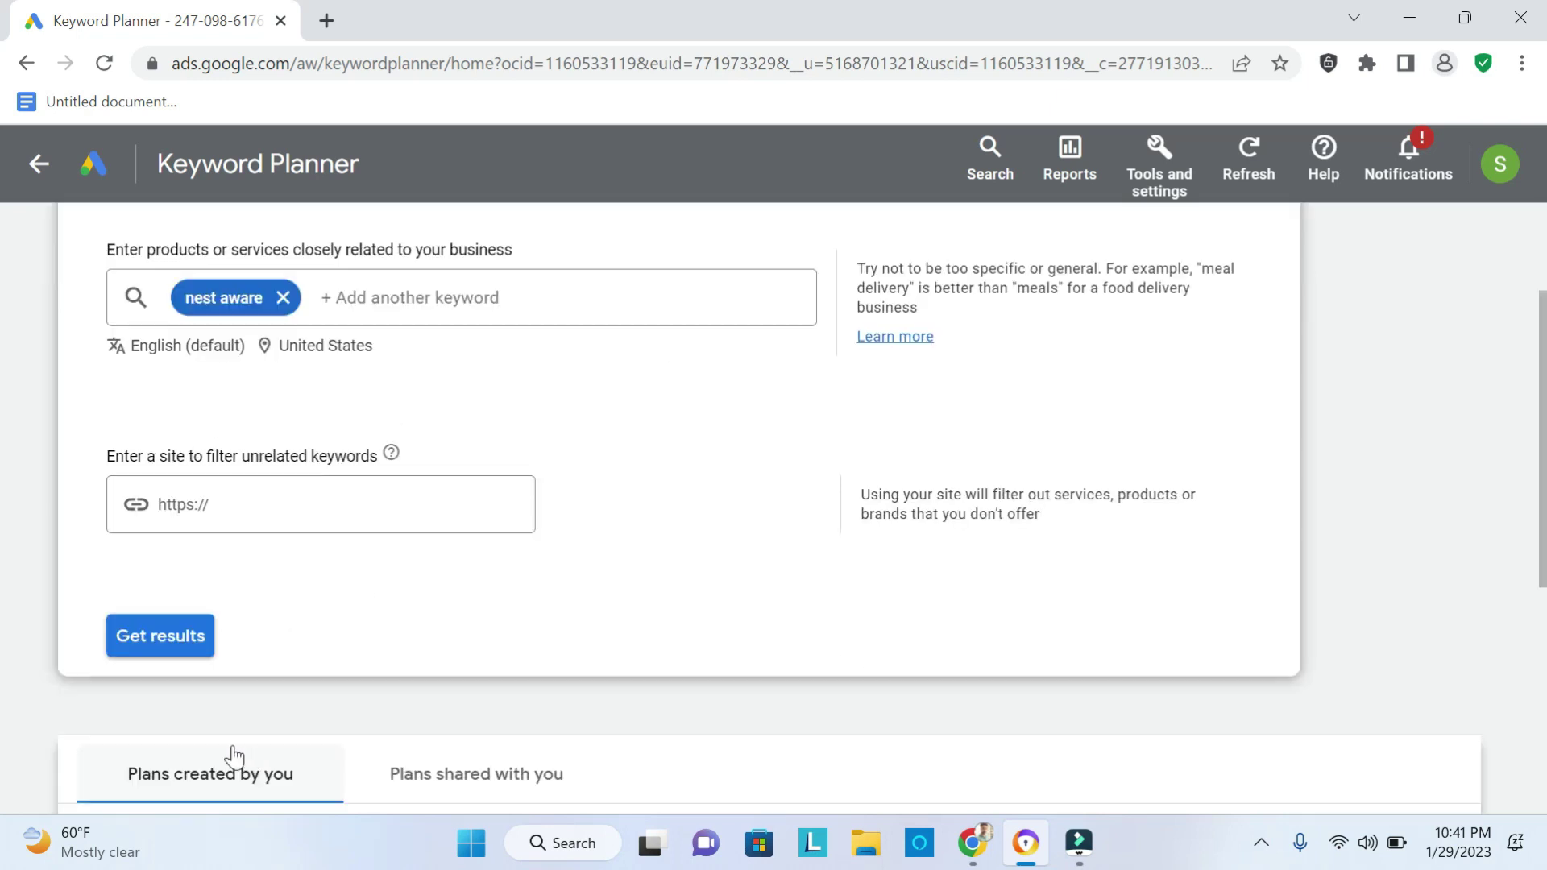
{"action": "left_click", "coordinate": [162, 640]}
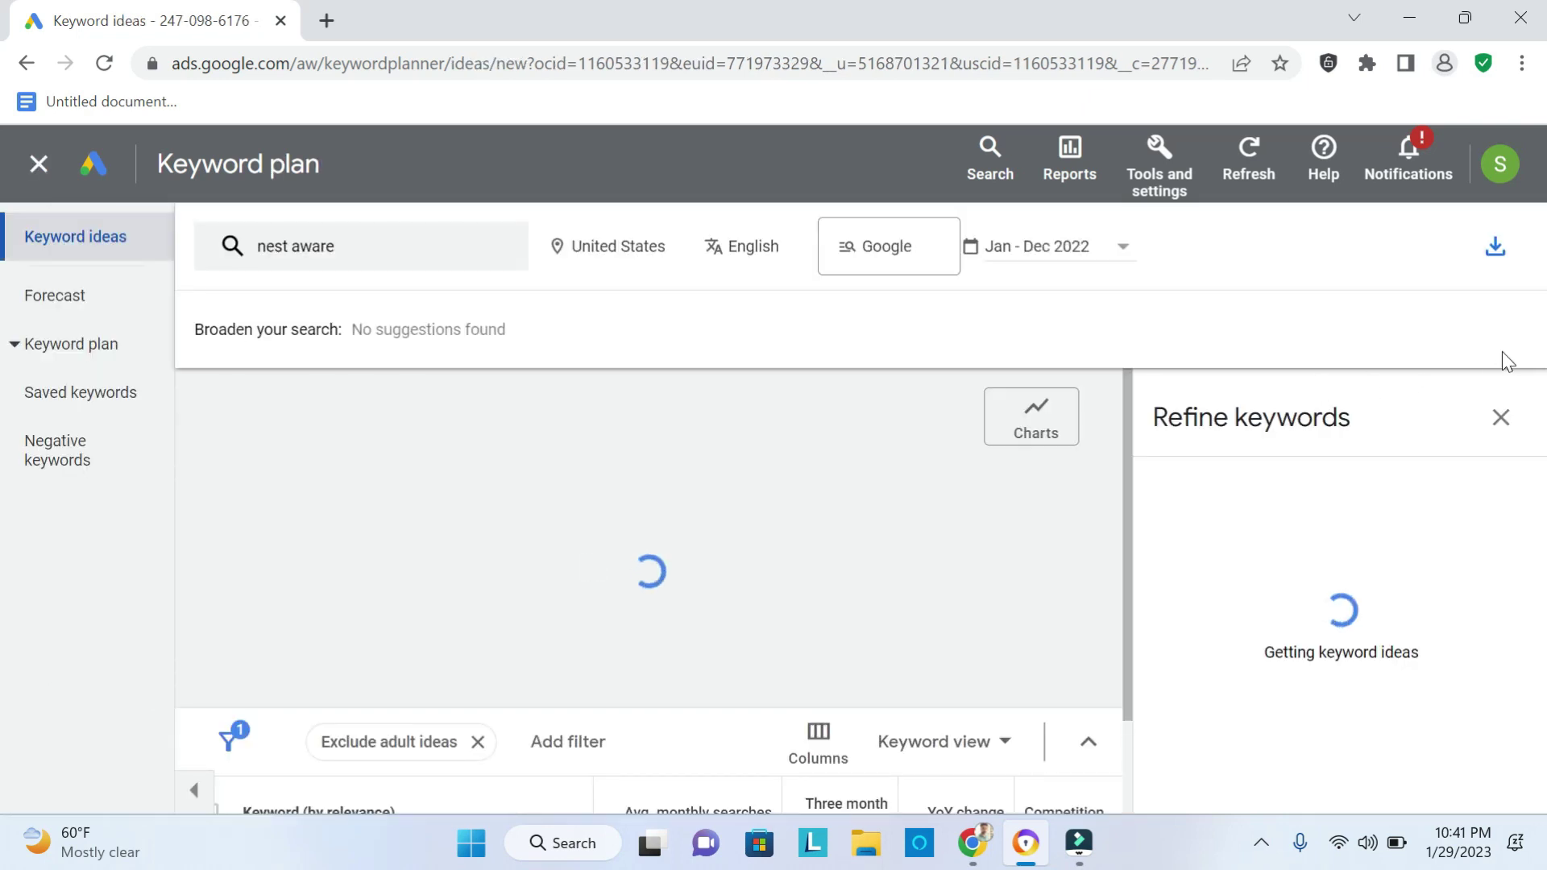
{"action": "left_click", "coordinate": [1500, 417]}
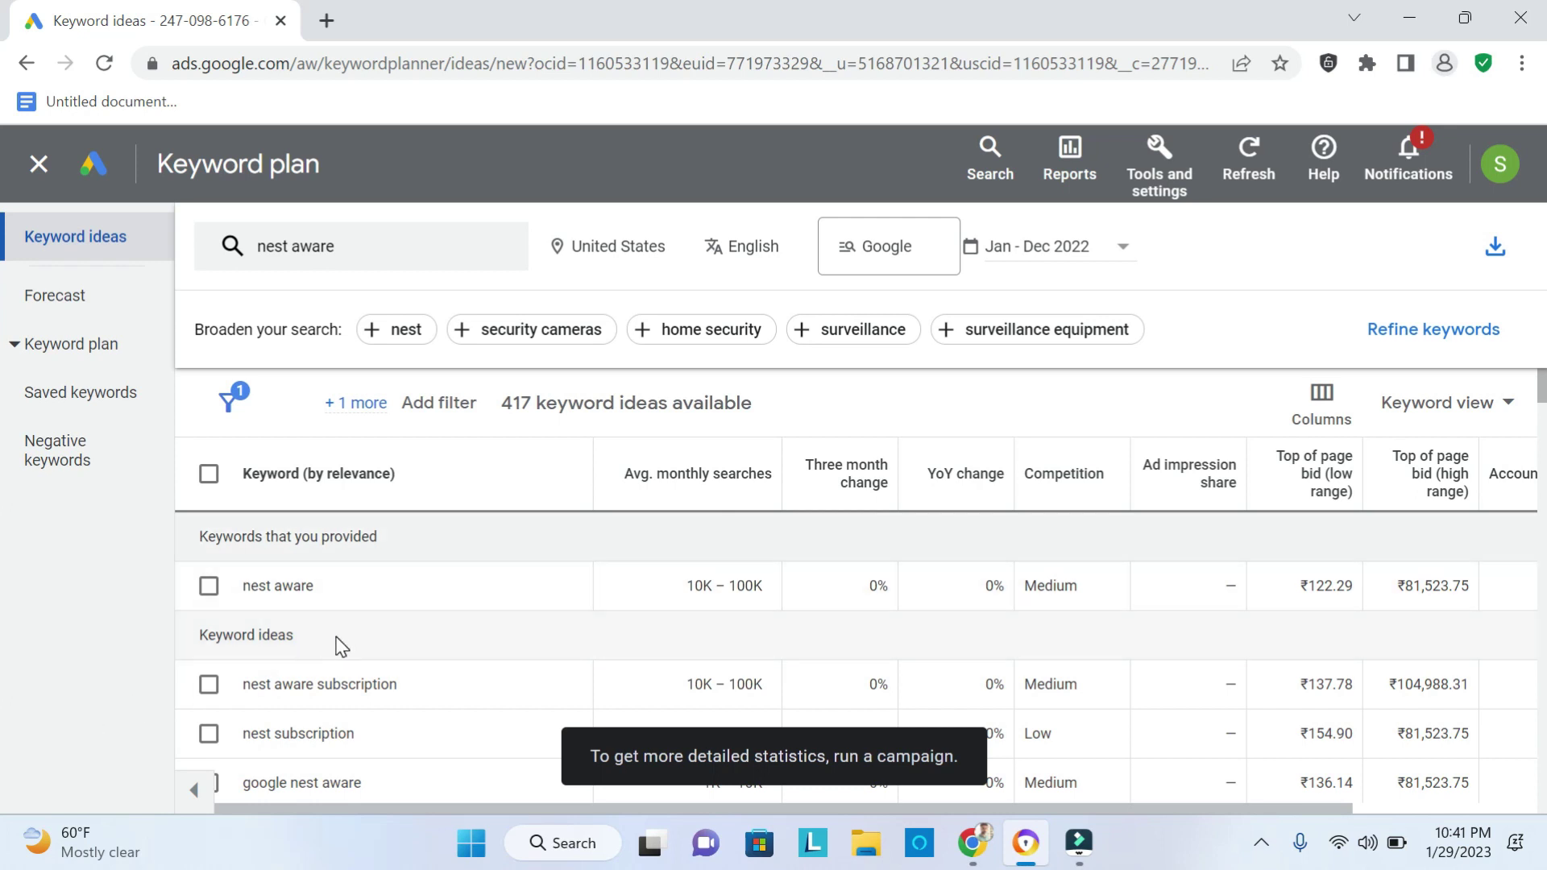
Examine the average monthly searches, competition and top of page bids across the keyword ideas.
{"action": "scroll", "coordinate": [570, 500], "scroll_direction": "down", "scroll_amount": 5}
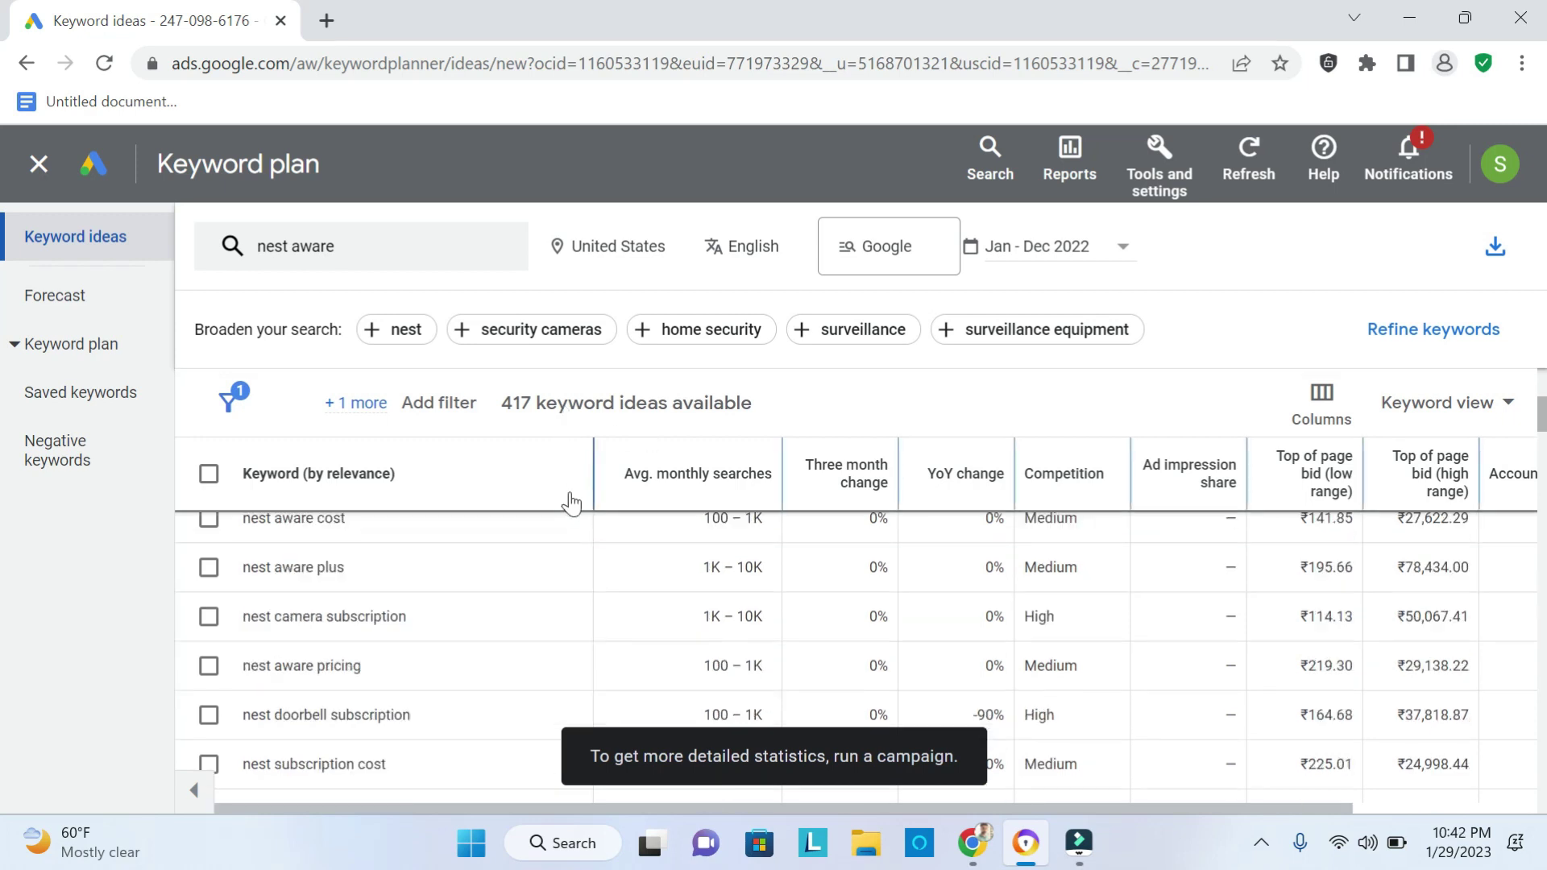
{"action": "scroll", "coordinate": [438, 628], "scroll_direction": "up", "scroll_amount": 3}
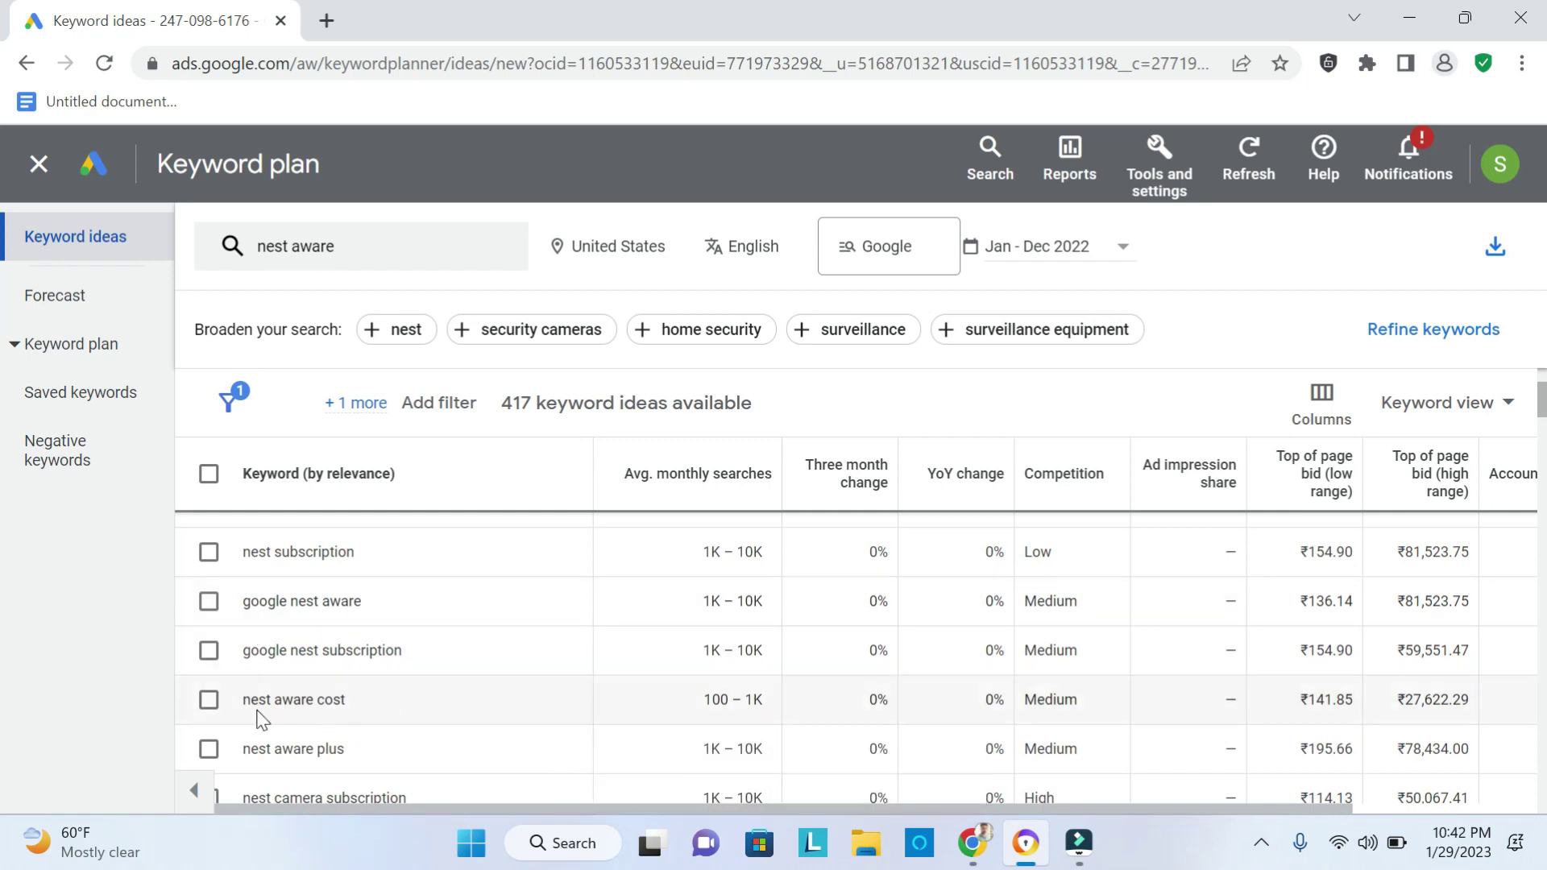
{"action": "scroll", "coordinate": [443, 685], "scroll_direction": "down", "scroll_amount": 2}
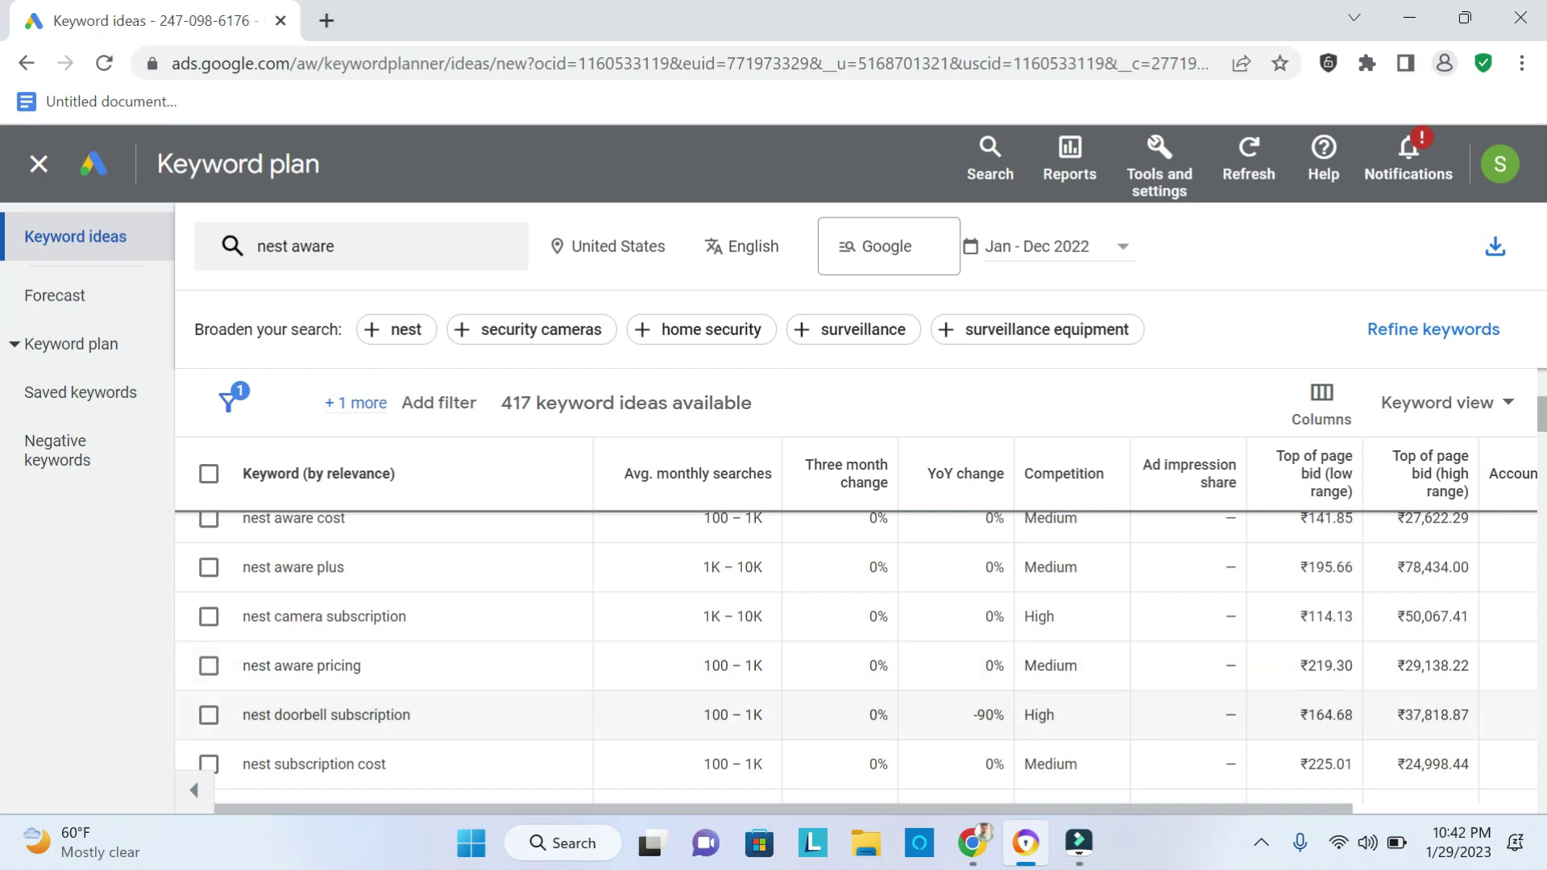
{"action": "scroll", "coordinate": [397, 709], "scroll_direction": "up", "scroll_amount": 2}
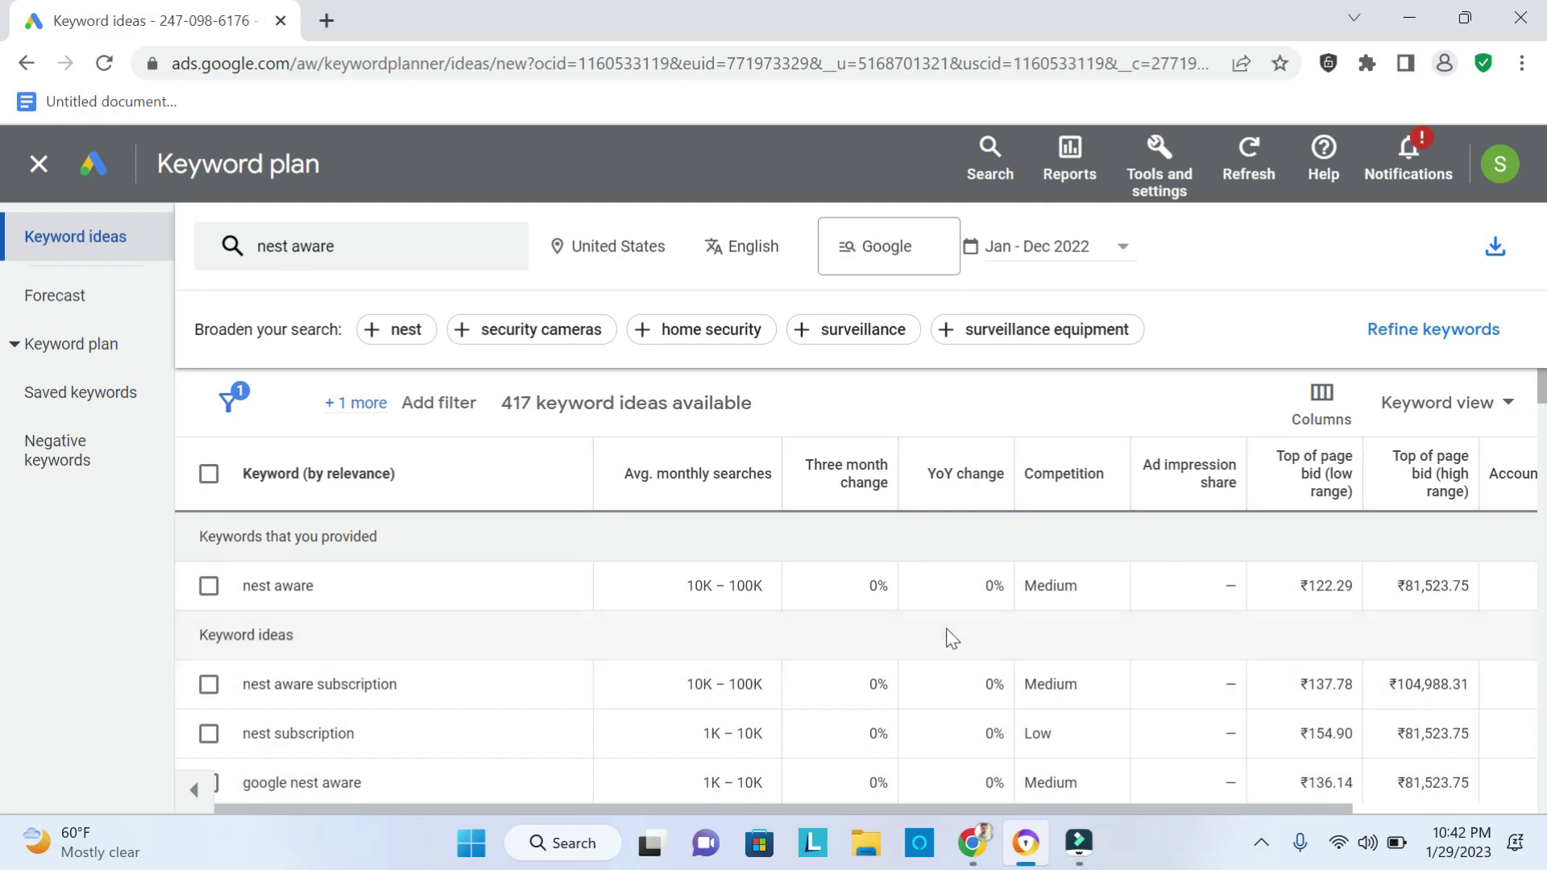
{"action": "scroll", "coordinate": [1132, 620], "scroll_direction": "down", "scroll_amount": 2}
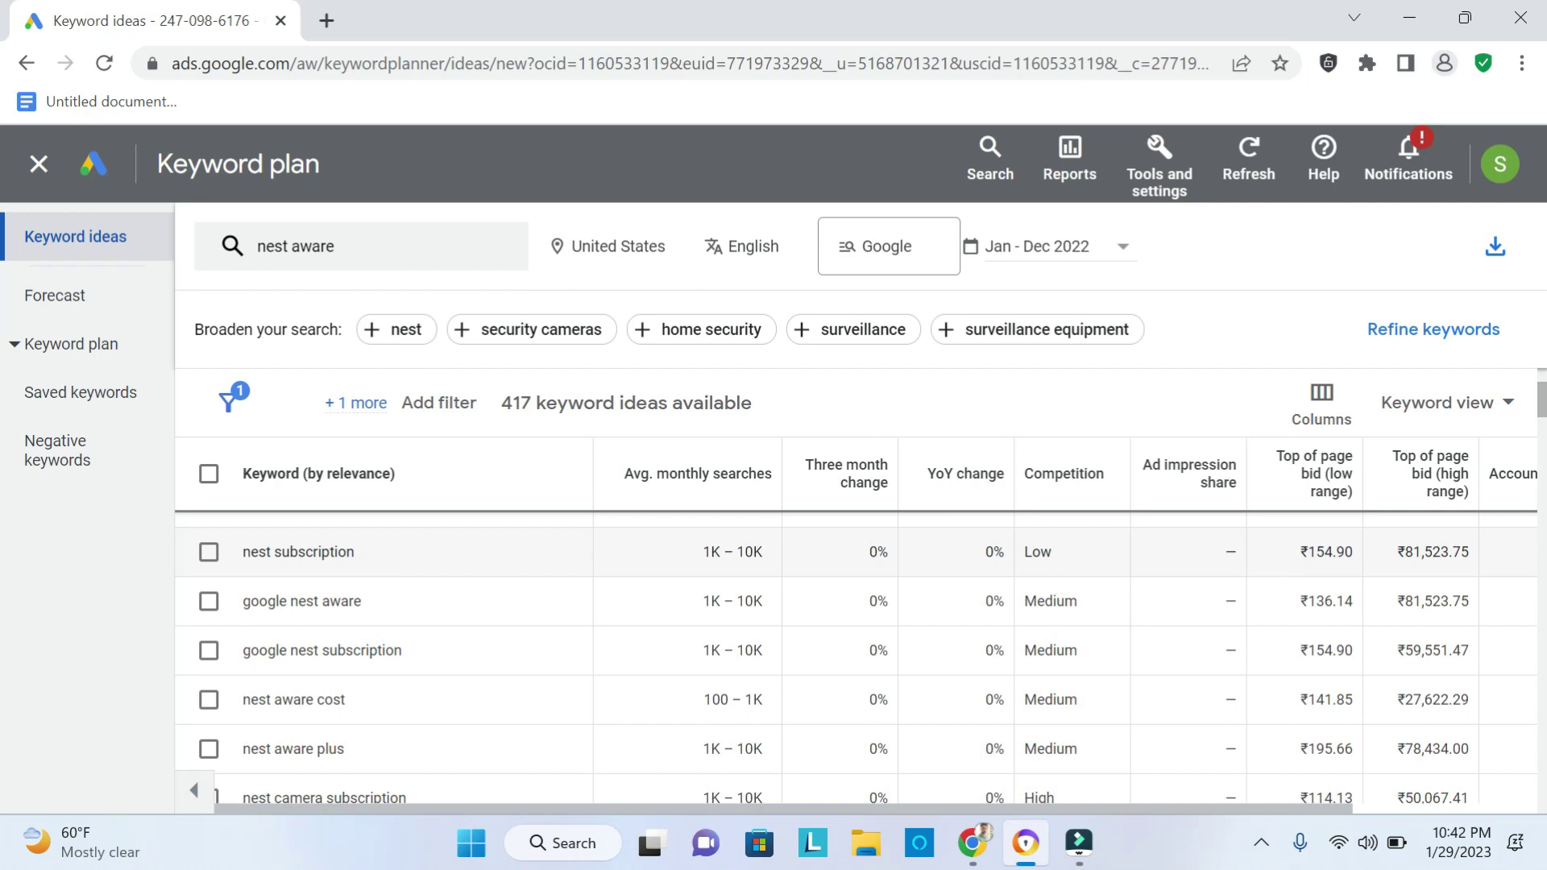
{"action": "left_click_drag", "start_coordinate": [1476, 555], "coordinate": [1290, 563]}
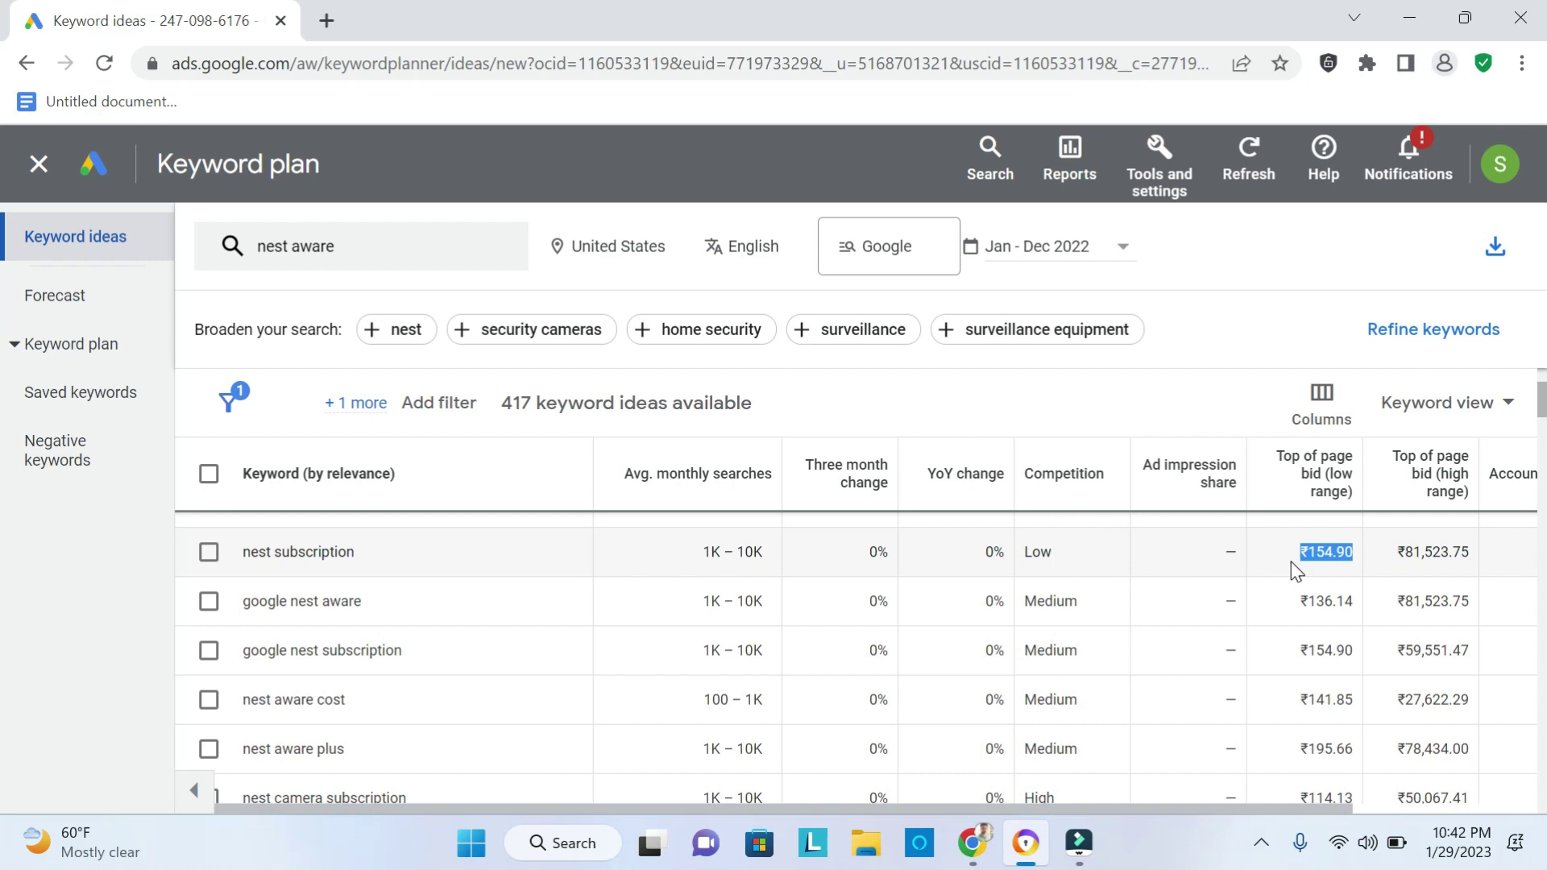
{"action": "scroll", "coordinate": [1122, 723], "scroll_direction": "down", "scroll_amount": 2}
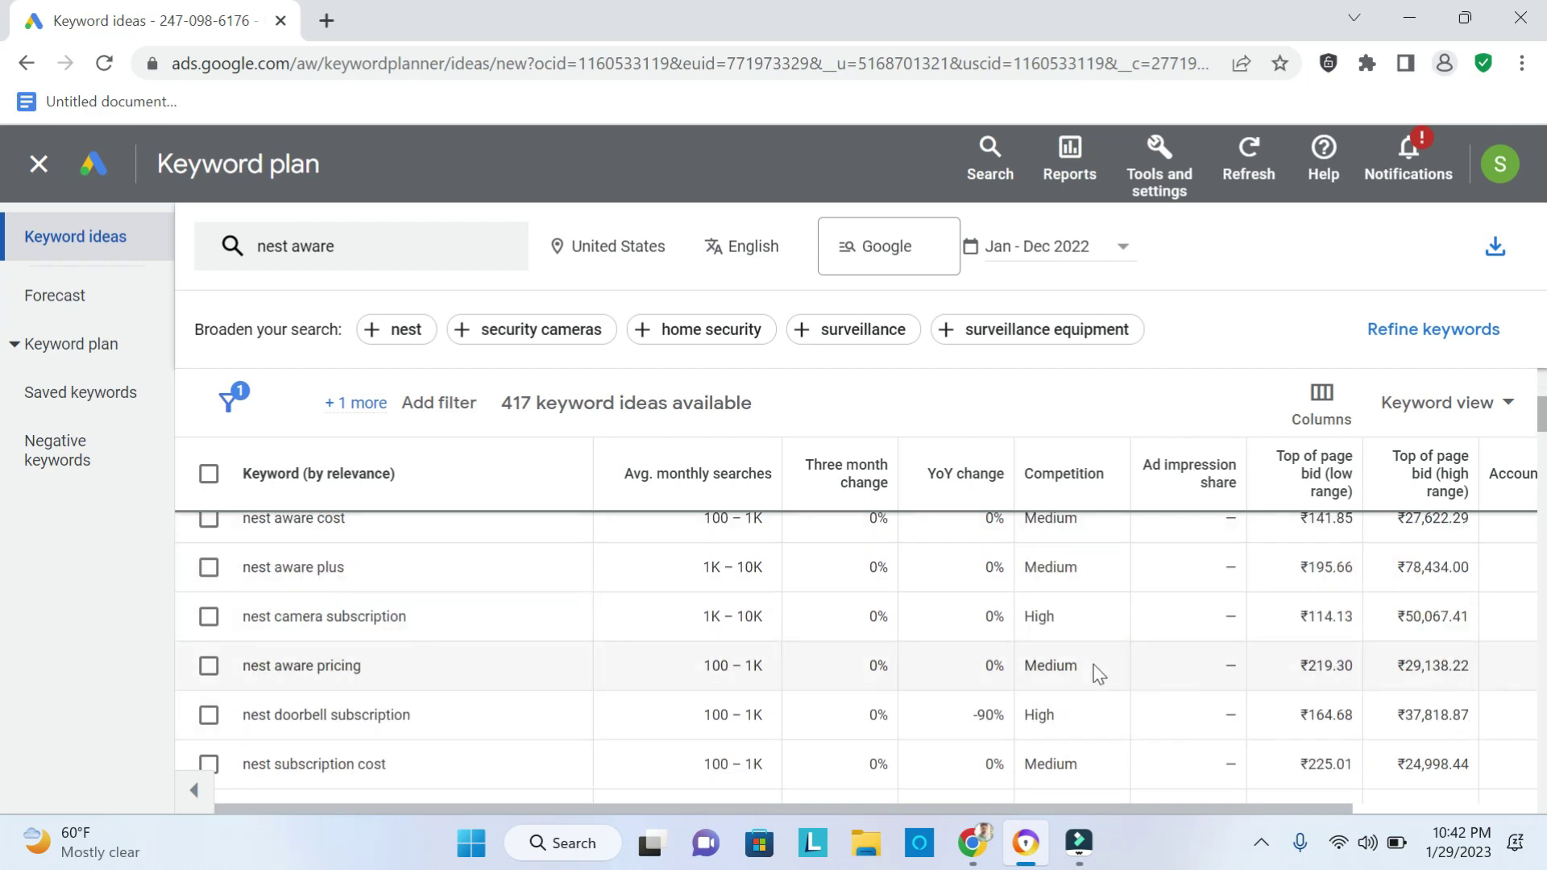
{"action": "scroll", "coordinate": [1091, 670], "scroll_direction": "down", "scroll_amount": 3}
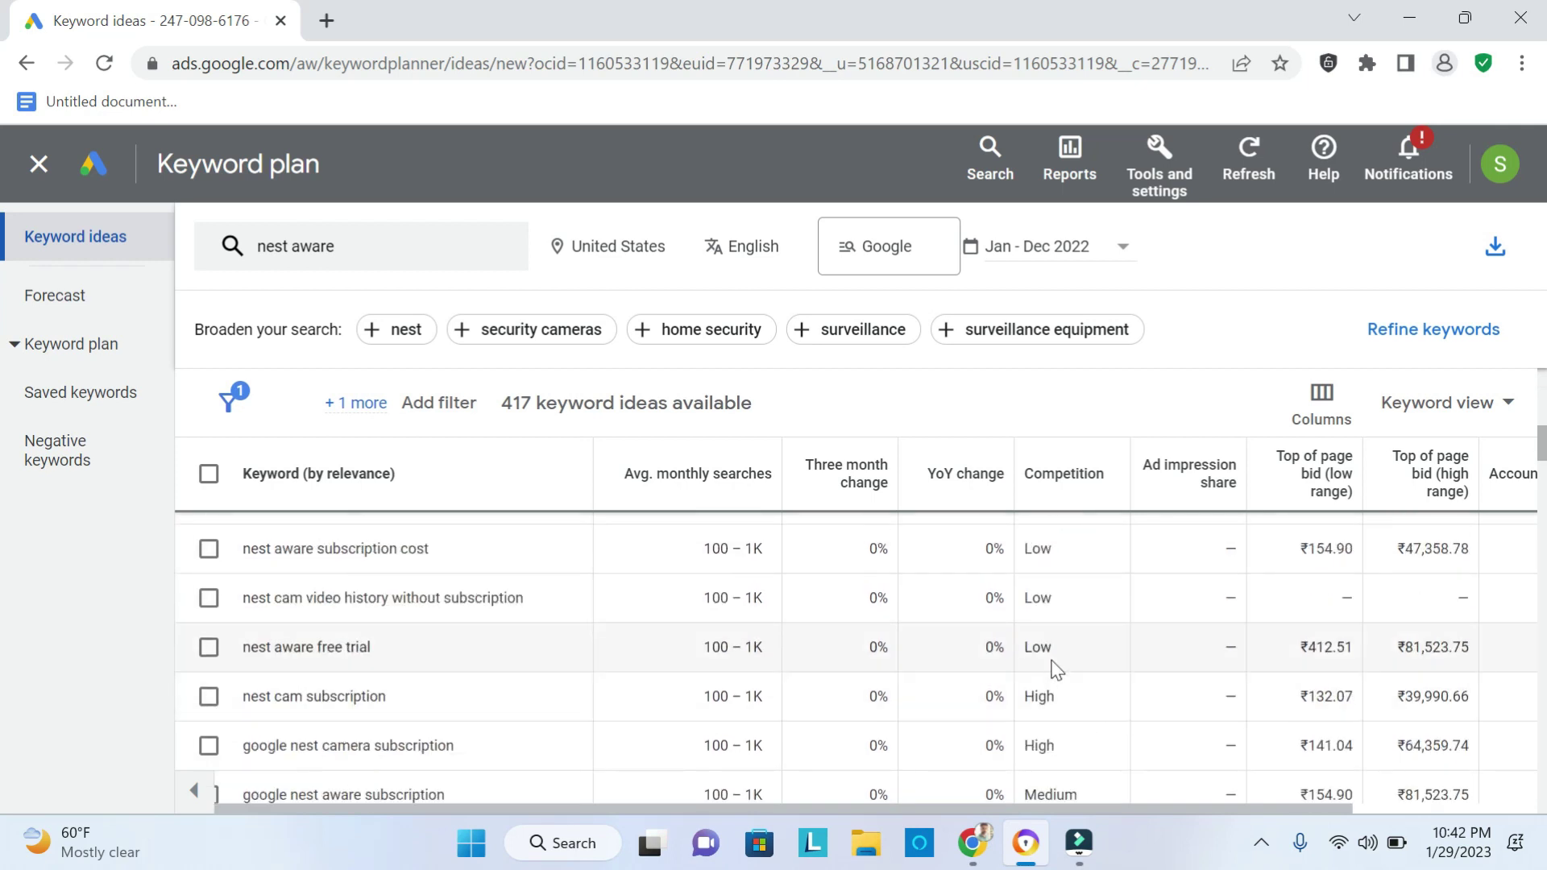
{"action": "scroll", "coordinate": [1284, 663], "scroll_direction": "up", "scroll_amount": 5}
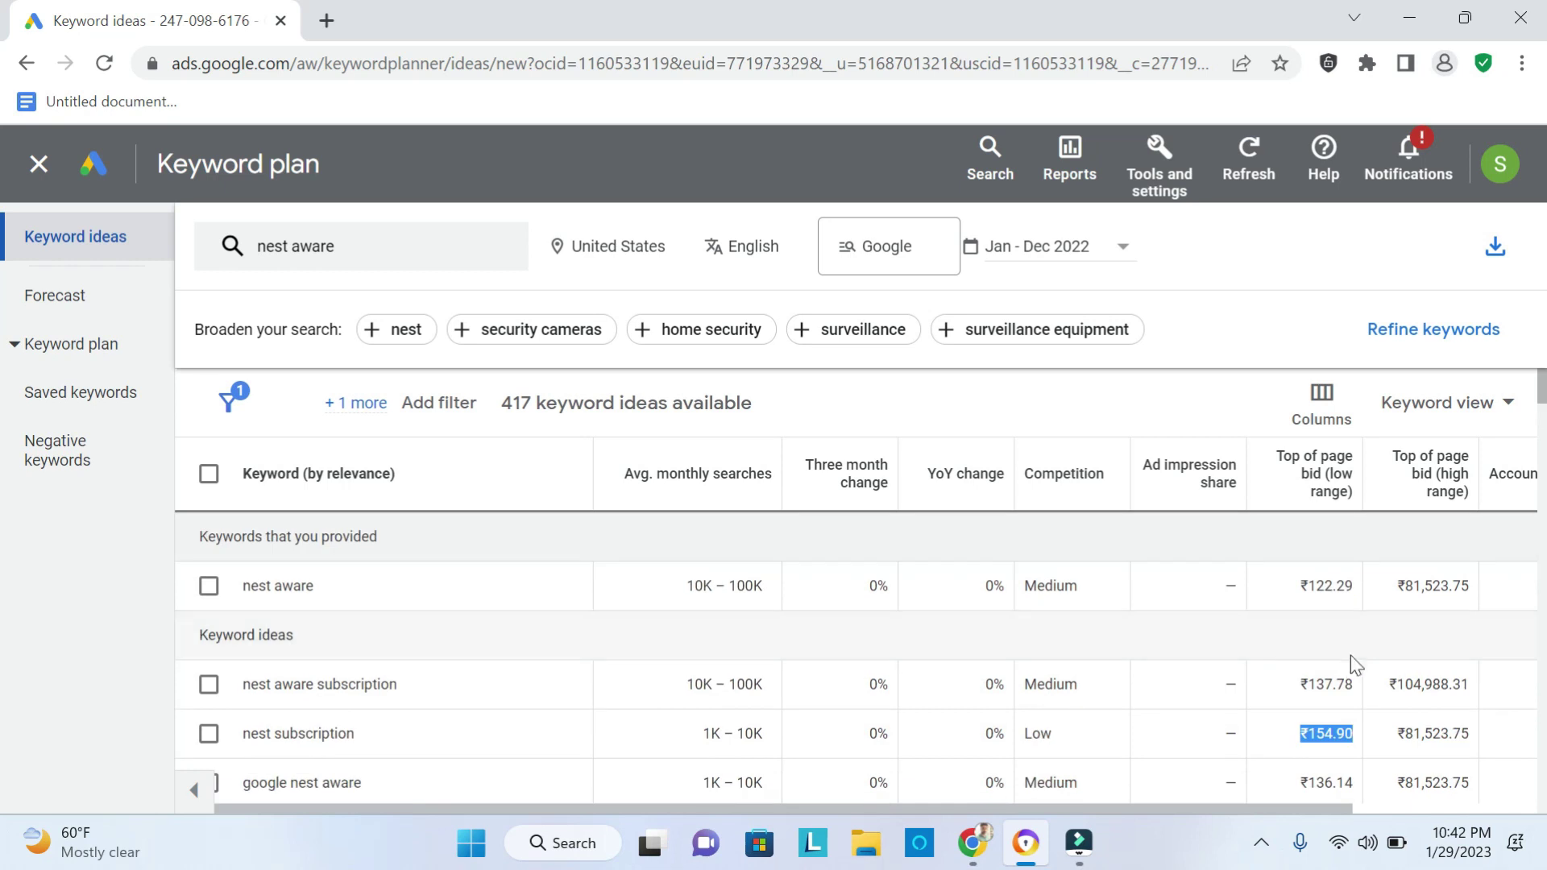
{"action": "left_click", "coordinate": [1168, 618]}
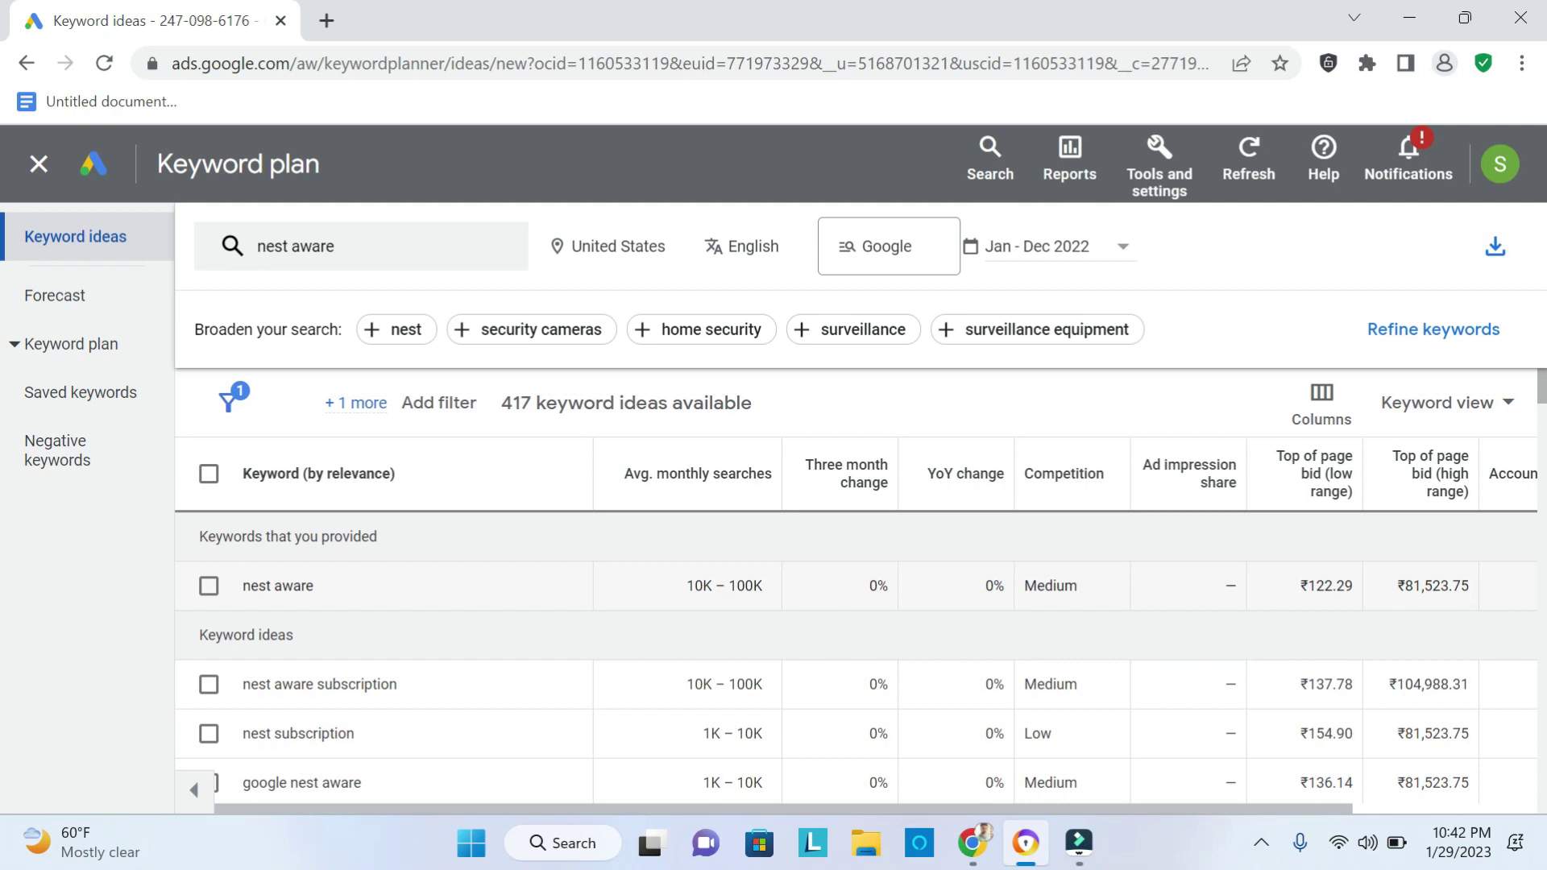
Compare the low and high top of page bids for "nest aware" and "nest aware subscription".
{"action": "left_click_drag", "start_coordinate": [1471, 586], "coordinate": [1396, 586]}
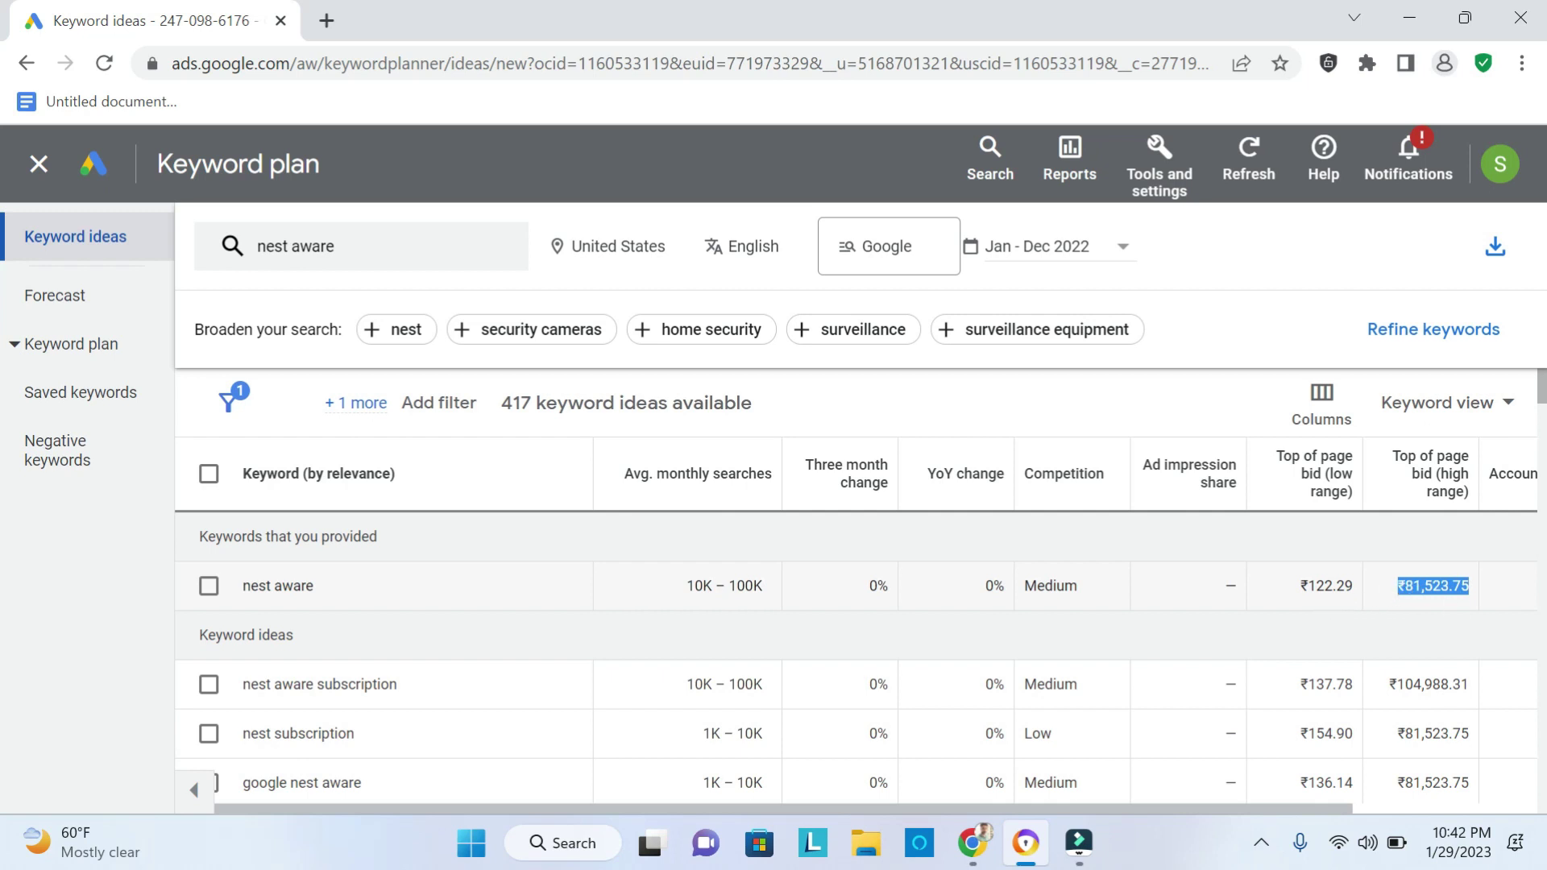
{"action": "left_click_drag", "start_coordinate": [1357, 588], "coordinate": [1288, 587]}
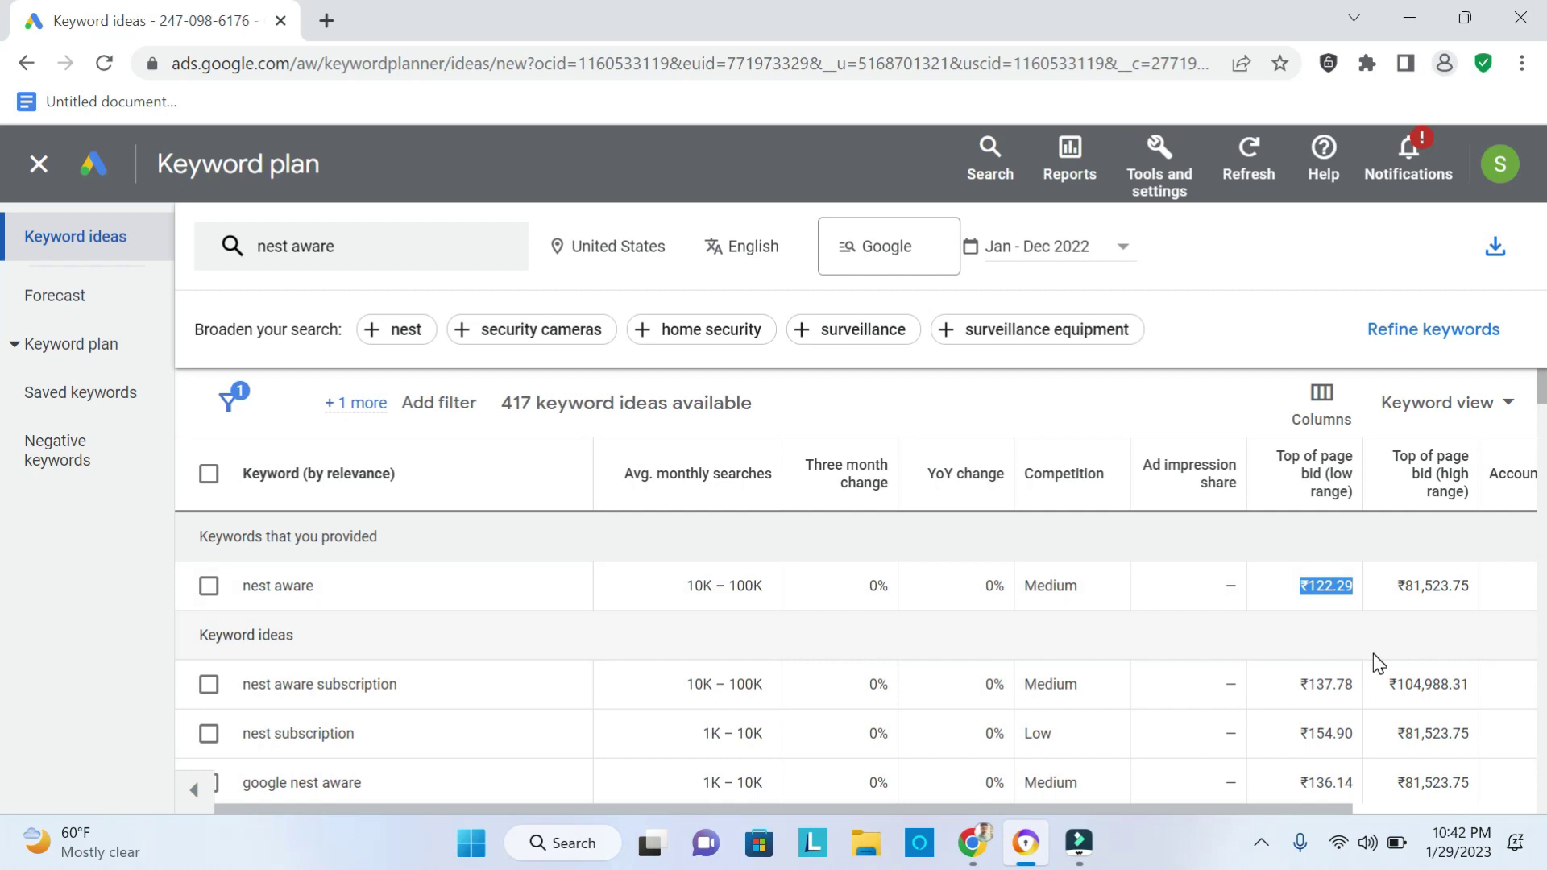
{"action": "scroll", "coordinate": [1374, 656], "scroll_direction": "down", "scroll_amount": 2}
{"action": "scroll", "coordinate": [1410, 636], "scroll_direction": "up", "scroll_amount": 2}
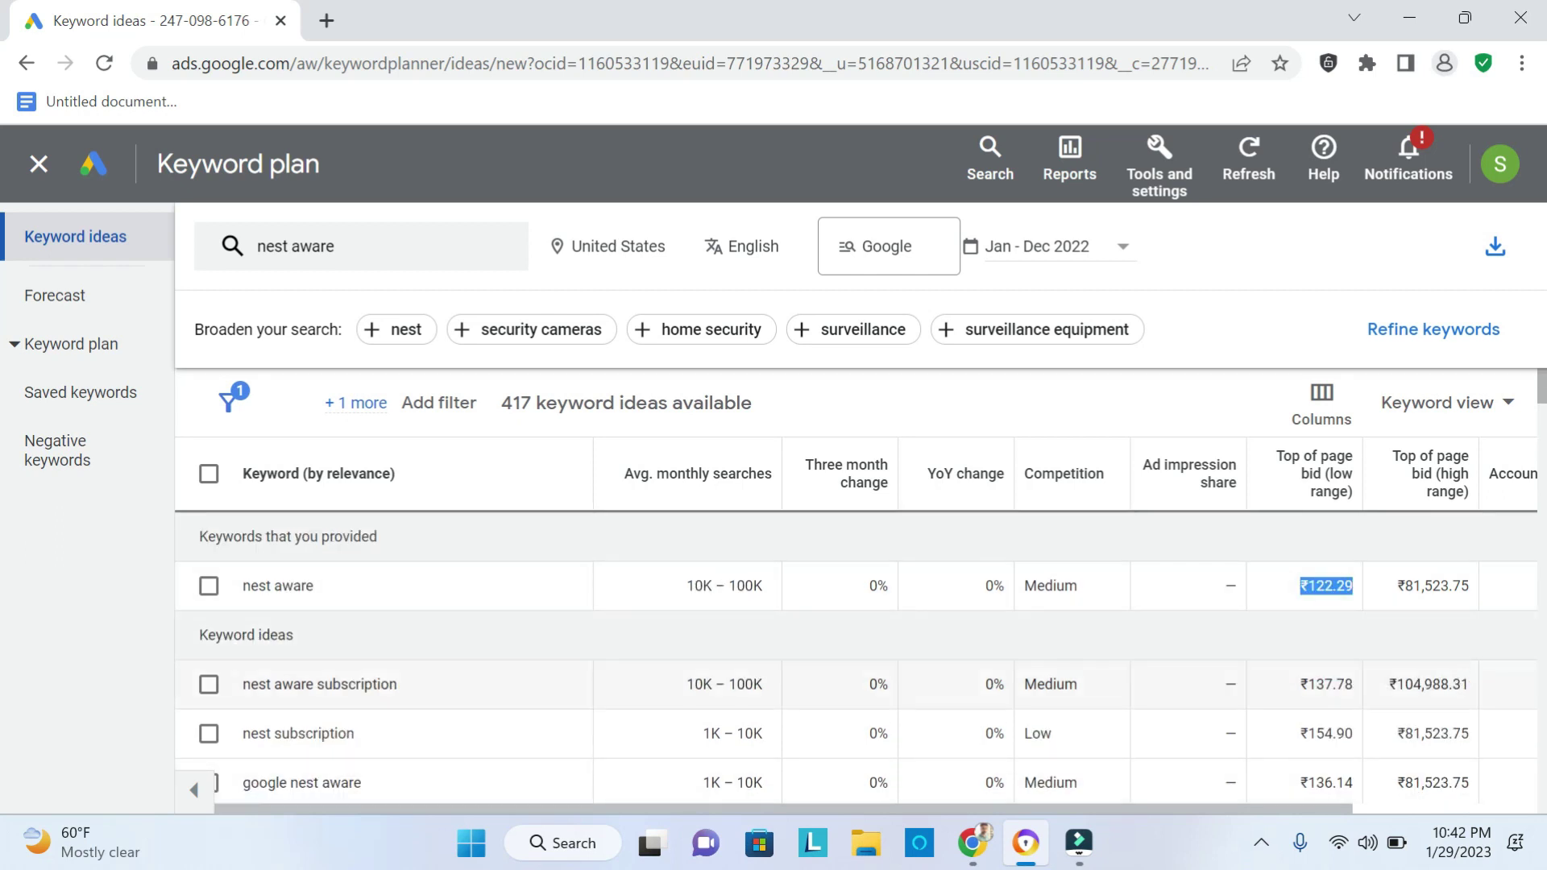
{"action": "left_click_drag", "start_coordinate": [1487, 696], "coordinate": [1389, 691]}
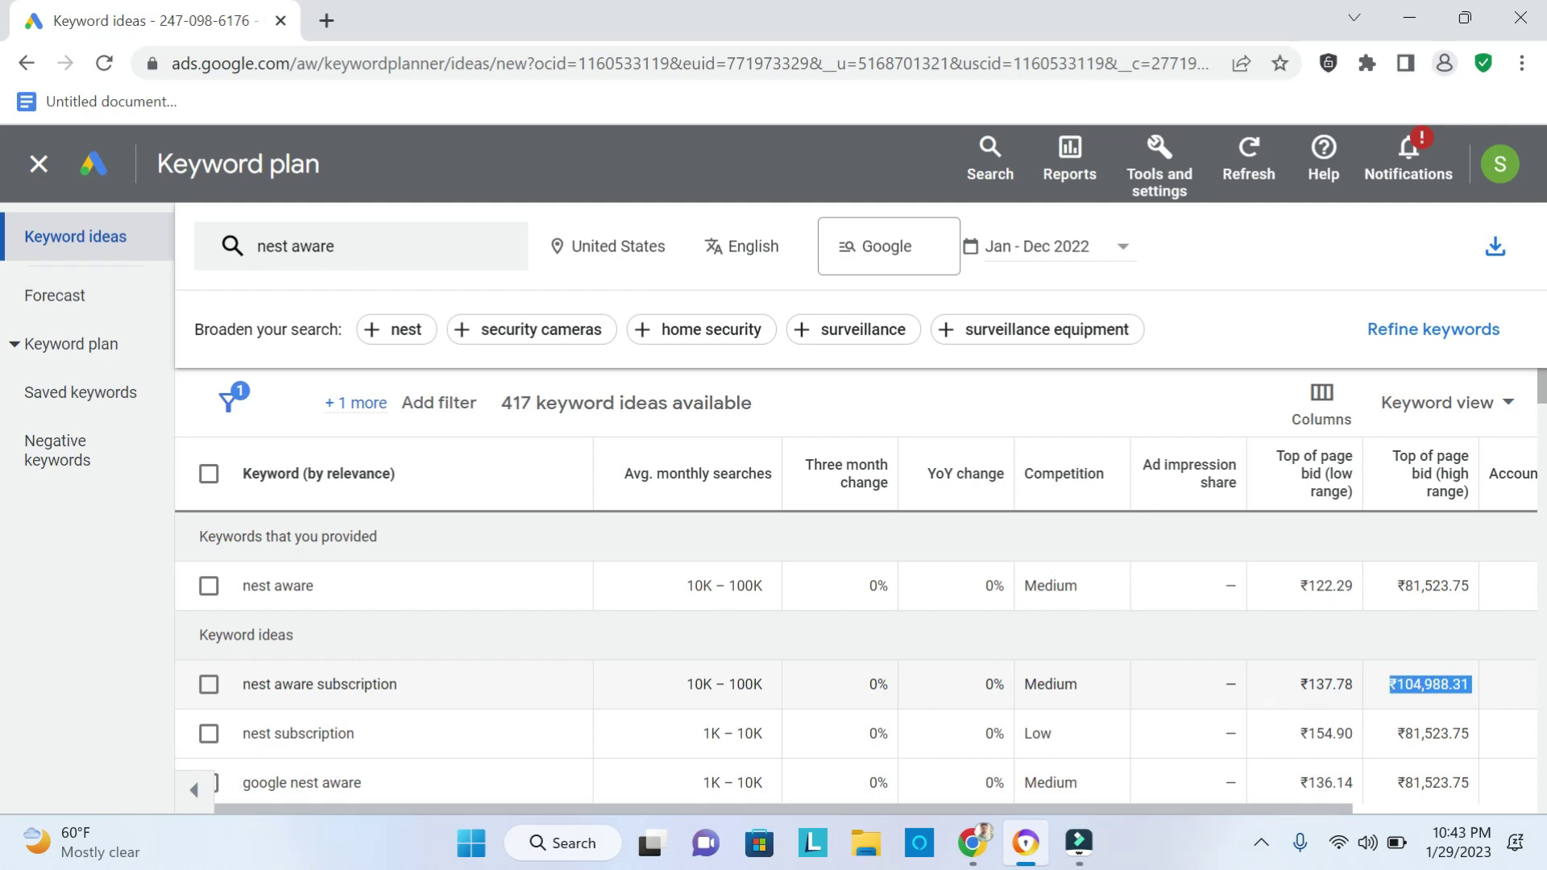
{"action": "left_click_drag", "start_coordinate": [1355, 685], "coordinate": [1300, 681]}
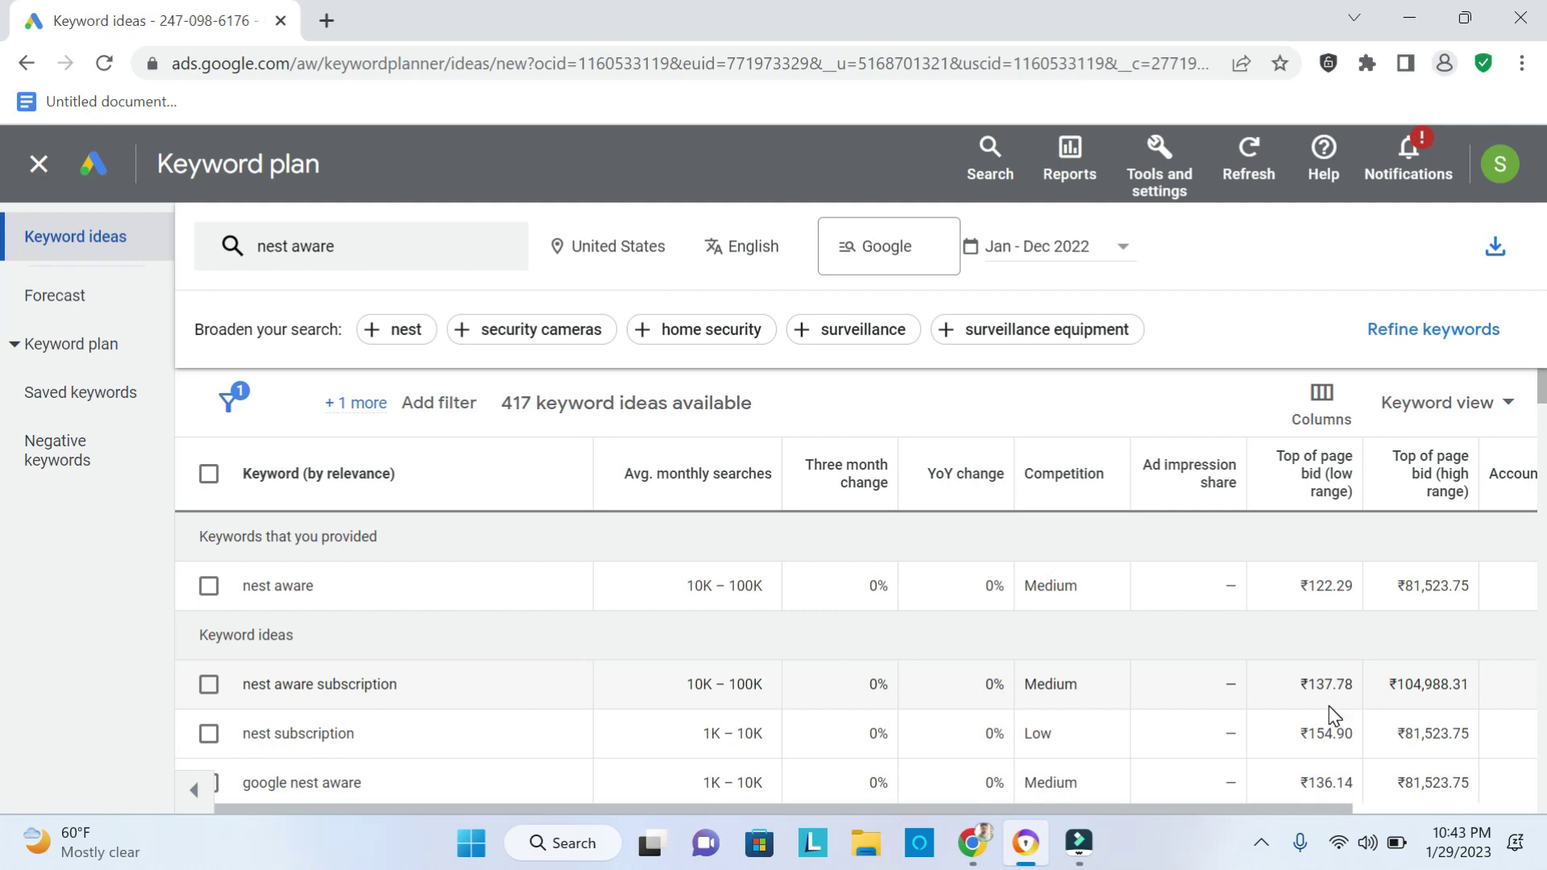
{"action": "left_click_drag", "start_coordinate": [1357, 684], "coordinate": [1300, 686]}
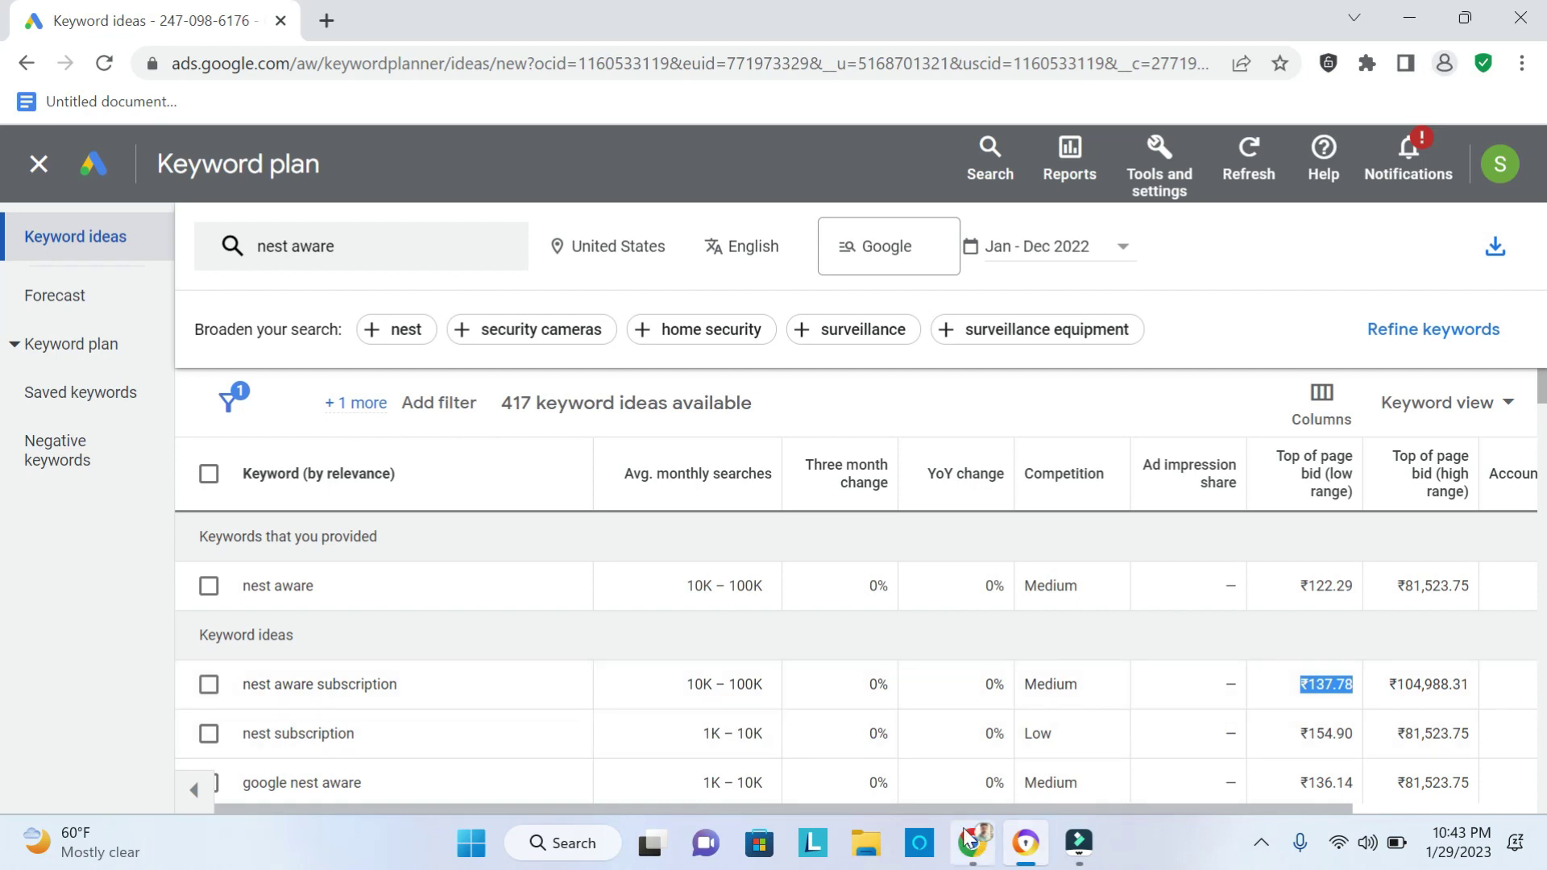
Switch back to the Chrome window with Semrush and bring up Google's calculator in a new tab by searching for "calc".
{"action": "left_click", "coordinate": [973, 857]}
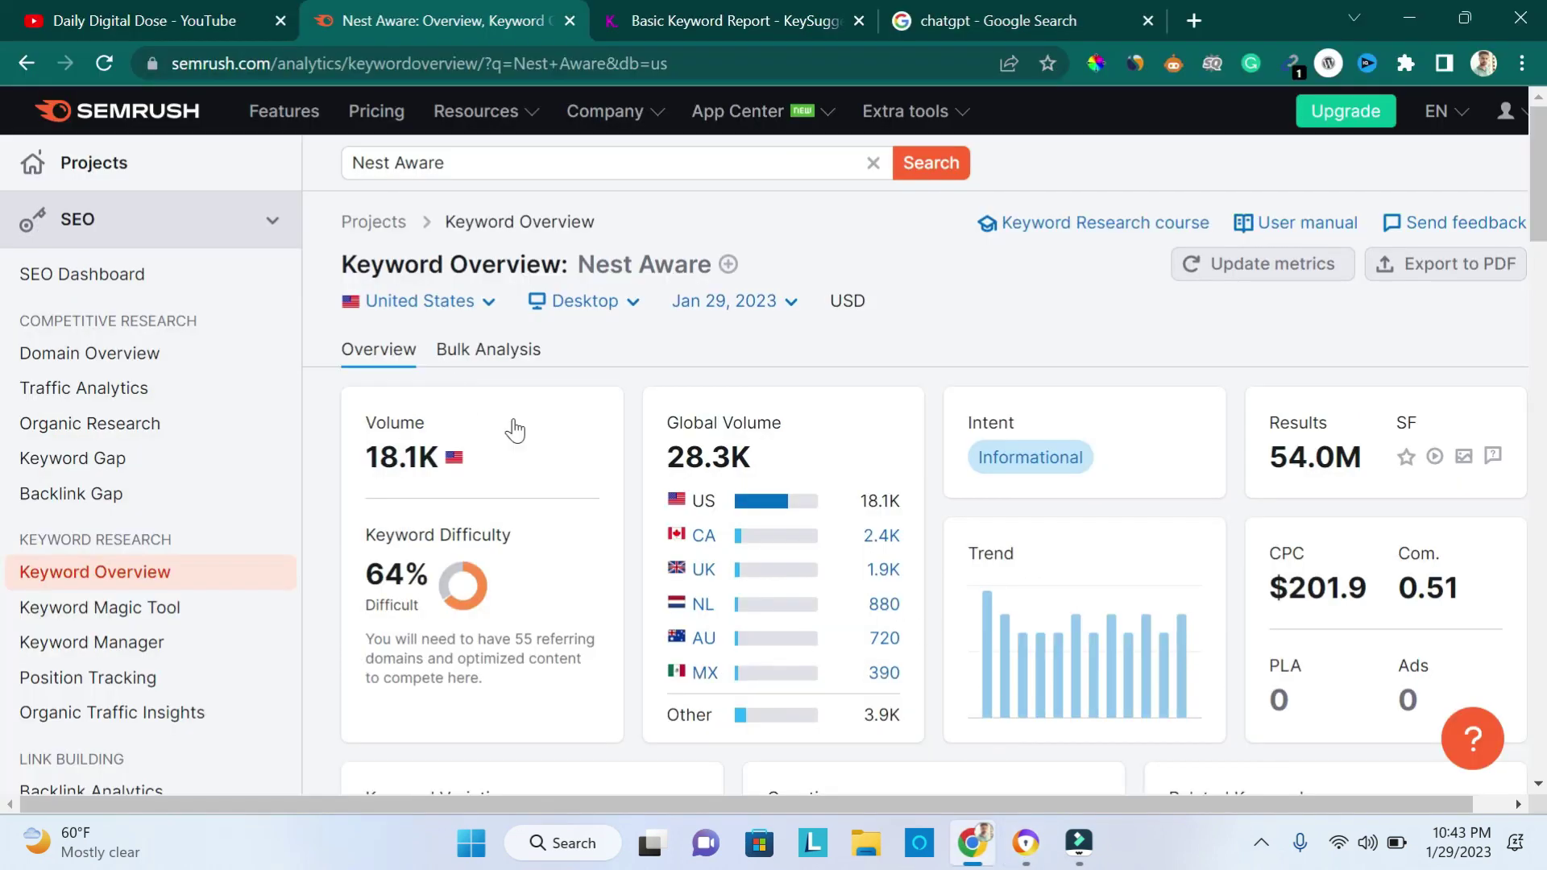
{"action": "left_click", "coordinate": [1193, 20]}
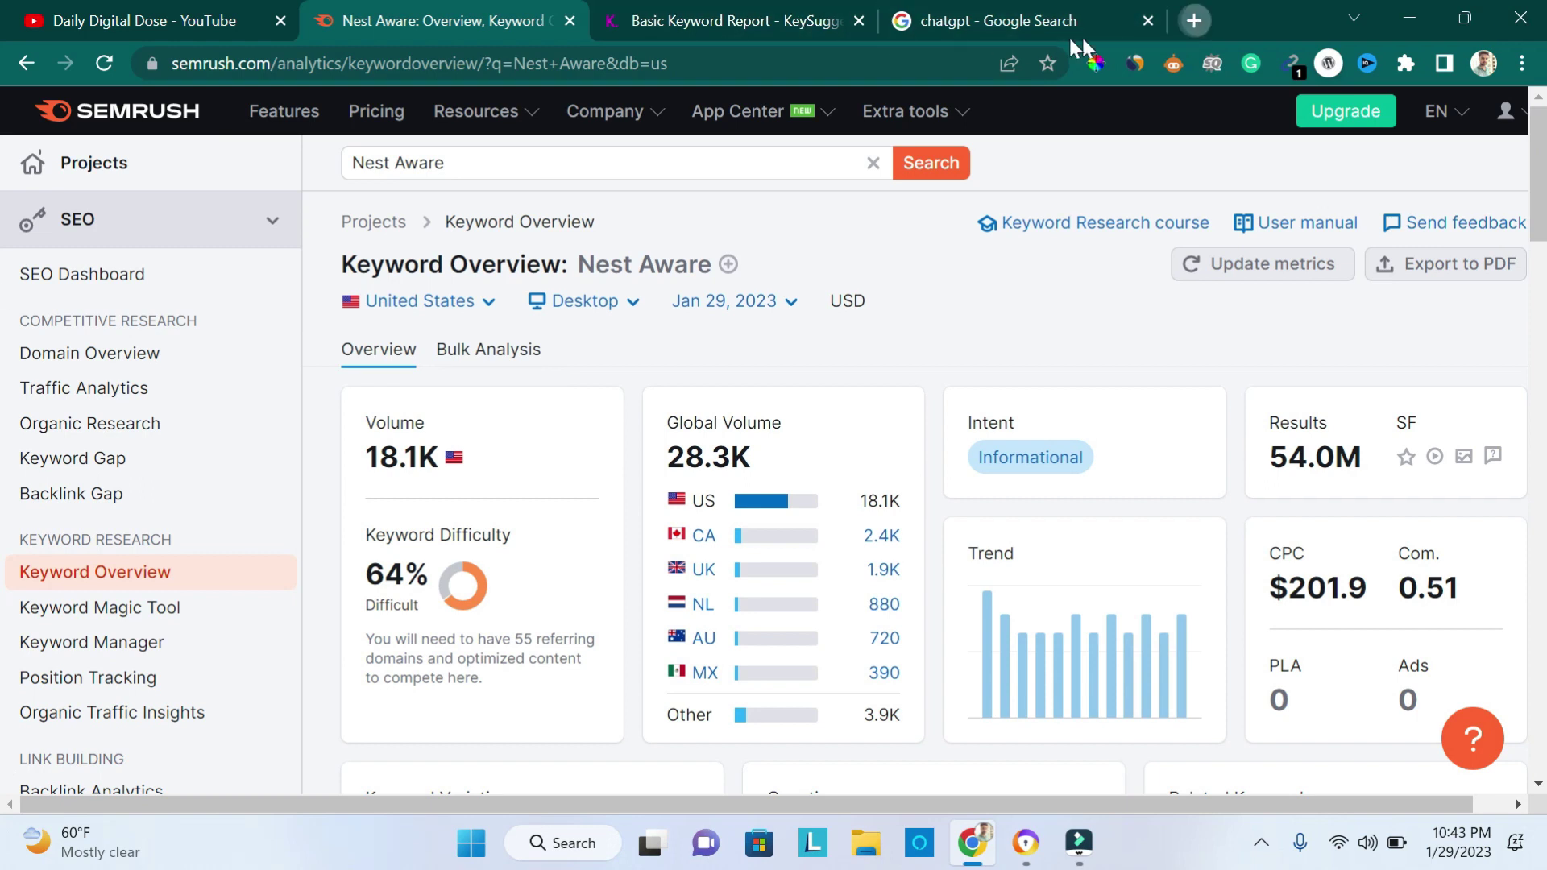
{"action": "type", "text": "calc"}
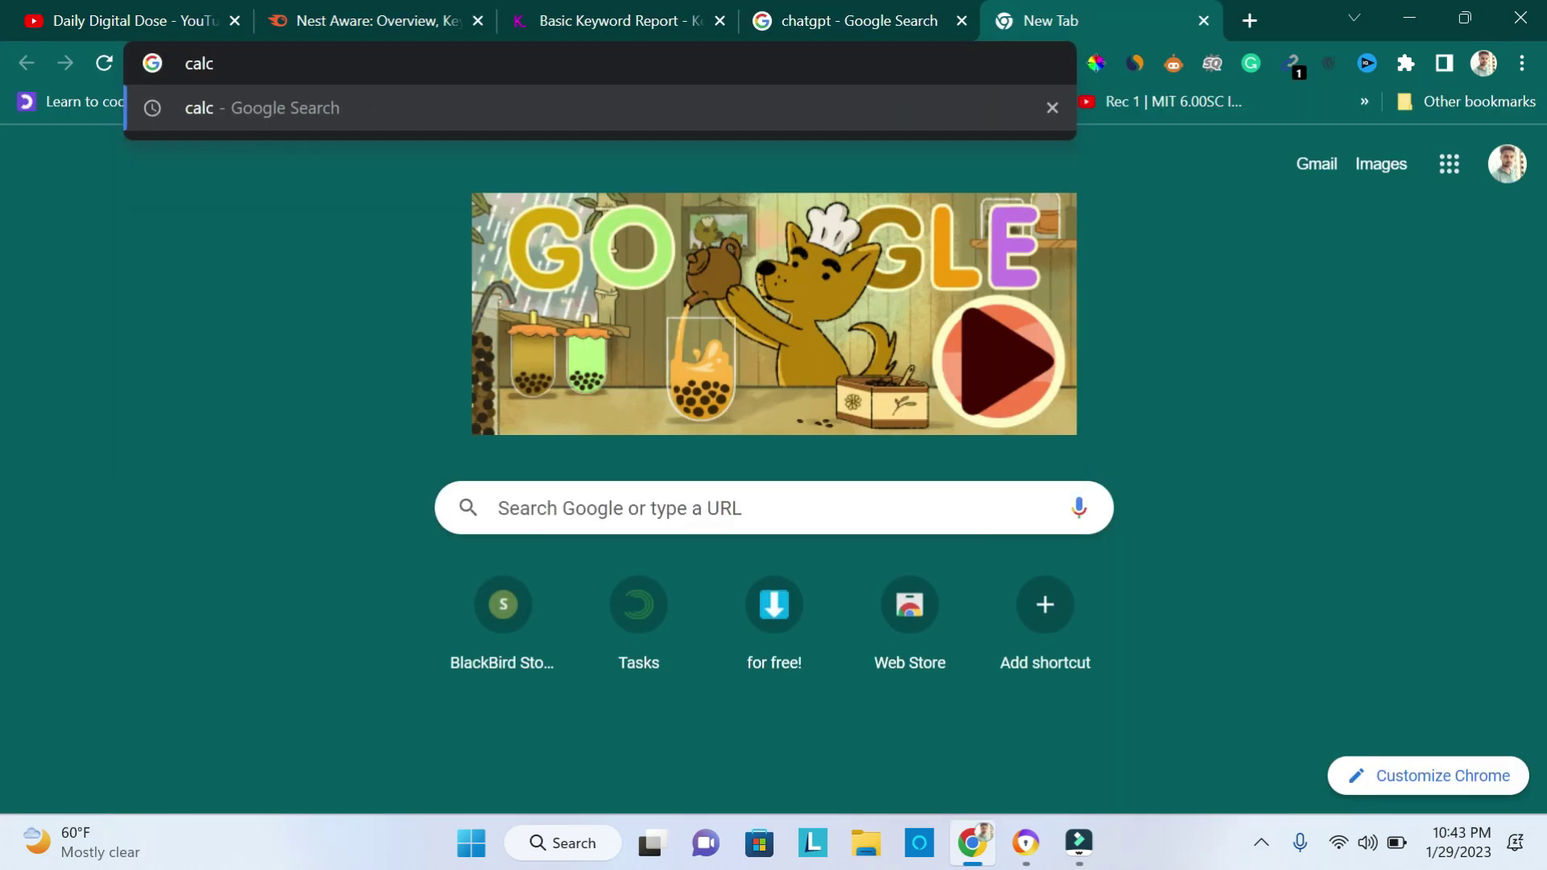
{"action": "key", "text": "Return"}
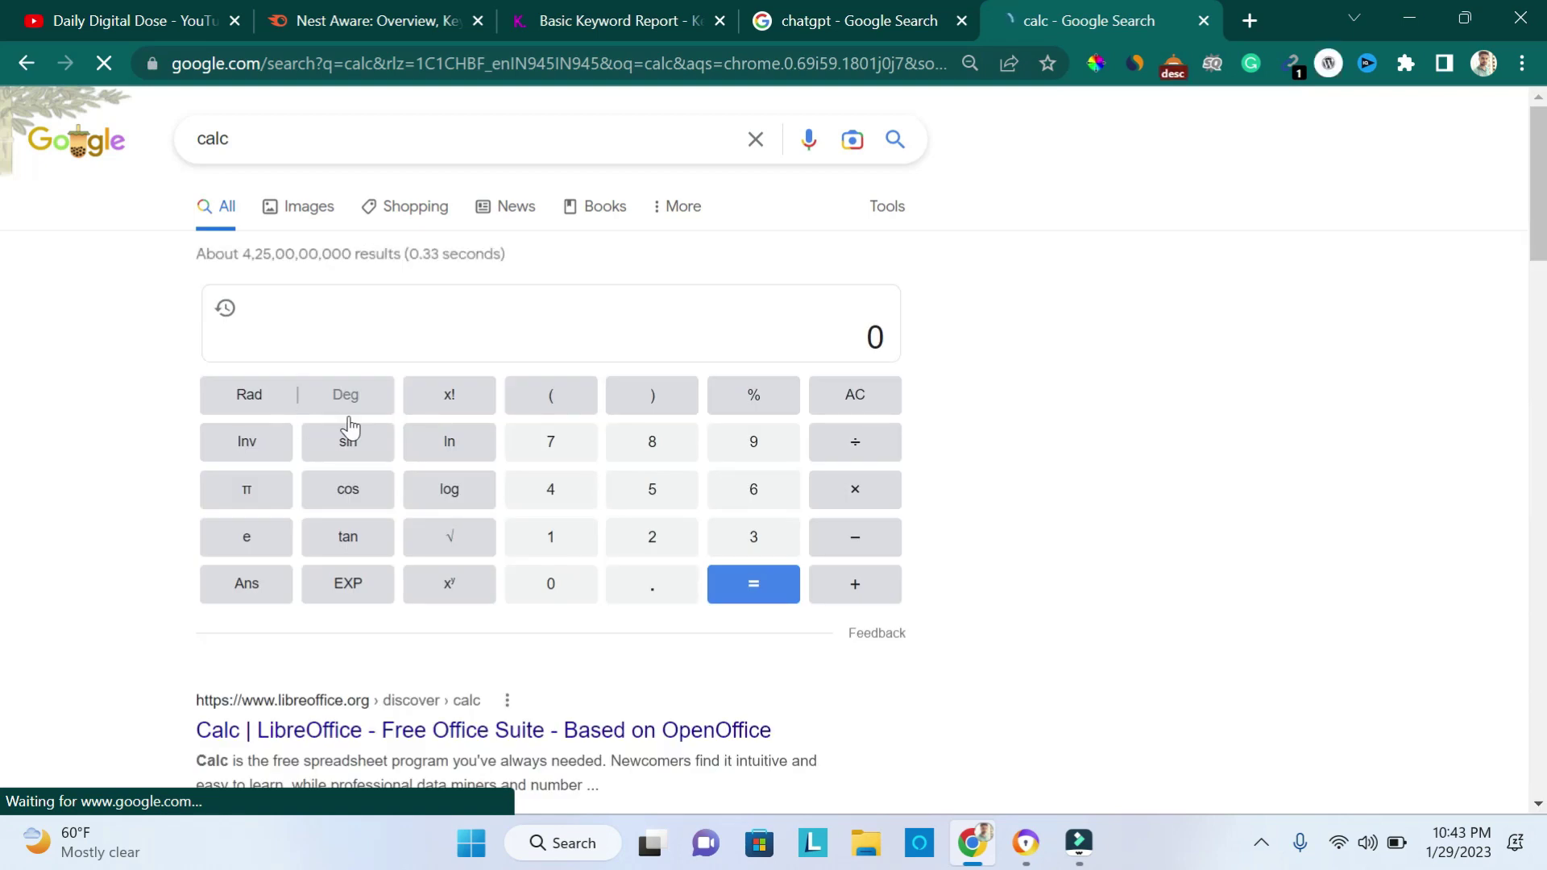
Calculate 137 × .68 in Google's calculator and highlight the result.
{"action": "left_click", "coordinate": [552, 538]}
{"action": "left_click", "coordinate": [753, 540]}
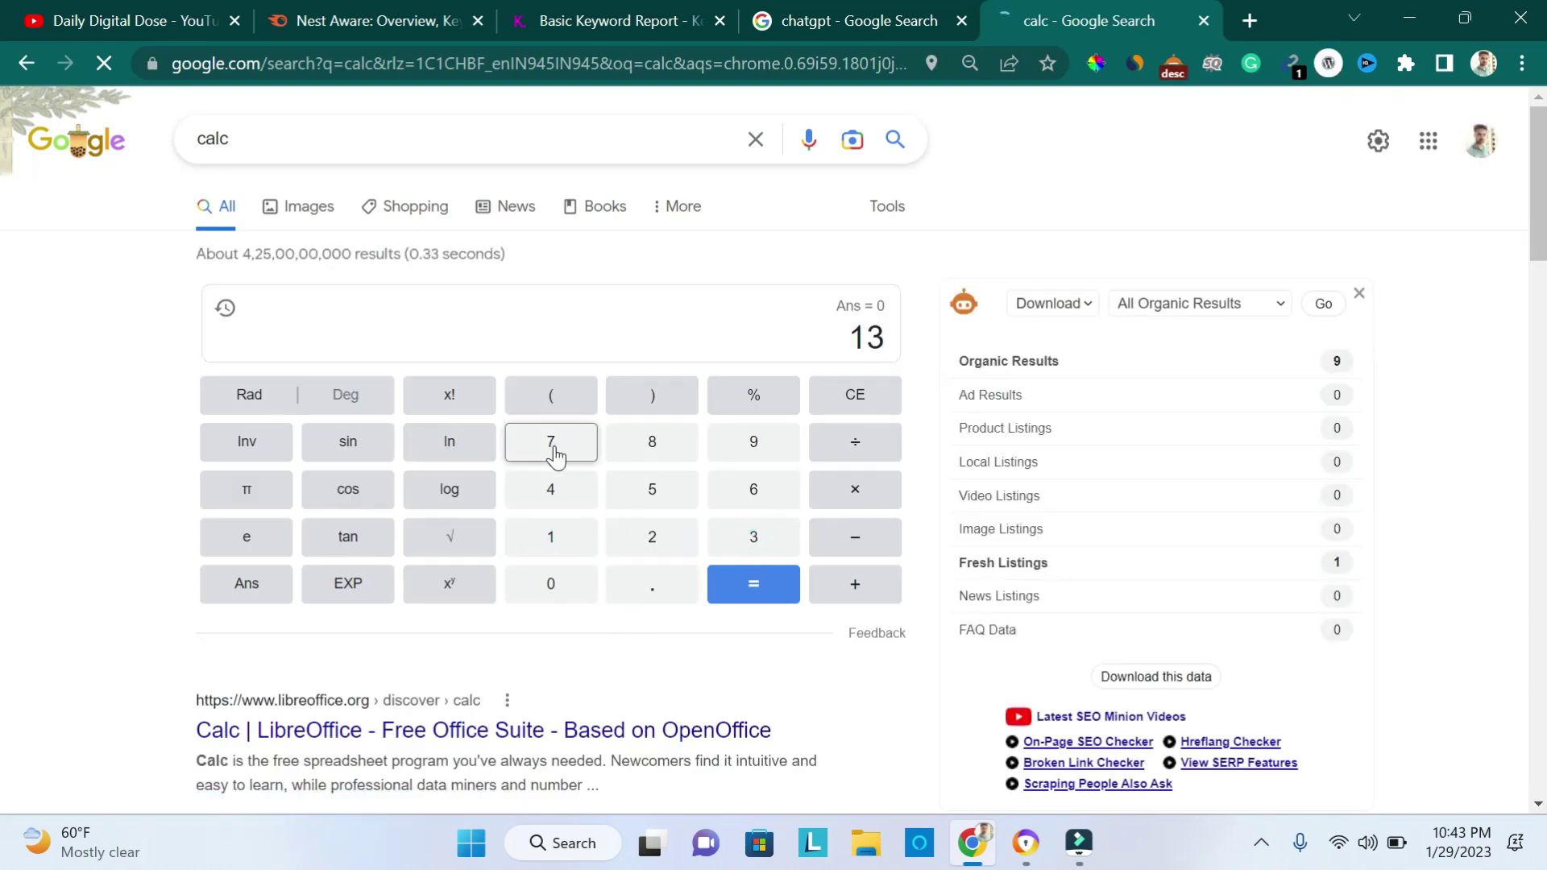
{"action": "left_click", "coordinate": [554, 455]}
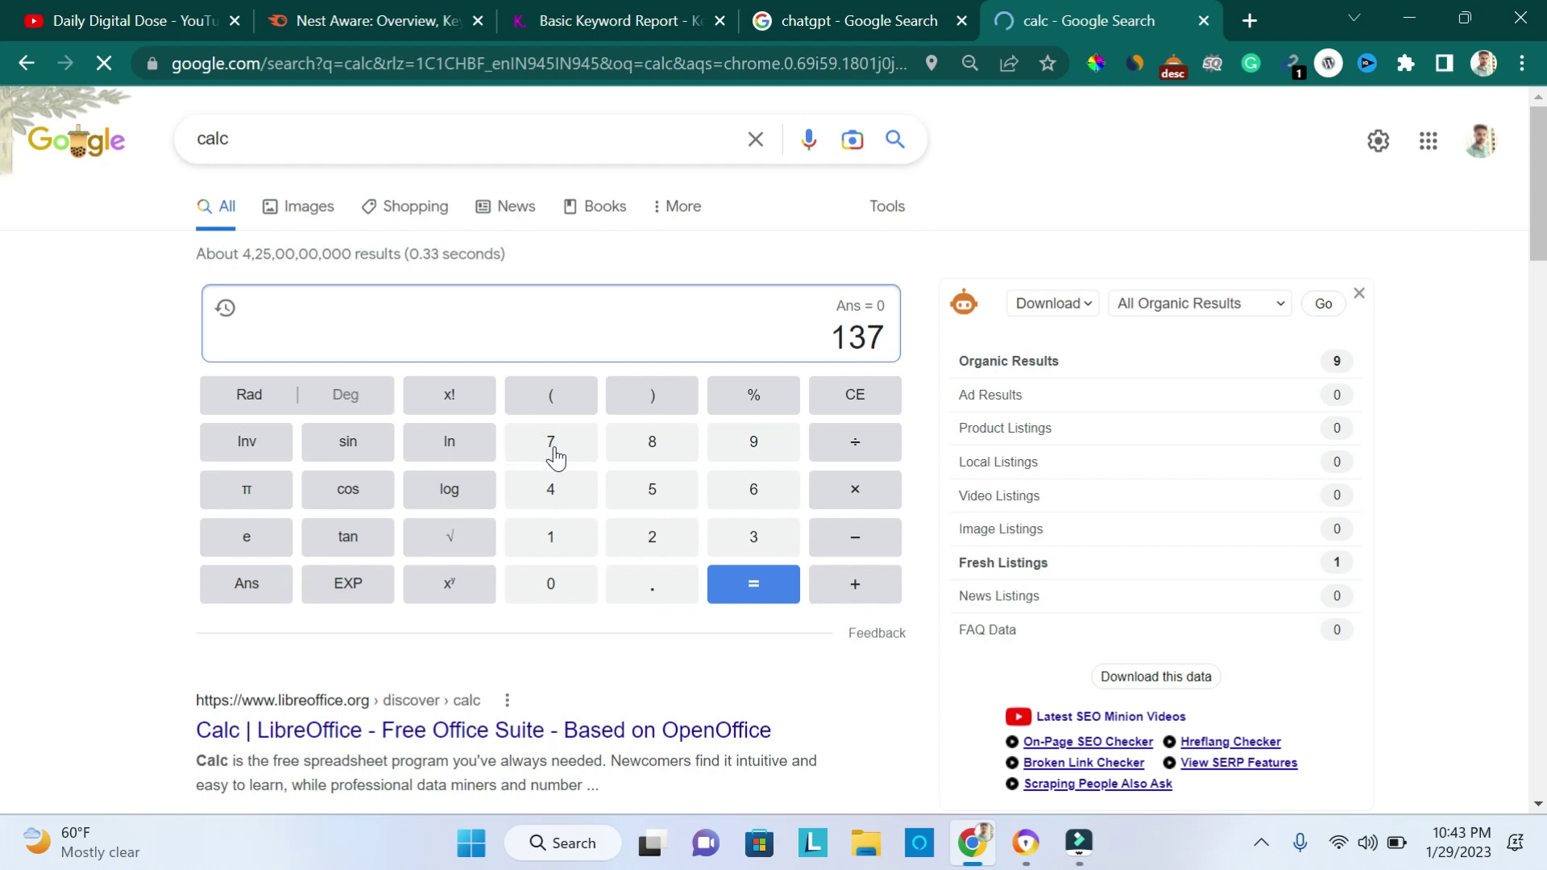
{"action": "left_click", "coordinate": [855, 492]}
{"action": "left_click", "coordinate": [652, 597]}
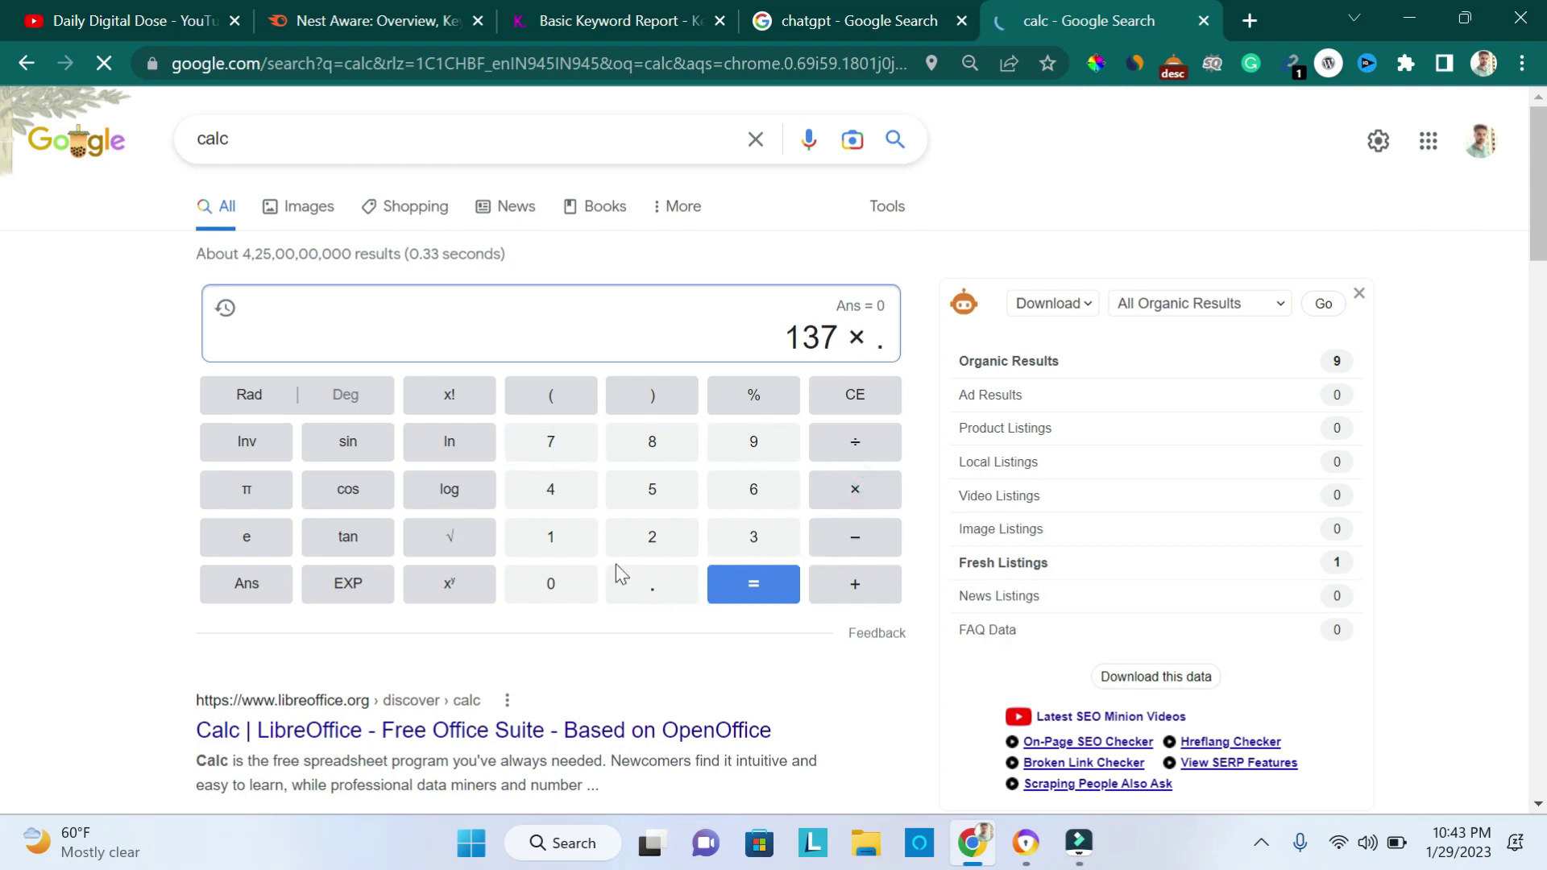
{"action": "left_click", "coordinate": [751, 491]}
{"action": "left_click", "coordinate": [669, 458]}
{"action": "left_click", "coordinate": [754, 588]}
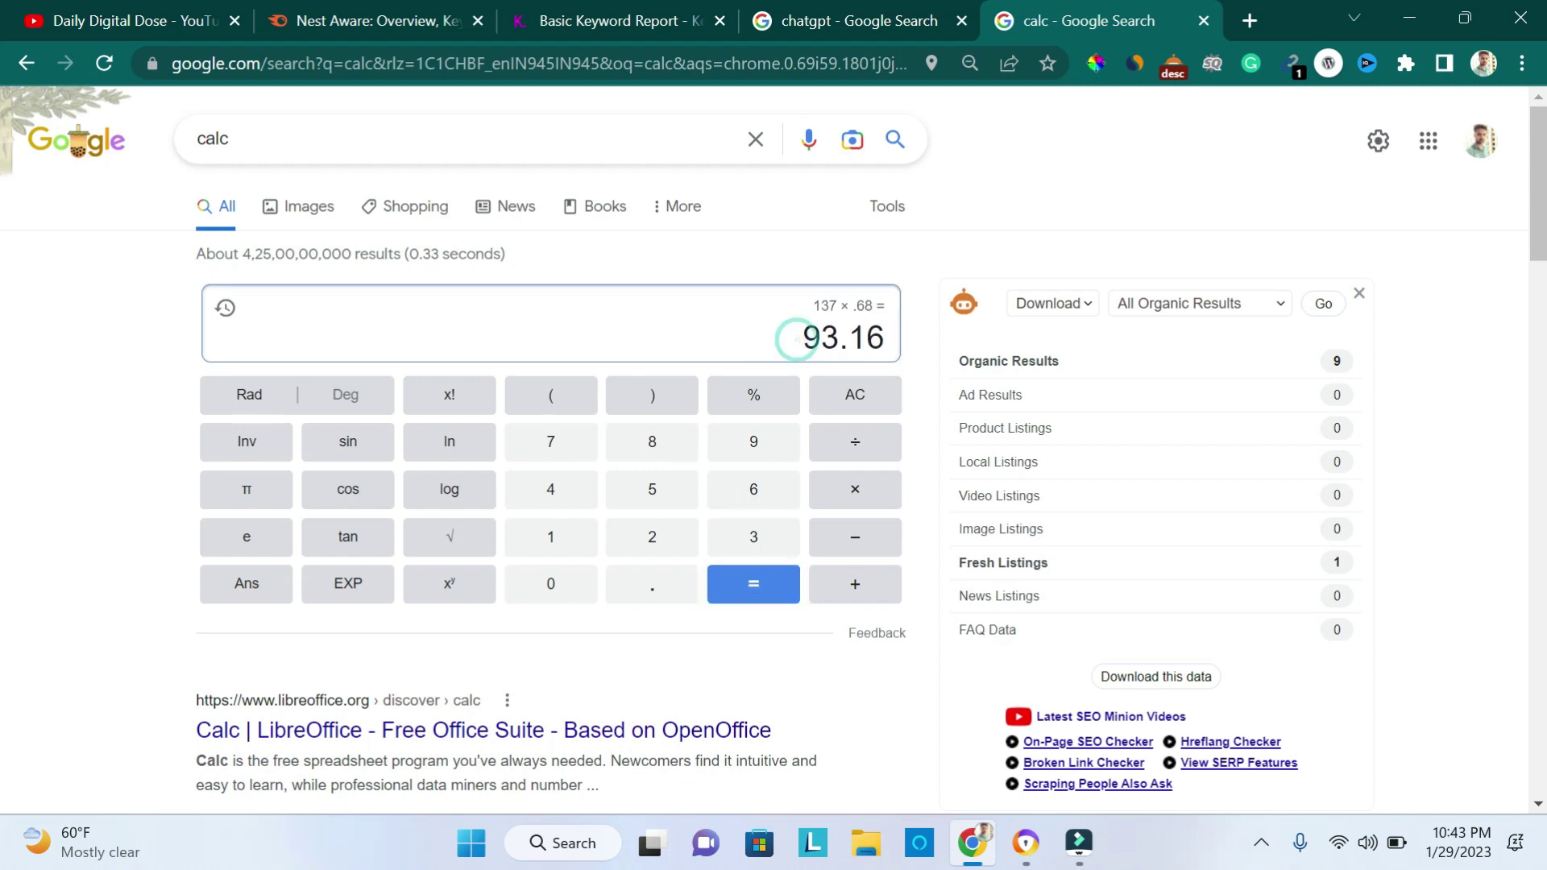
{"action": "left_click_drag", "start_coordinate": [838, 338], "coordinate": [791, 337]}
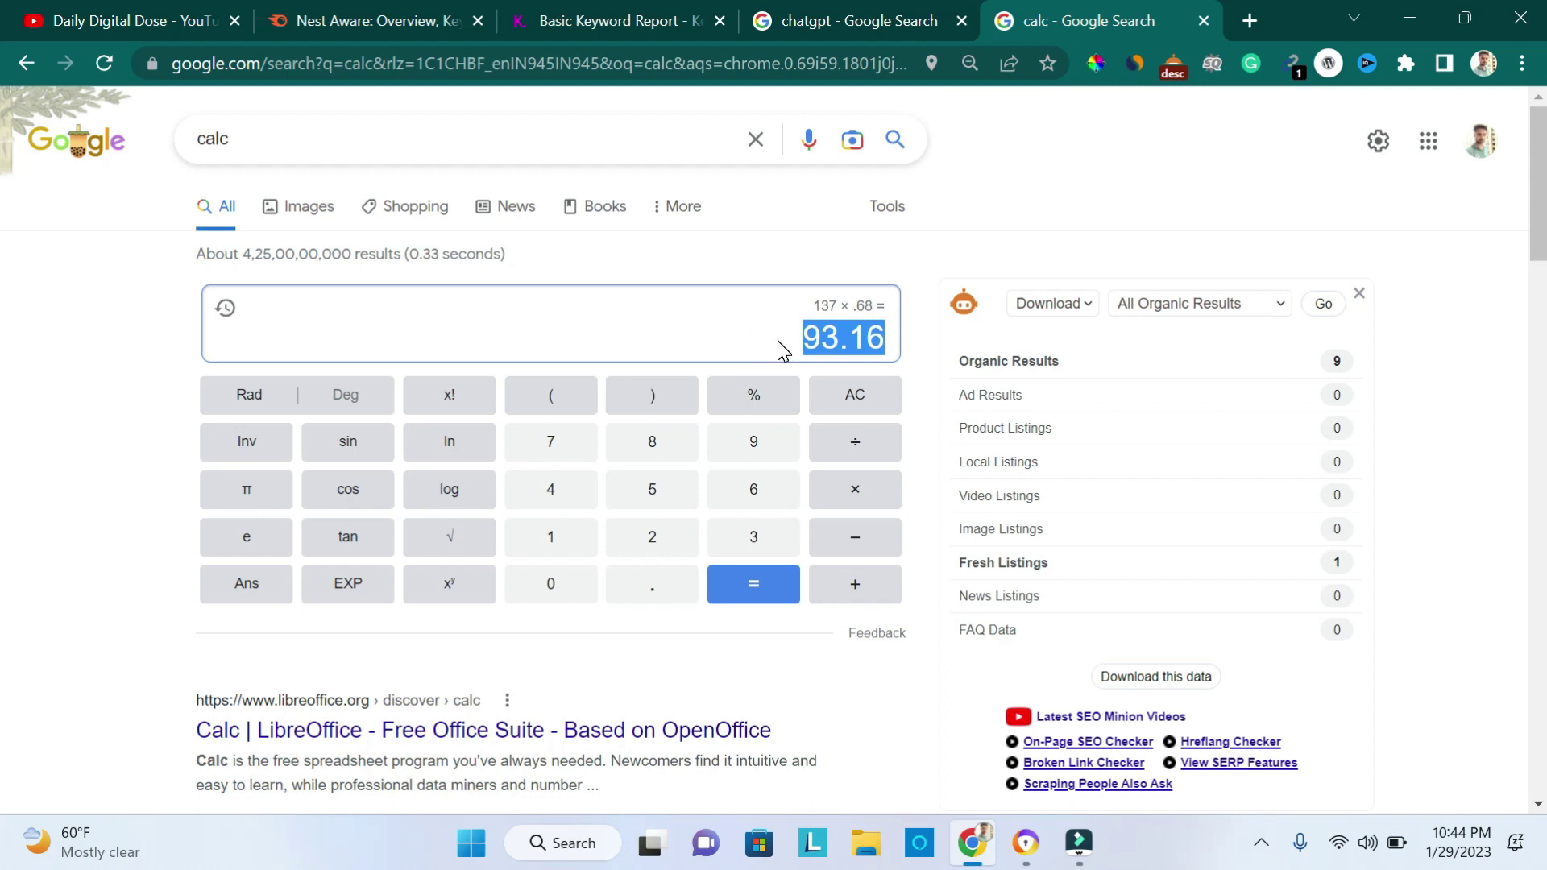
Switch to the Keyword Planner window and compare the low top of page bids for "nest aware pricing", "nest subscription cost" and "nest aware free trial".
{"action": "left_click", "coordinate": [1032, 859]}
{"action": "scroll", "coordinate": [1259, 727], "scroll_direction": "down", "scroll_amount": 5}
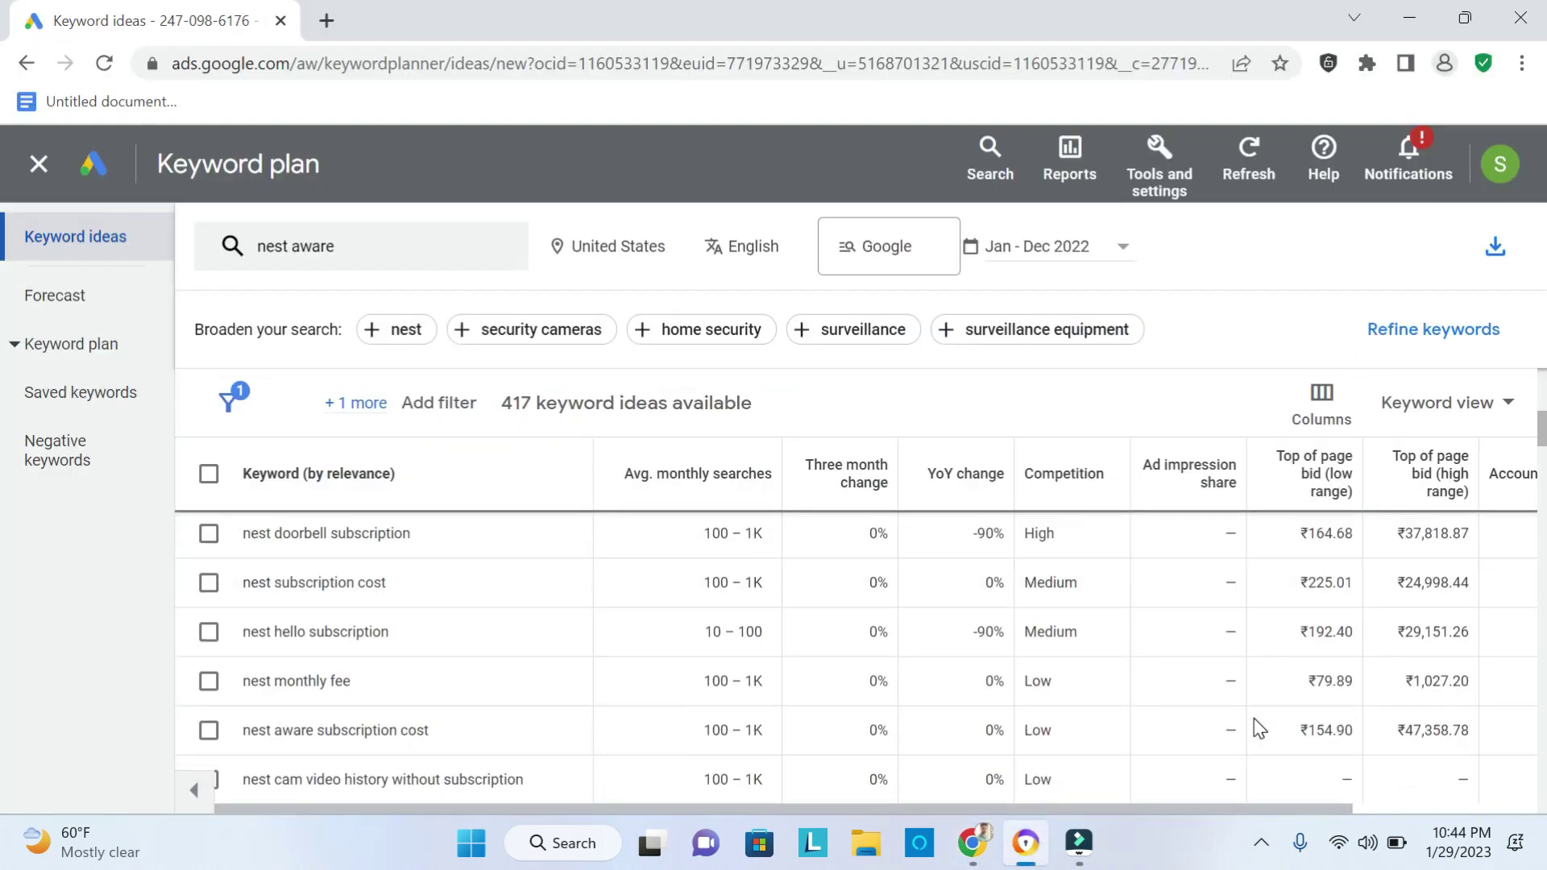
{"action": "scroll", "coordinate": [1289, 737], "scroll_direction": "up", "scroll_amount": 2}
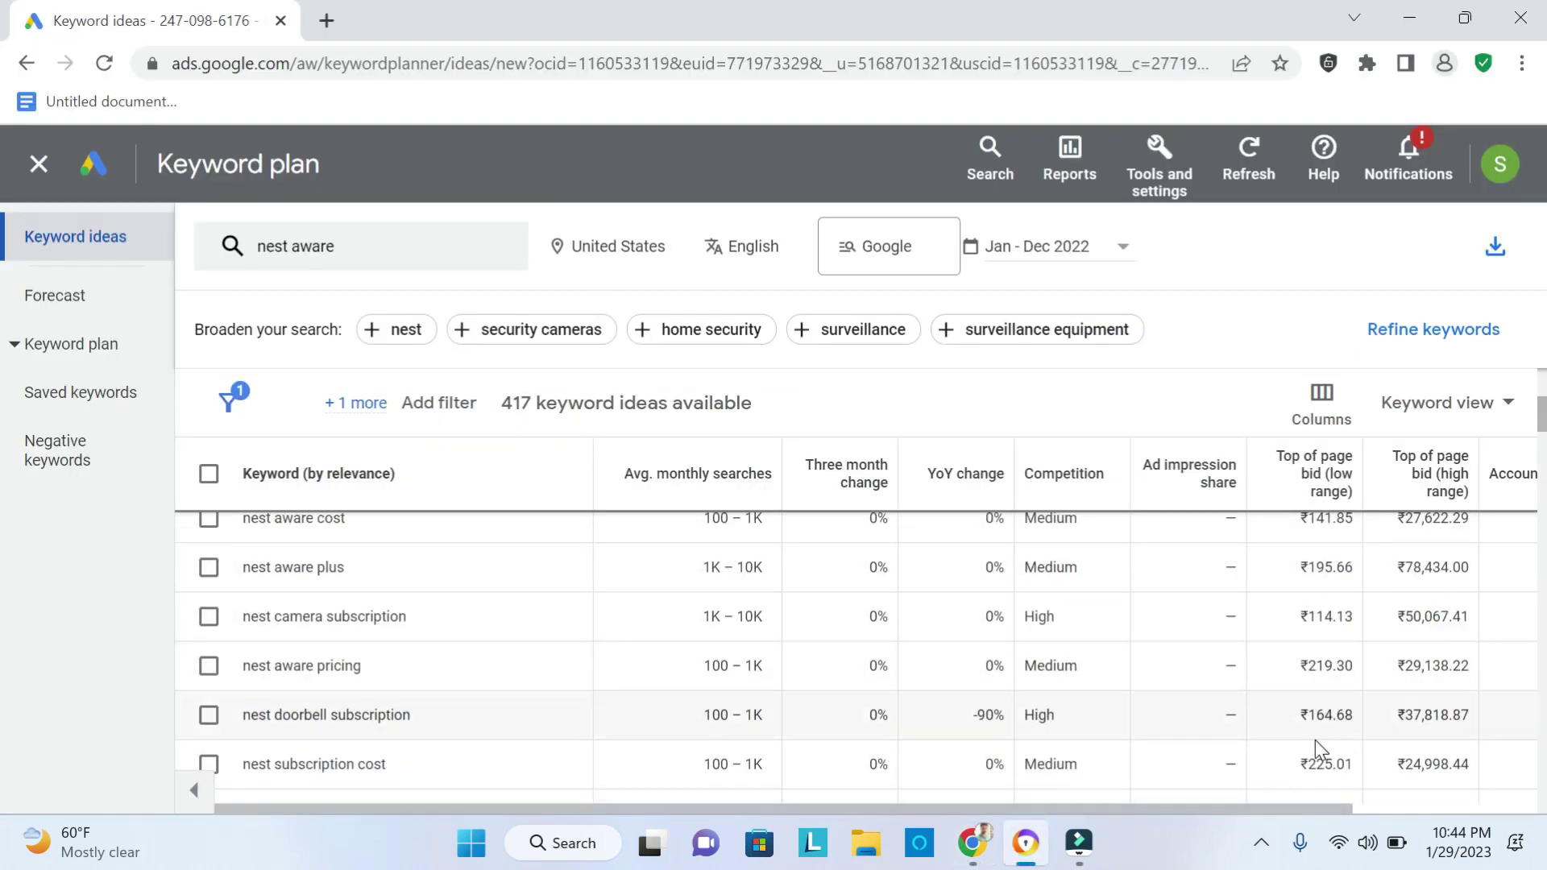
{"action": "left_click_drag", "start_coordinate": [1299, 666], "coordinate": [1354, 666]}
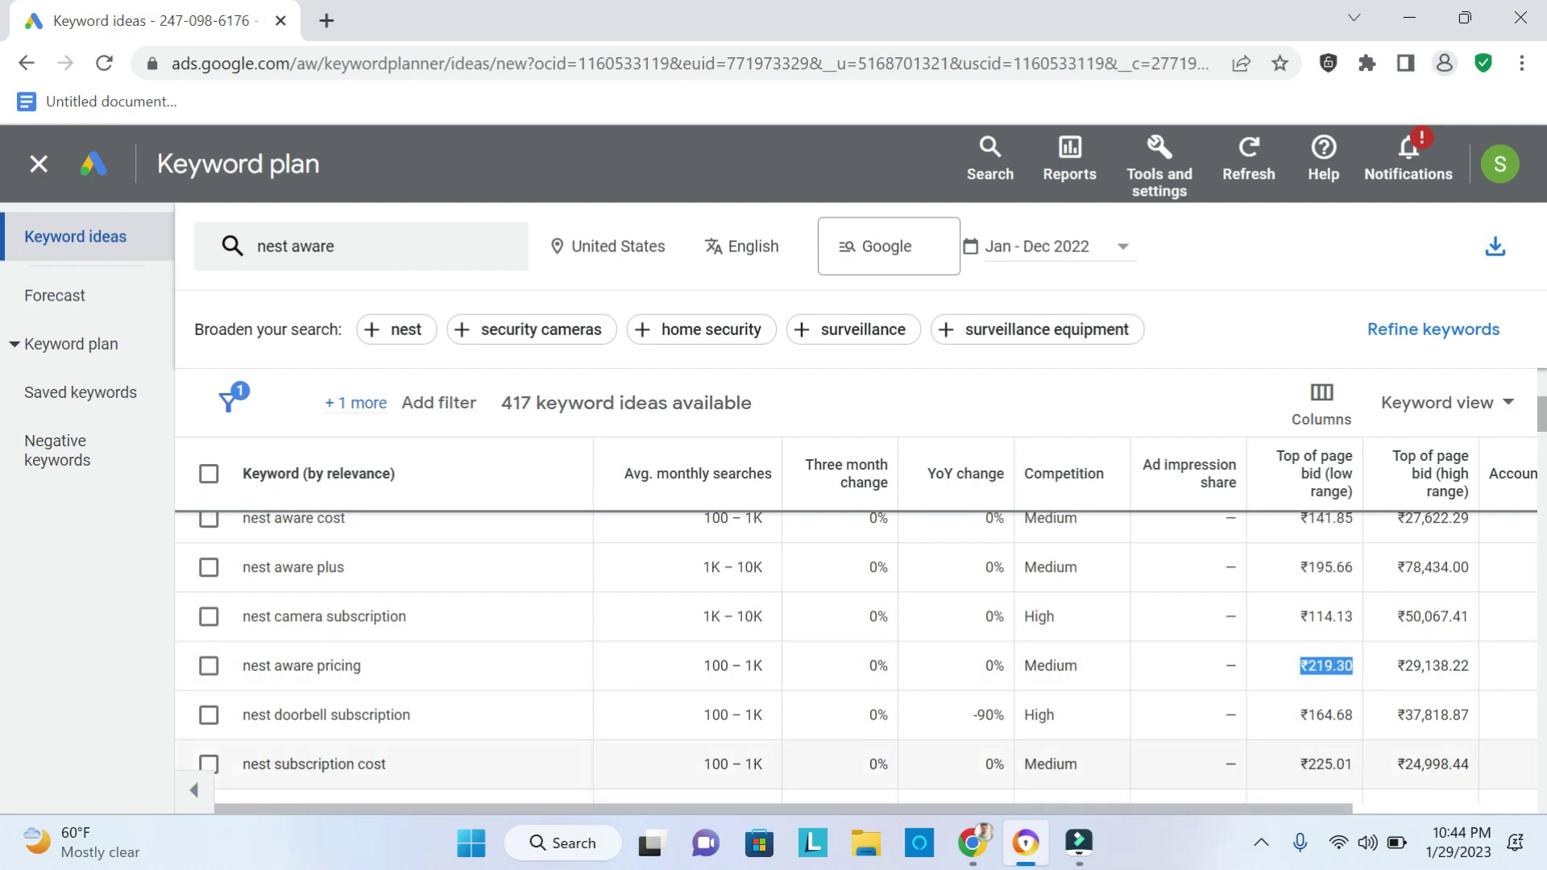
{"action": "left_click_drag", "start_coordinate": [1299, 763], "coordinate": [1357, 766]}
{"action": "scroll", "coordinate": [1166, 749], "scroll_direction": "down", "scroll_amount": 3}
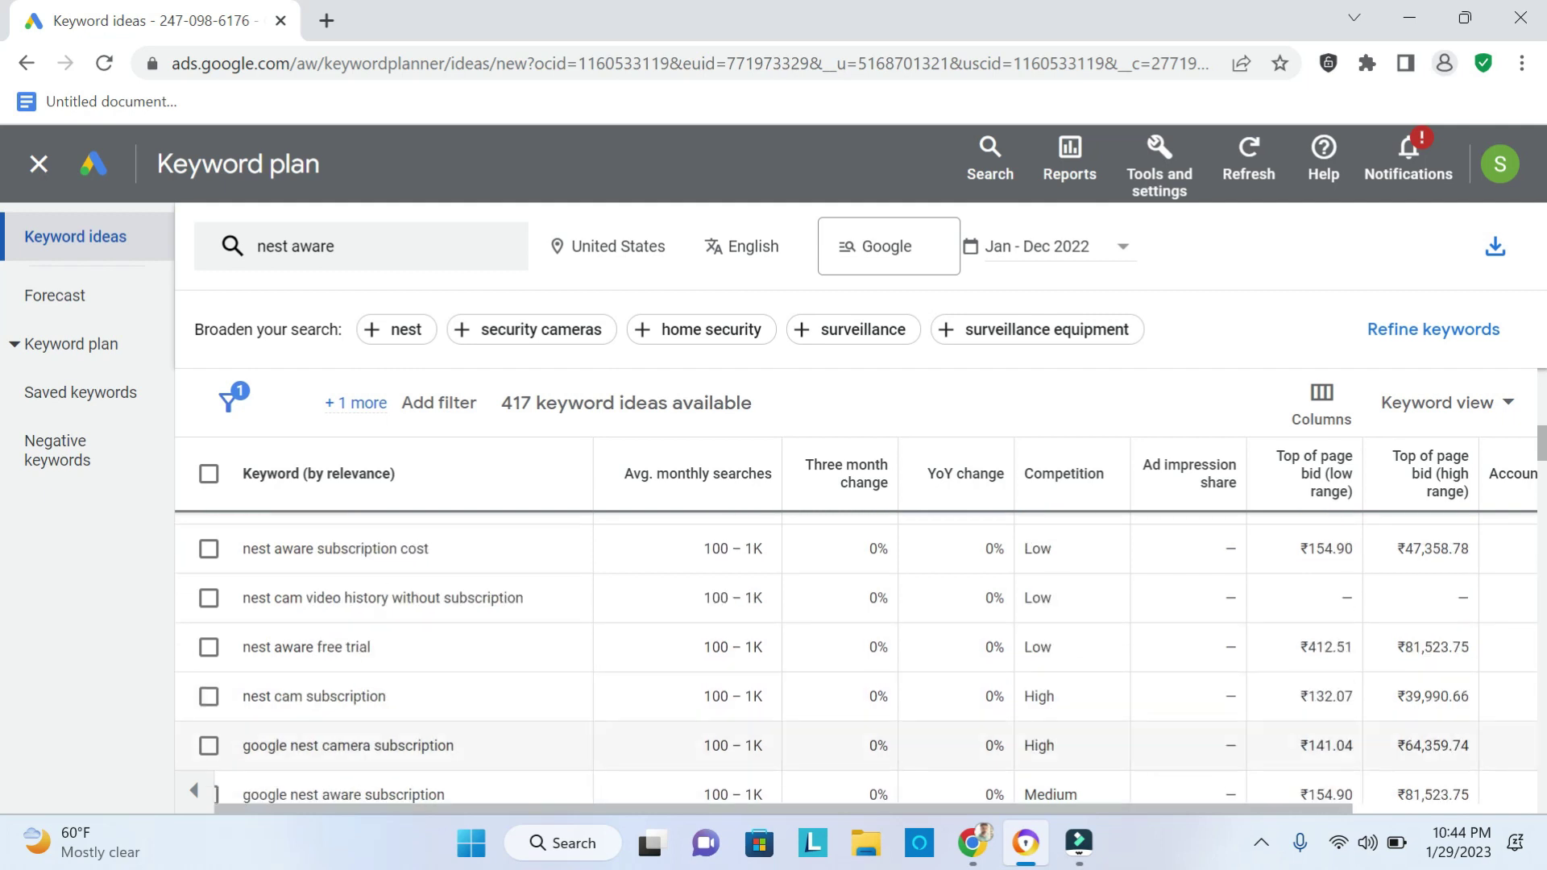
{"action": "left_click_drag", "start_coordinate": [1298, 647], "coordinate": [1354, 649]}
{"action": "scroll", "coordinate": [1251, 735], "scroll_direction": "up", "scroll_amount": 10}
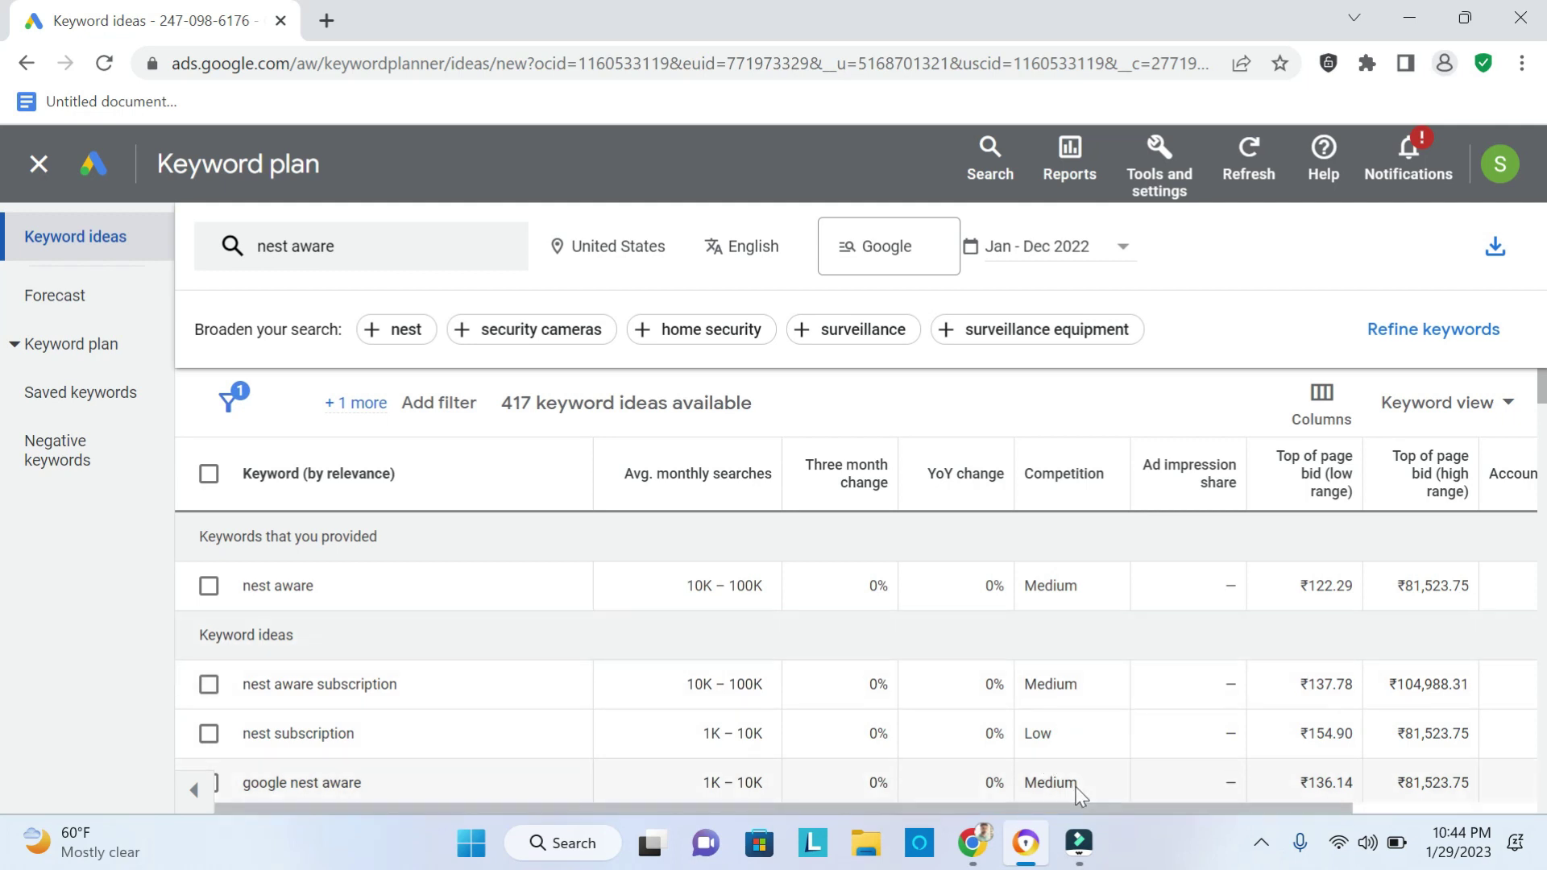
Switch back to Chrome, look up the keyword "VPN" in Semrush's Keyword Overview and highlight its US search volume.
{"action": "left_click", "coordinate": [977, 860]}
{"action": "key", "text": "ctrl+a"}
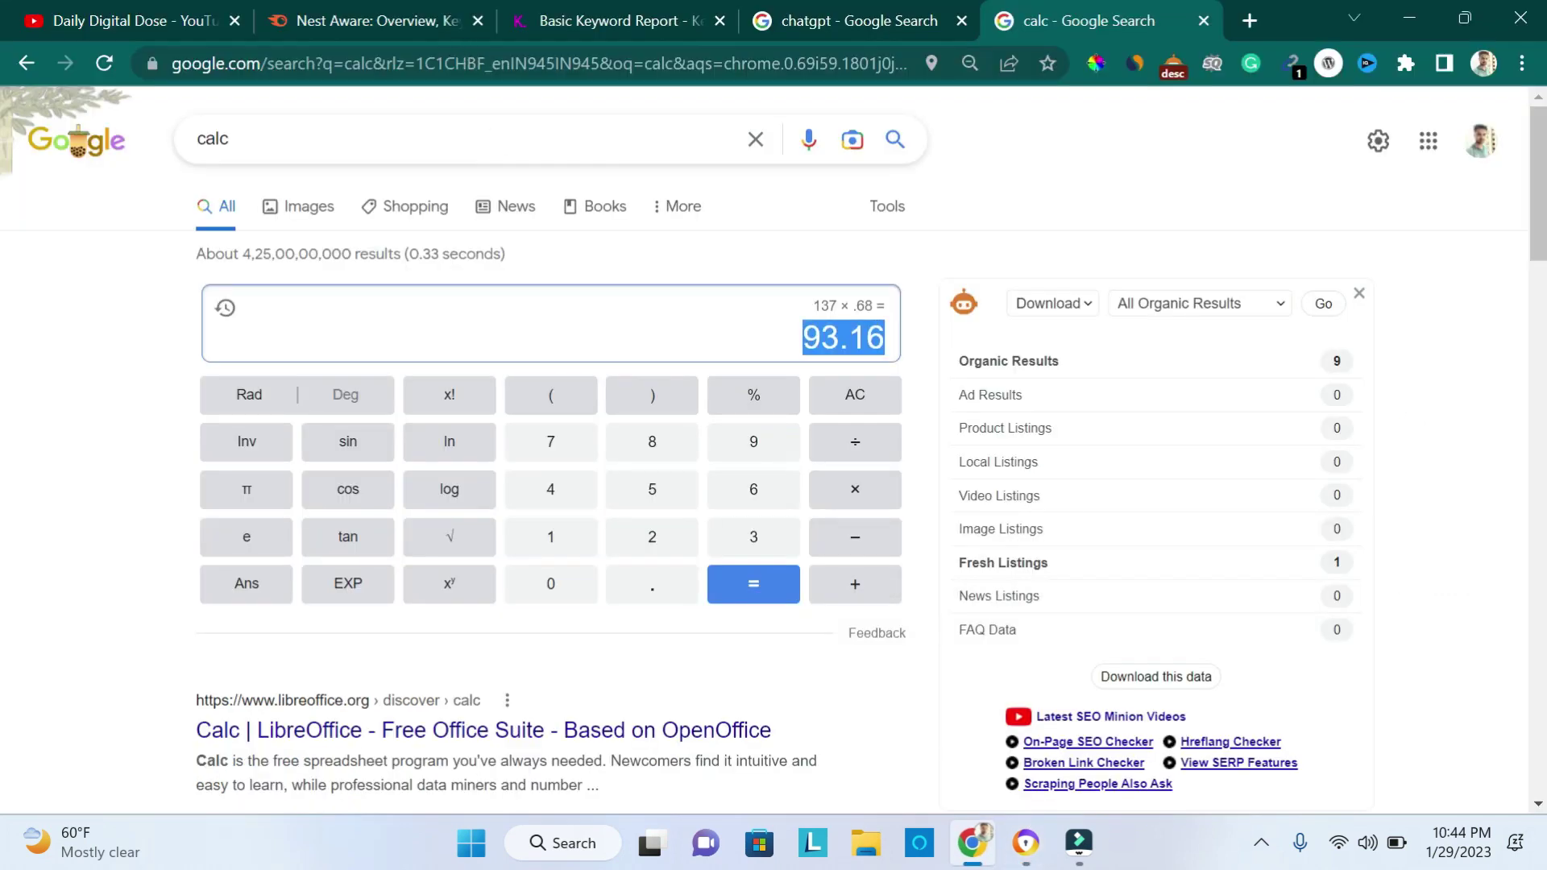
{"action": "left_click", "coordinate": [317, 10]}
{"action": "left_click", "coordinate": [459, 161]}
{"action": "key", "text": "BackSpace"}
{"action": "key", "text": "BackSpace"}
{"action": "key", "text": "BackSpace"}
{"action": "key", "text": "BackSpace"}
{"action": "key", "text": "BackSpace"}
{"action": "key", "text": "BackSpace"}
{"action": "key", "text": "BackSpace"}
{"action": "key", "text": "BackSpace"}
{"action": "key", "text": "BackSpace"}
{"action": "key", "text": "BackSpace"}
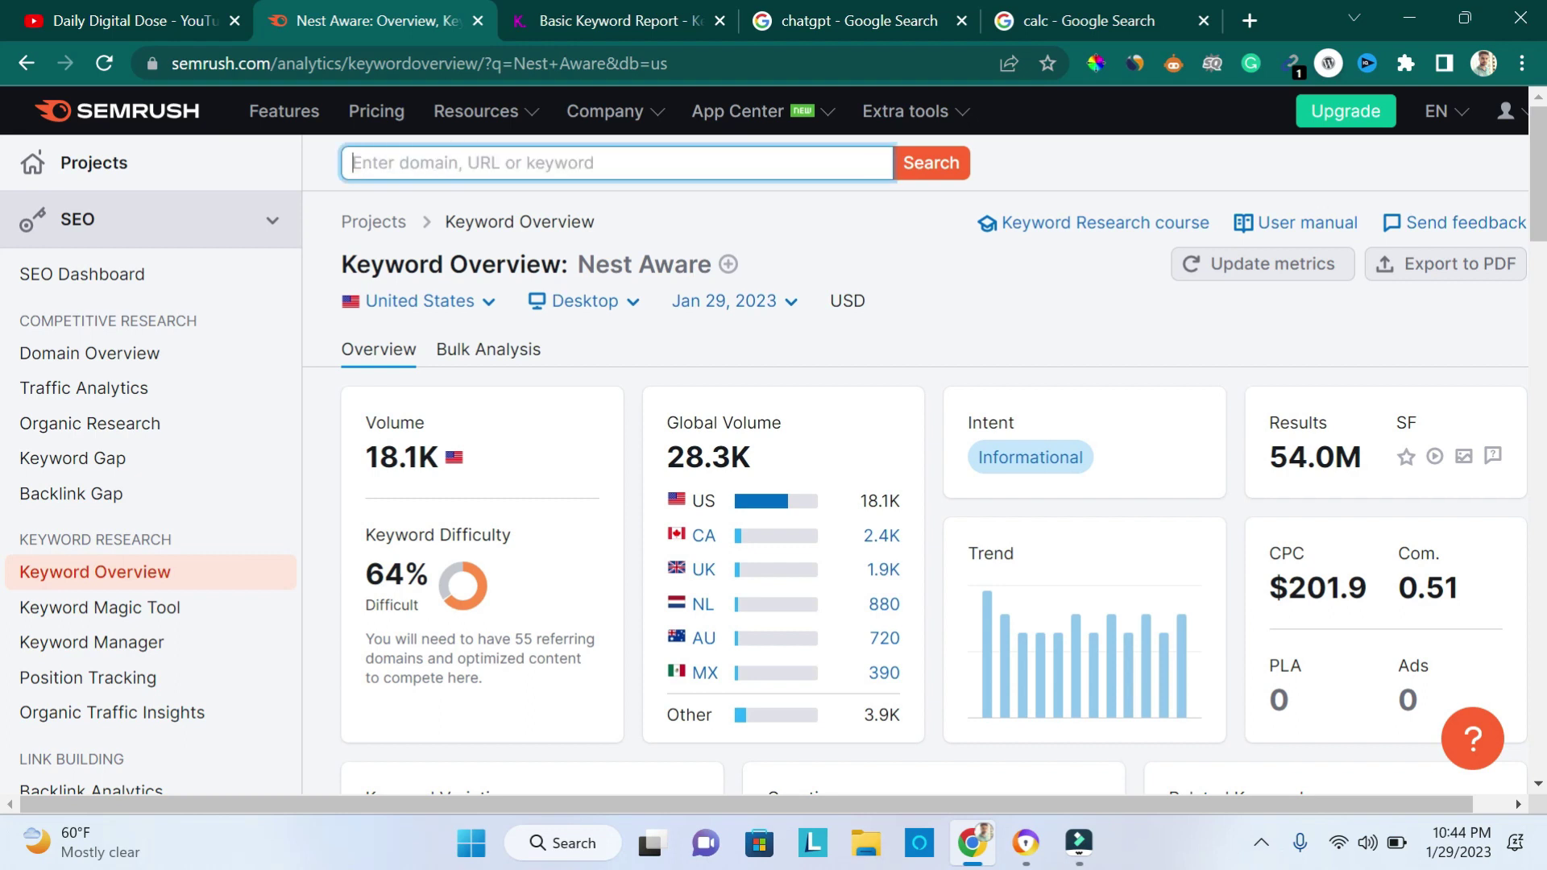
{"action": "type", "text": "VPN"}
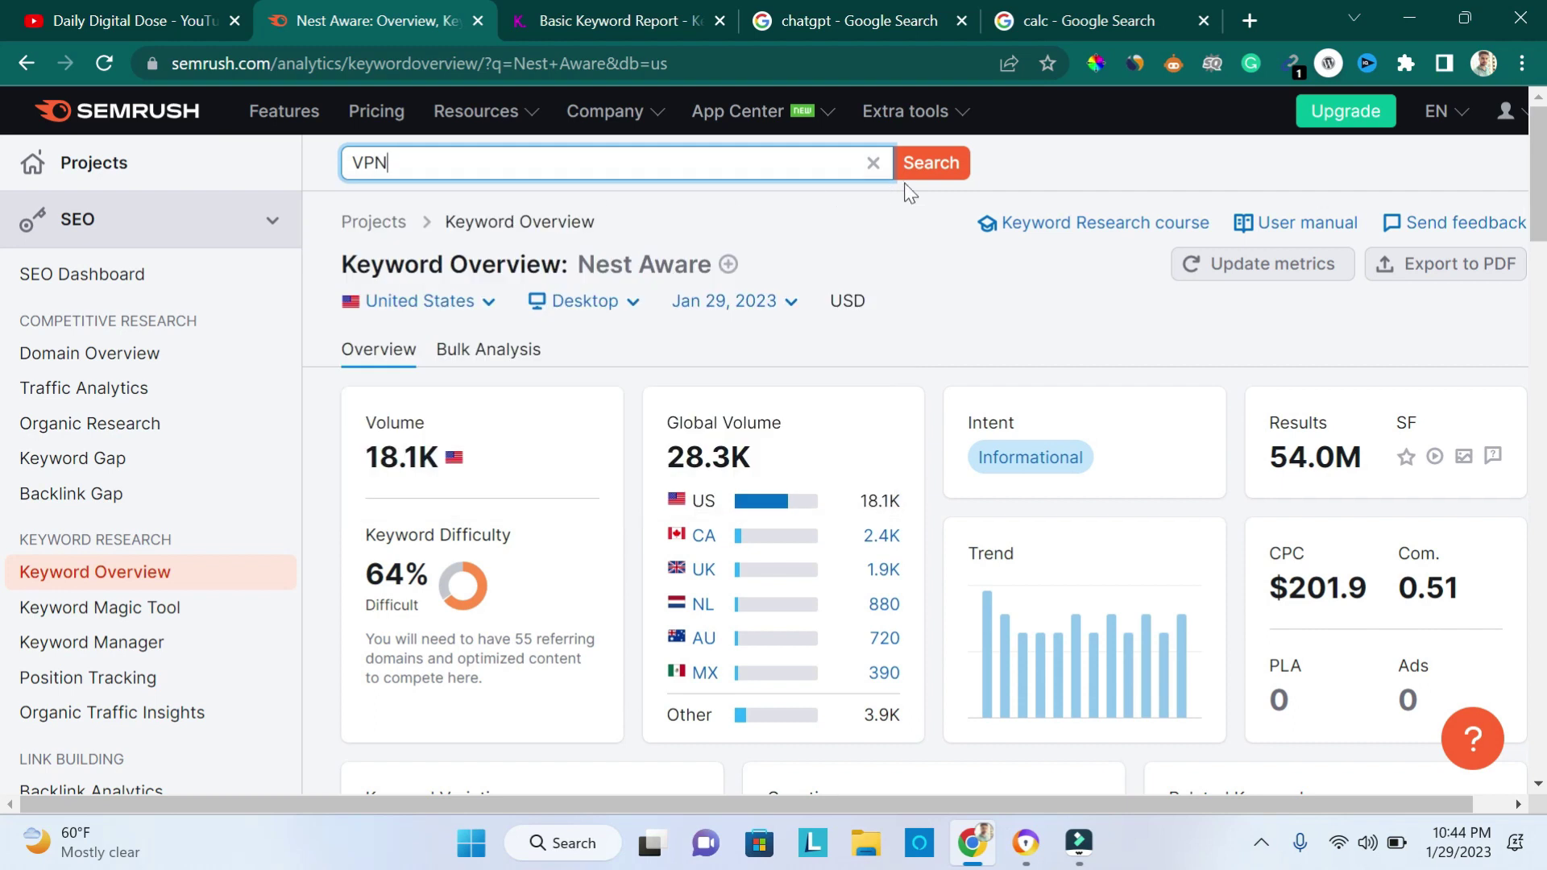
{"action": "left_click", "coordinate": [932, 165]}
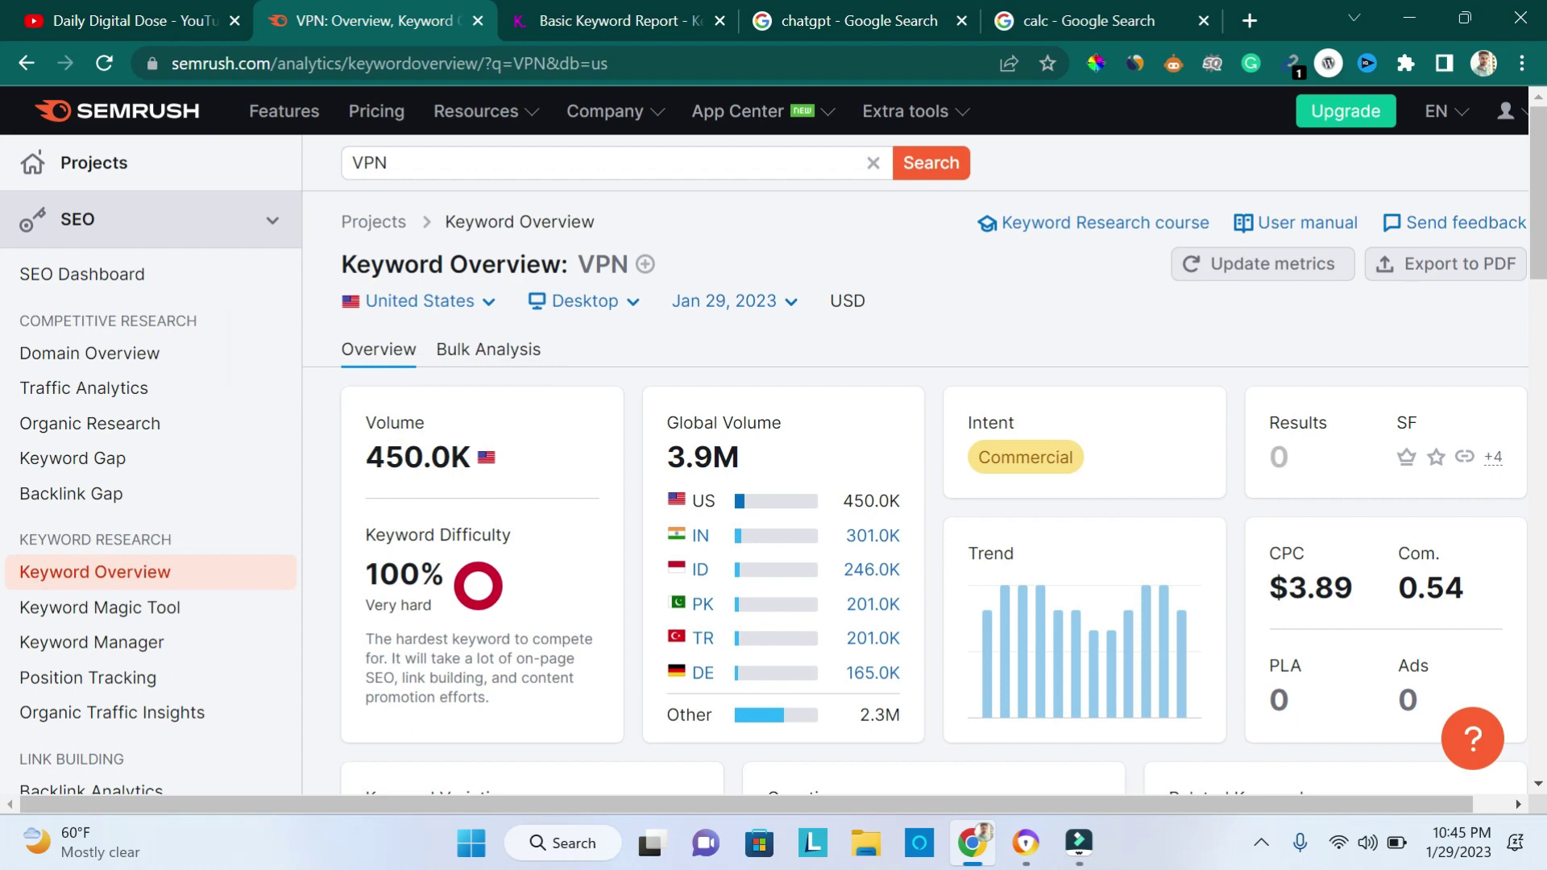
{"action": "left_click_drag", "start_coordinate": [364, 457], "coordinate": [475, 466]}
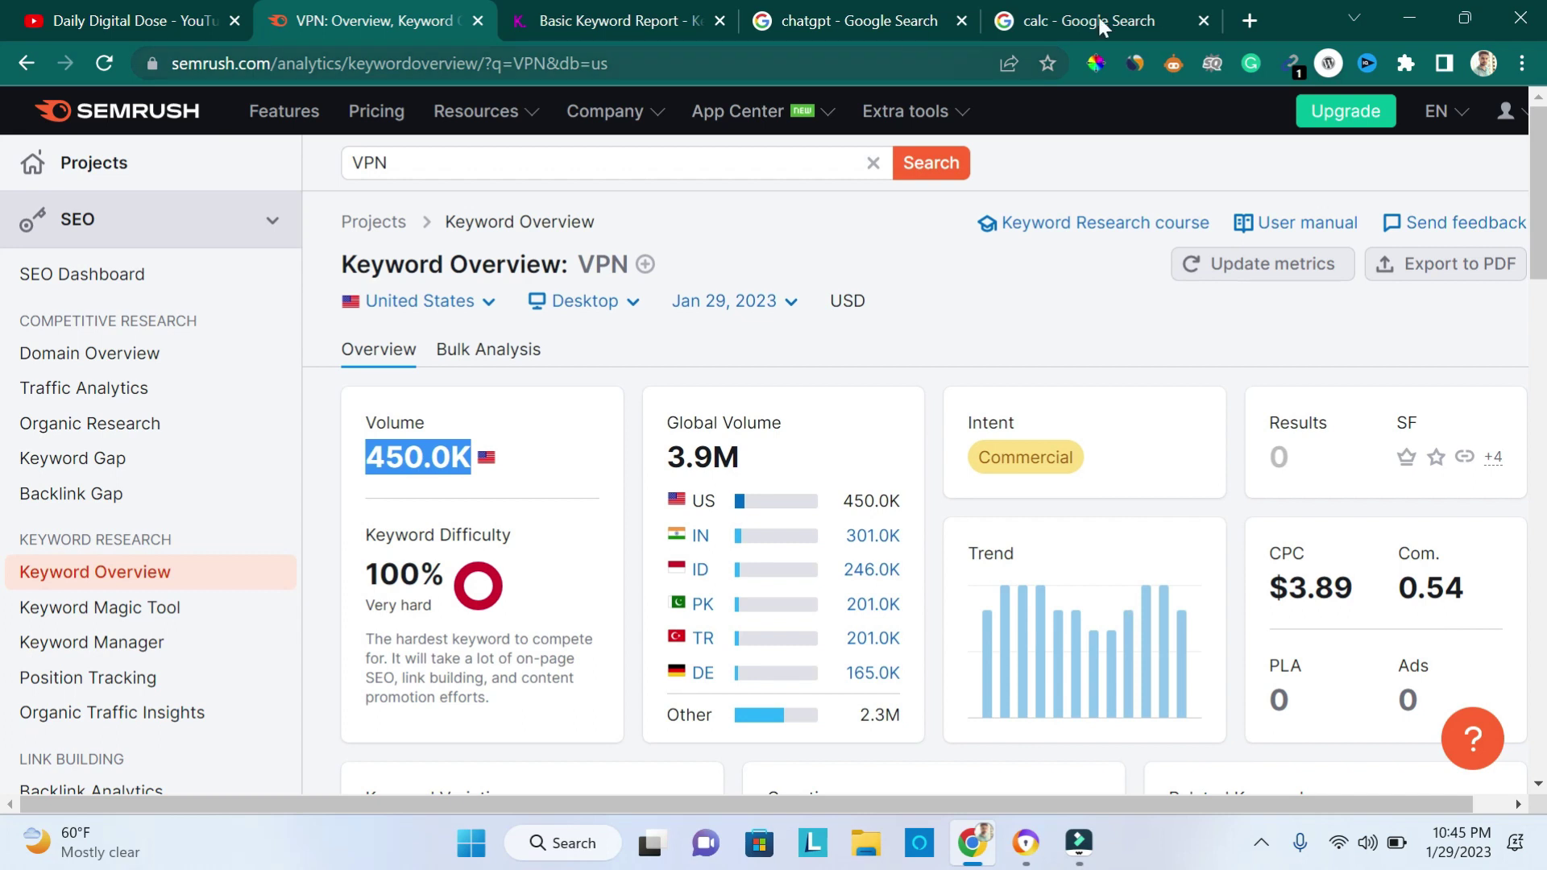
Close the calculator tab and return to the Semrush overview for "VPN".
{"action": "left_click", "coordinate": [1134, 10]}
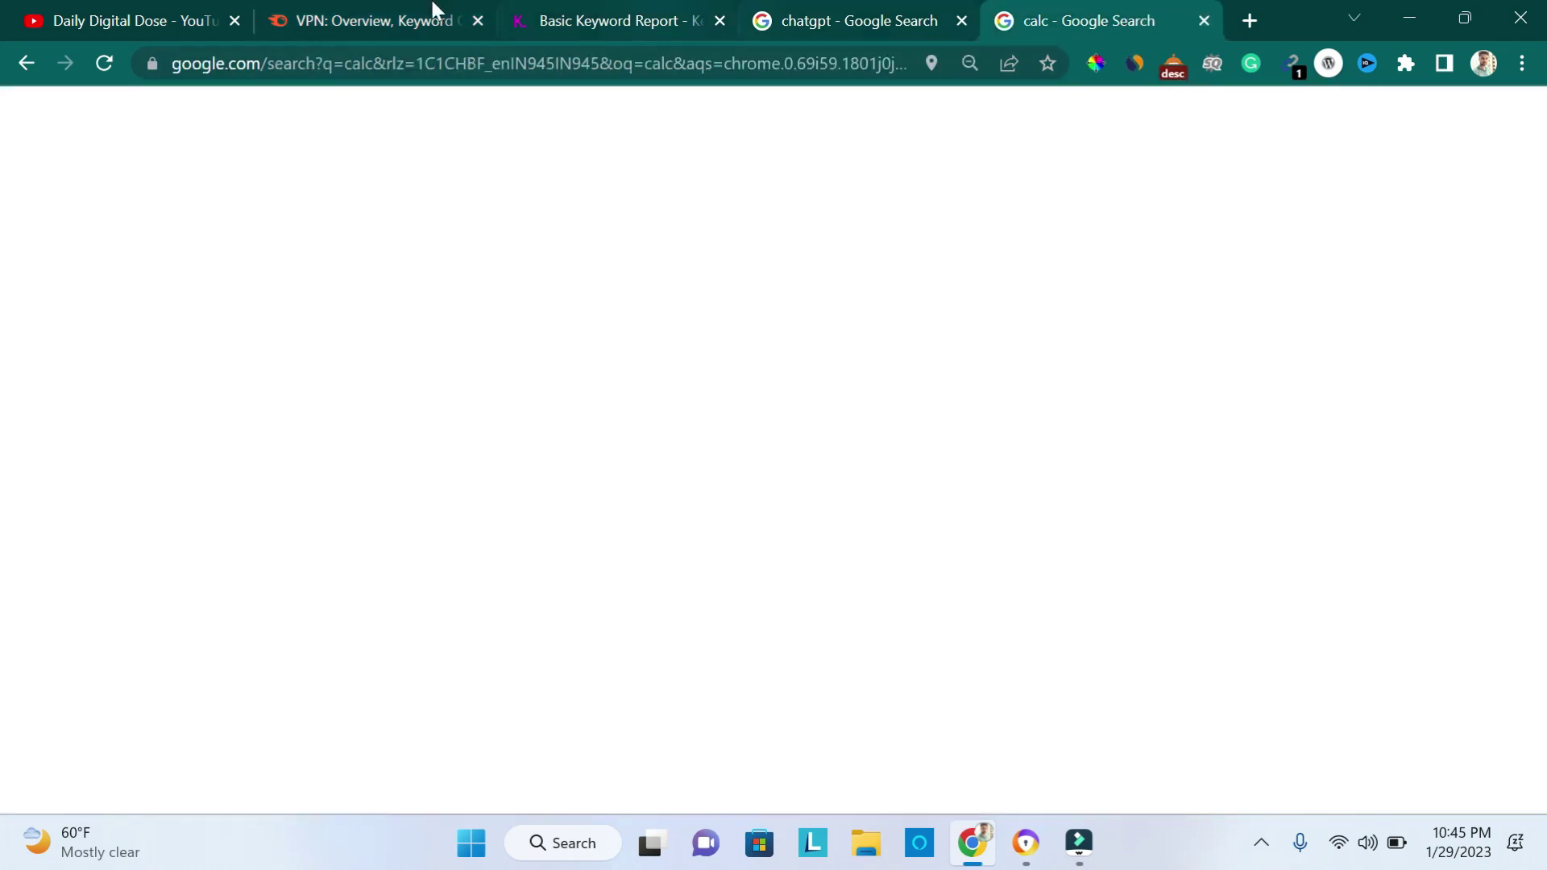
{"action": "key", "text": "ctrl+w"}
{"action": "left_click", "coordinate": [403, 12]}
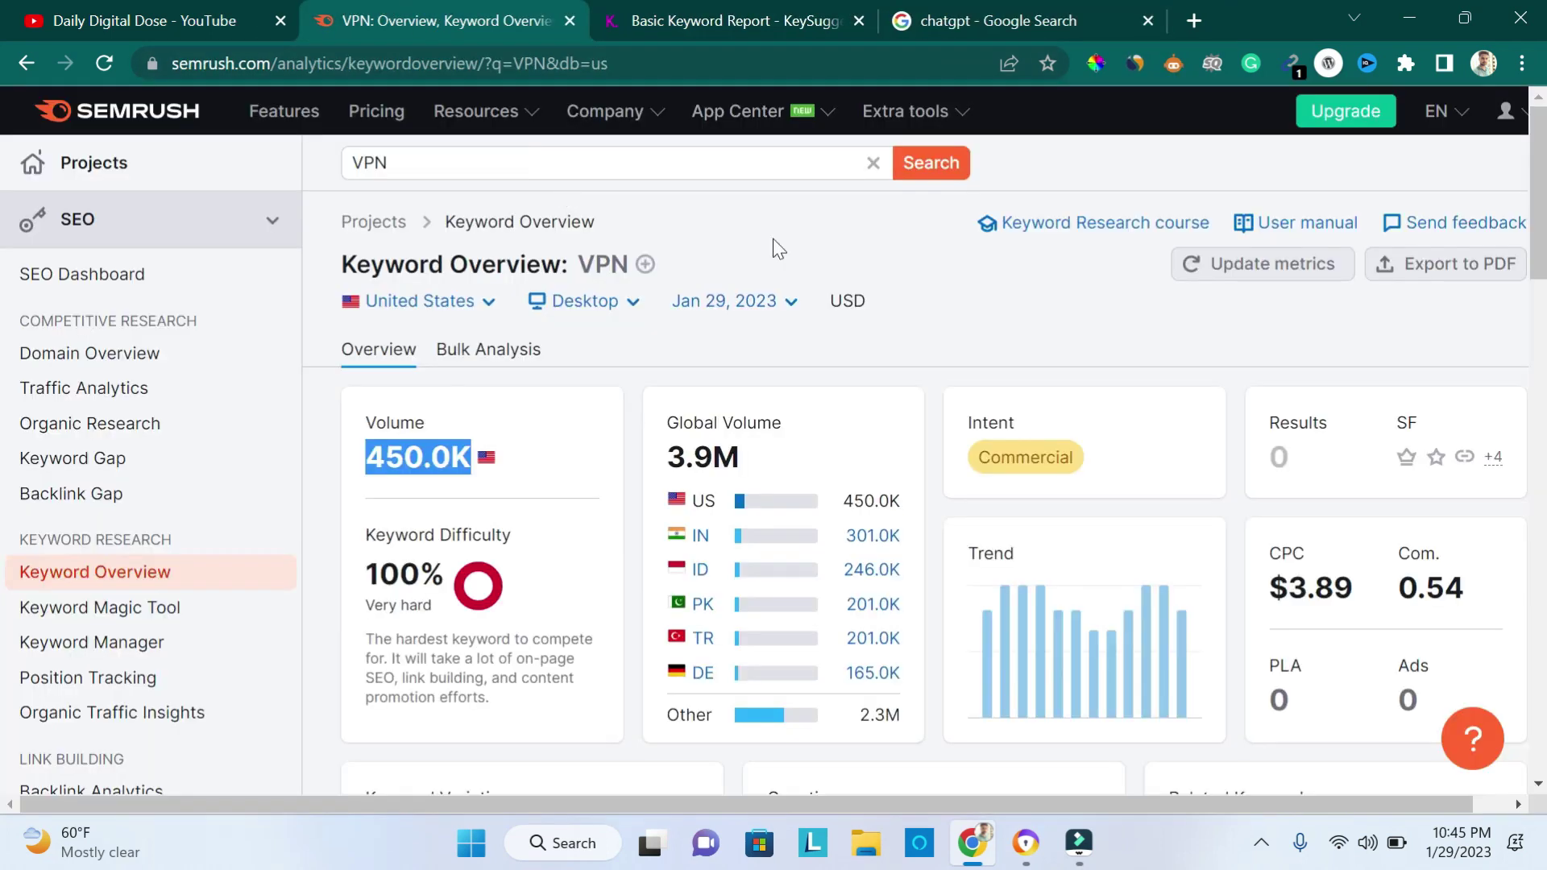
Review the search volume, difficulty and CPC of the related keywords in the KeySuggest report for "Nest Aware".
{"action": "left_click", "coordinate": [738, 24]}
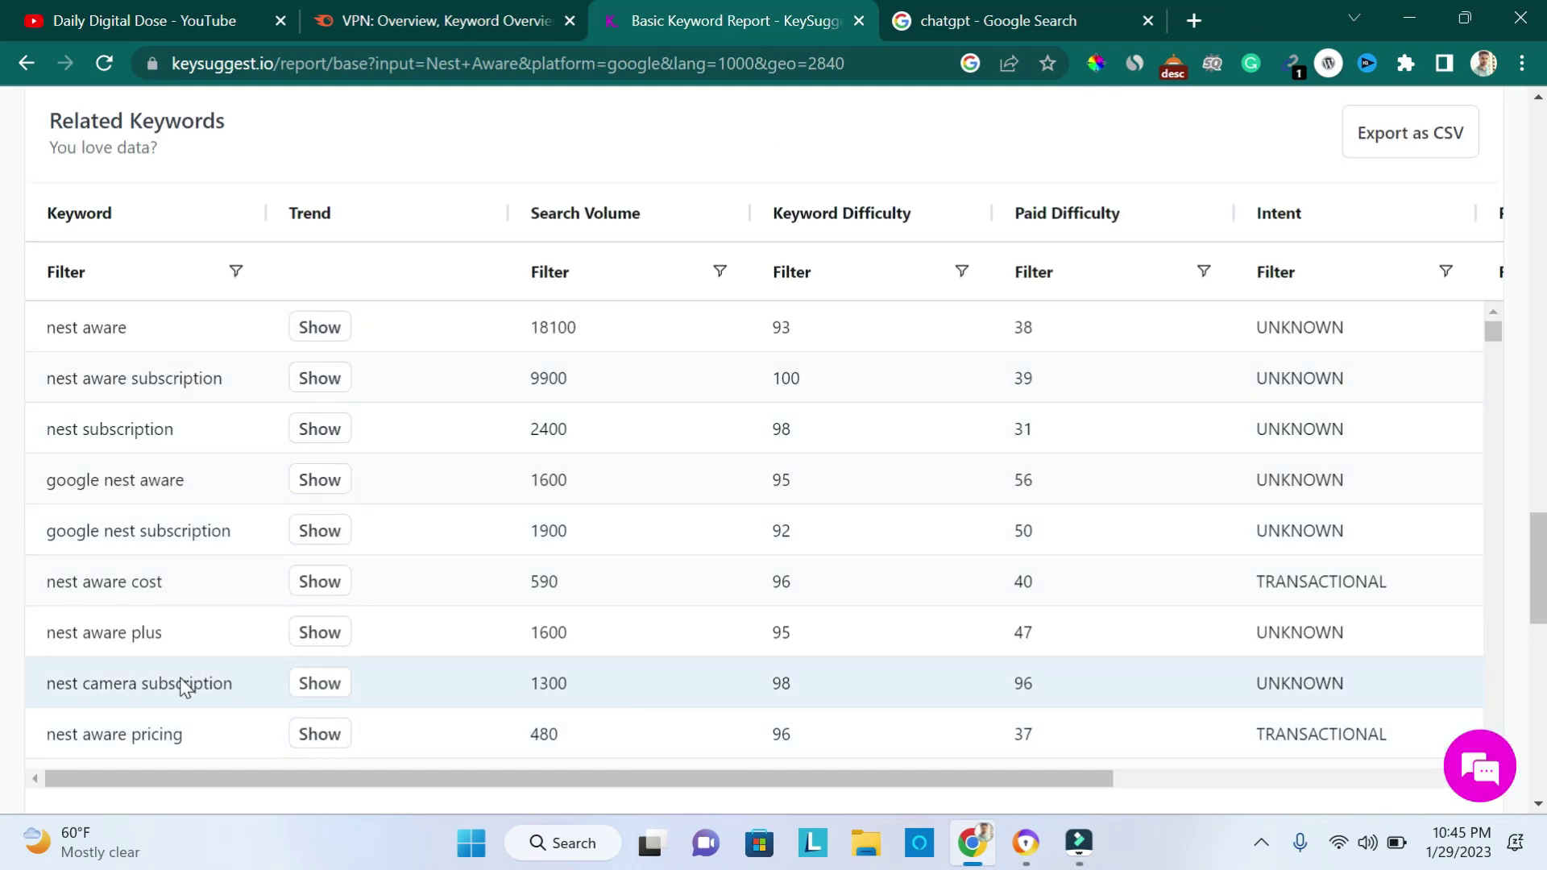
{"action": "left_click_drag", "start_coordinate": [627, 781], "coordinate": [1419, 721]}
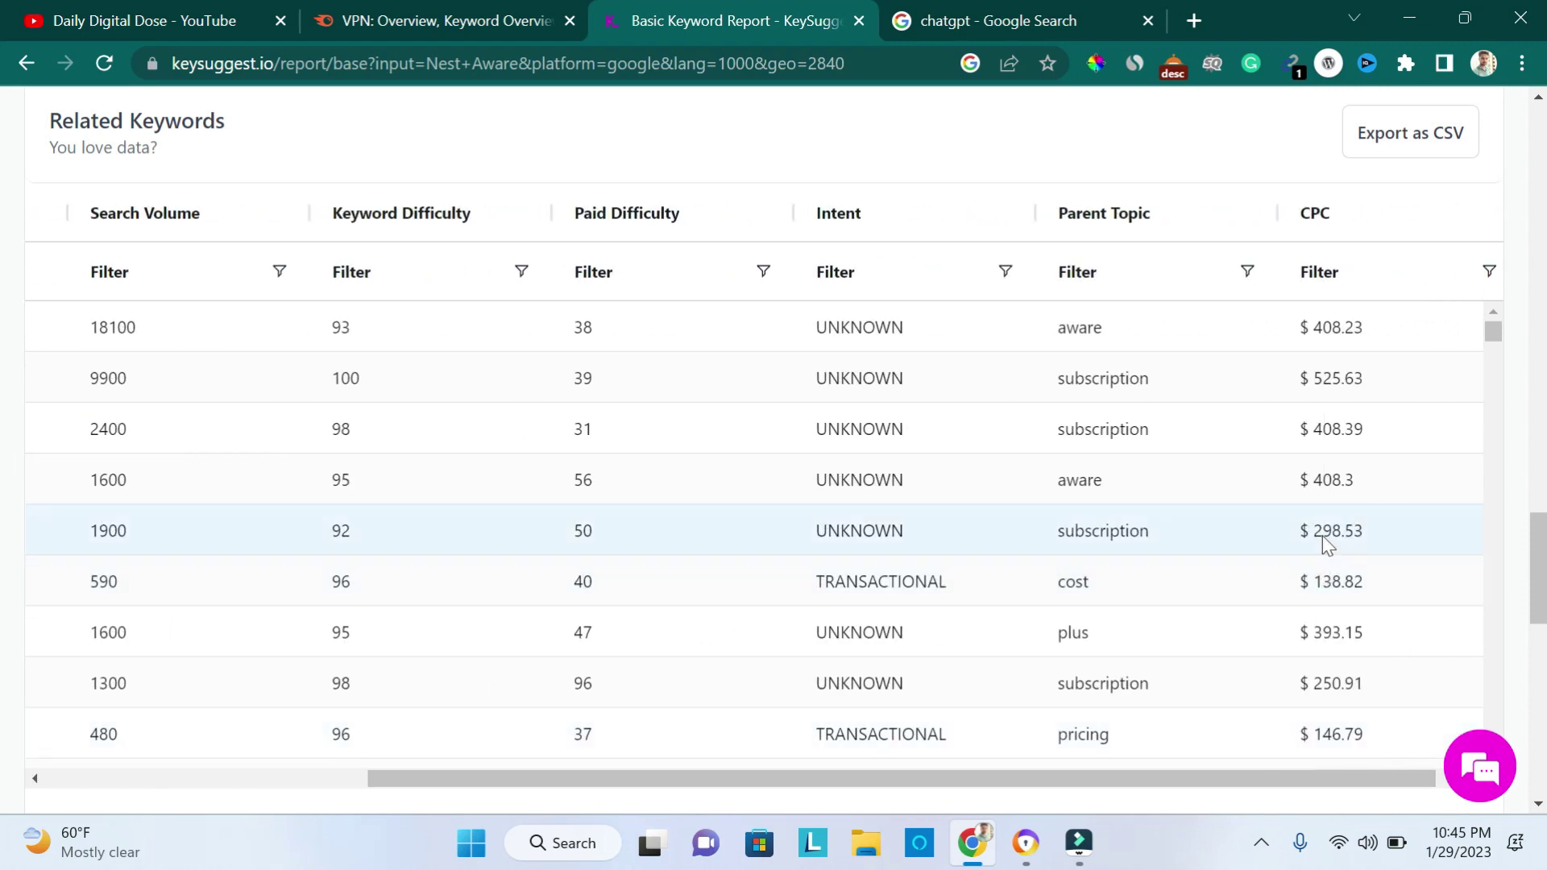
{"action": "left_click_drag", "start_coordinate": [1156, 794], "coordinate": [680, 794]}
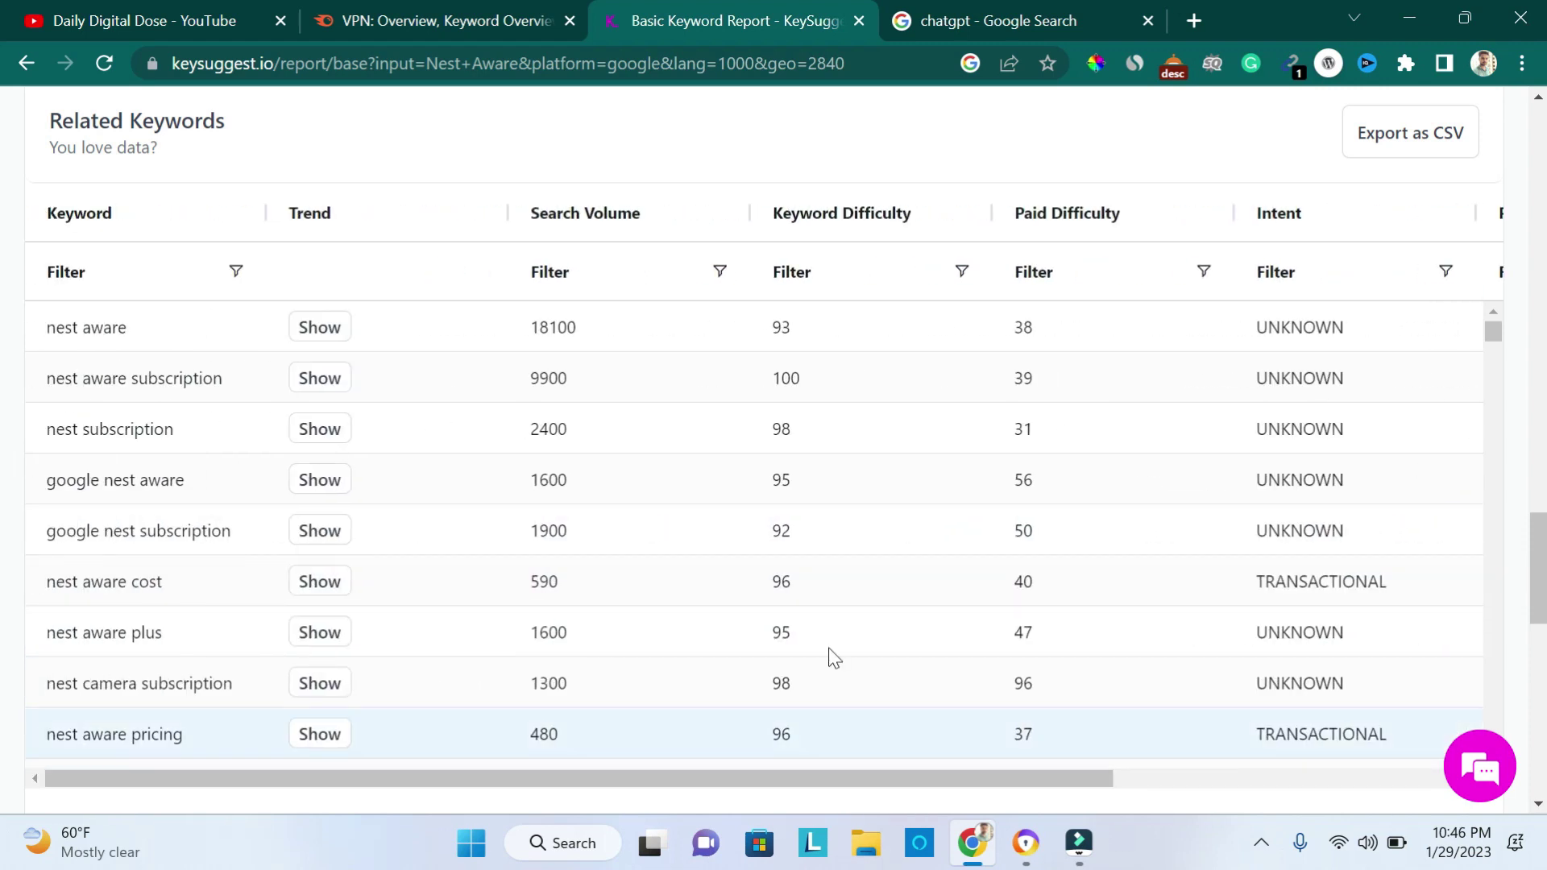
{"action": "scroll", "coordinate": [1004, 638], "scroll_direction": "up", "scroll_amount": 10}
{"action": "scroll", "coordinate": [943, 673], "scroll_direction": "down", "scroll_amount": 9}
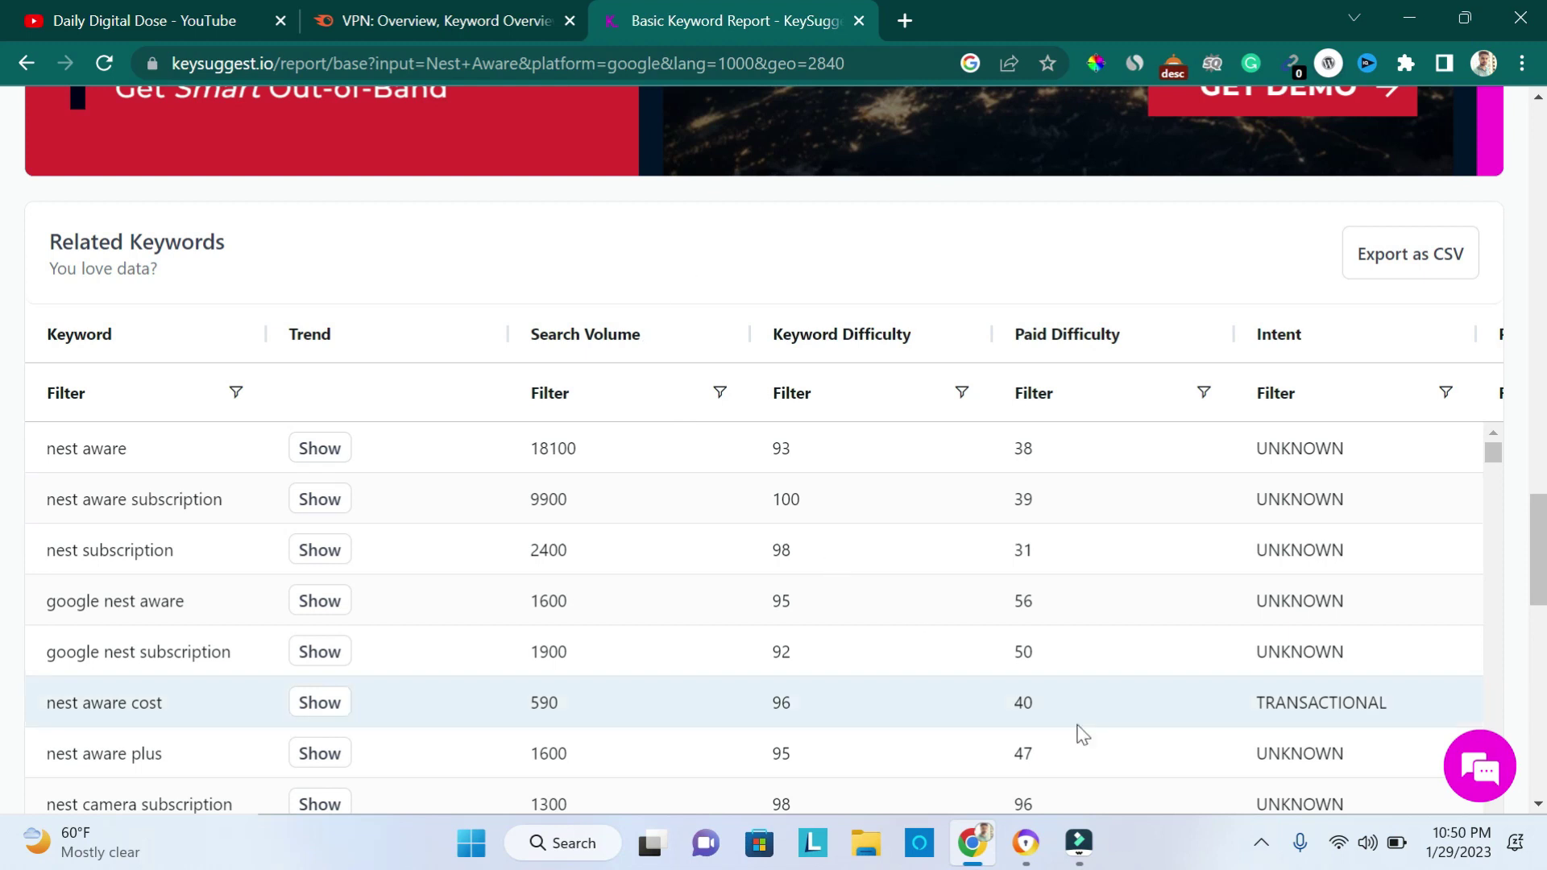
Switch to the Avast Secure Browser window and open quillbot.com in a new tab.
{"action": "left_click", "coordinate": [1026, 856]}
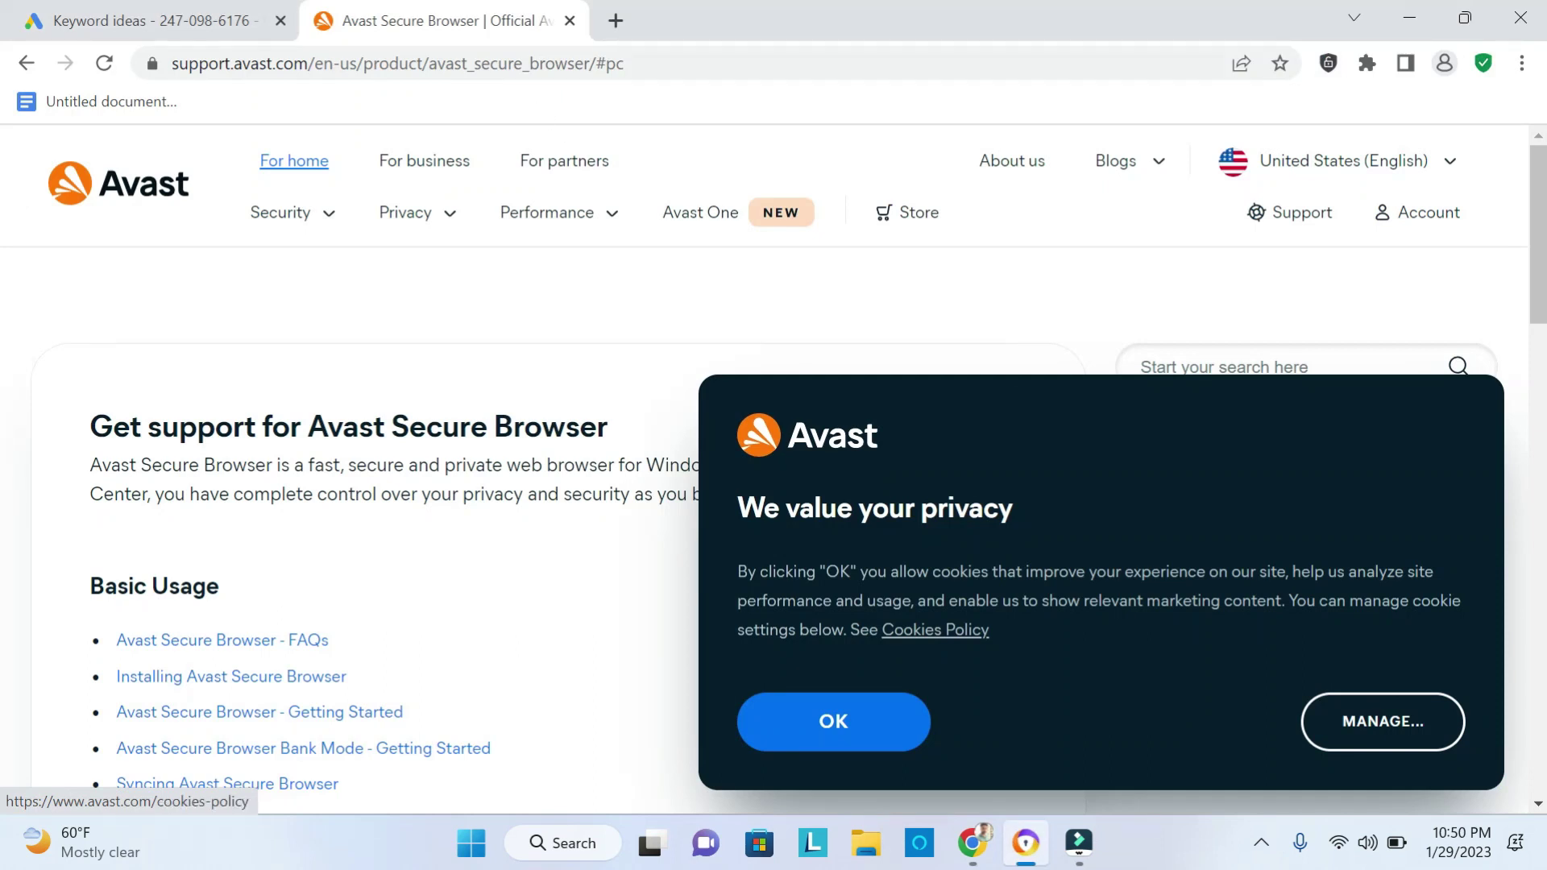
{"action": "left_click", "coordinate": [616, 20]}
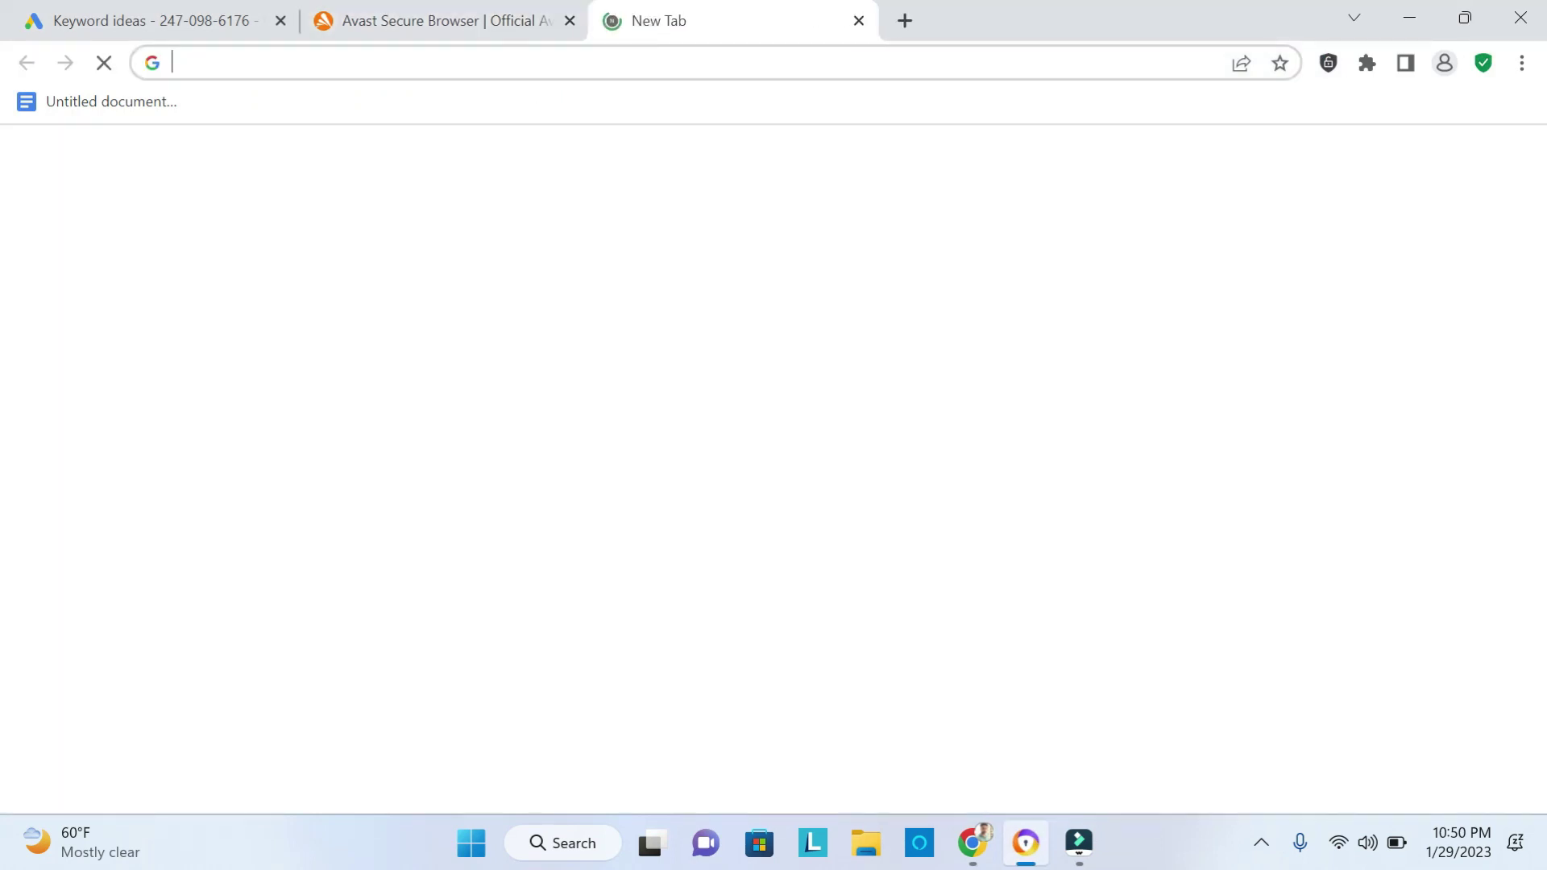
{"action": "type", "text": "qu"}
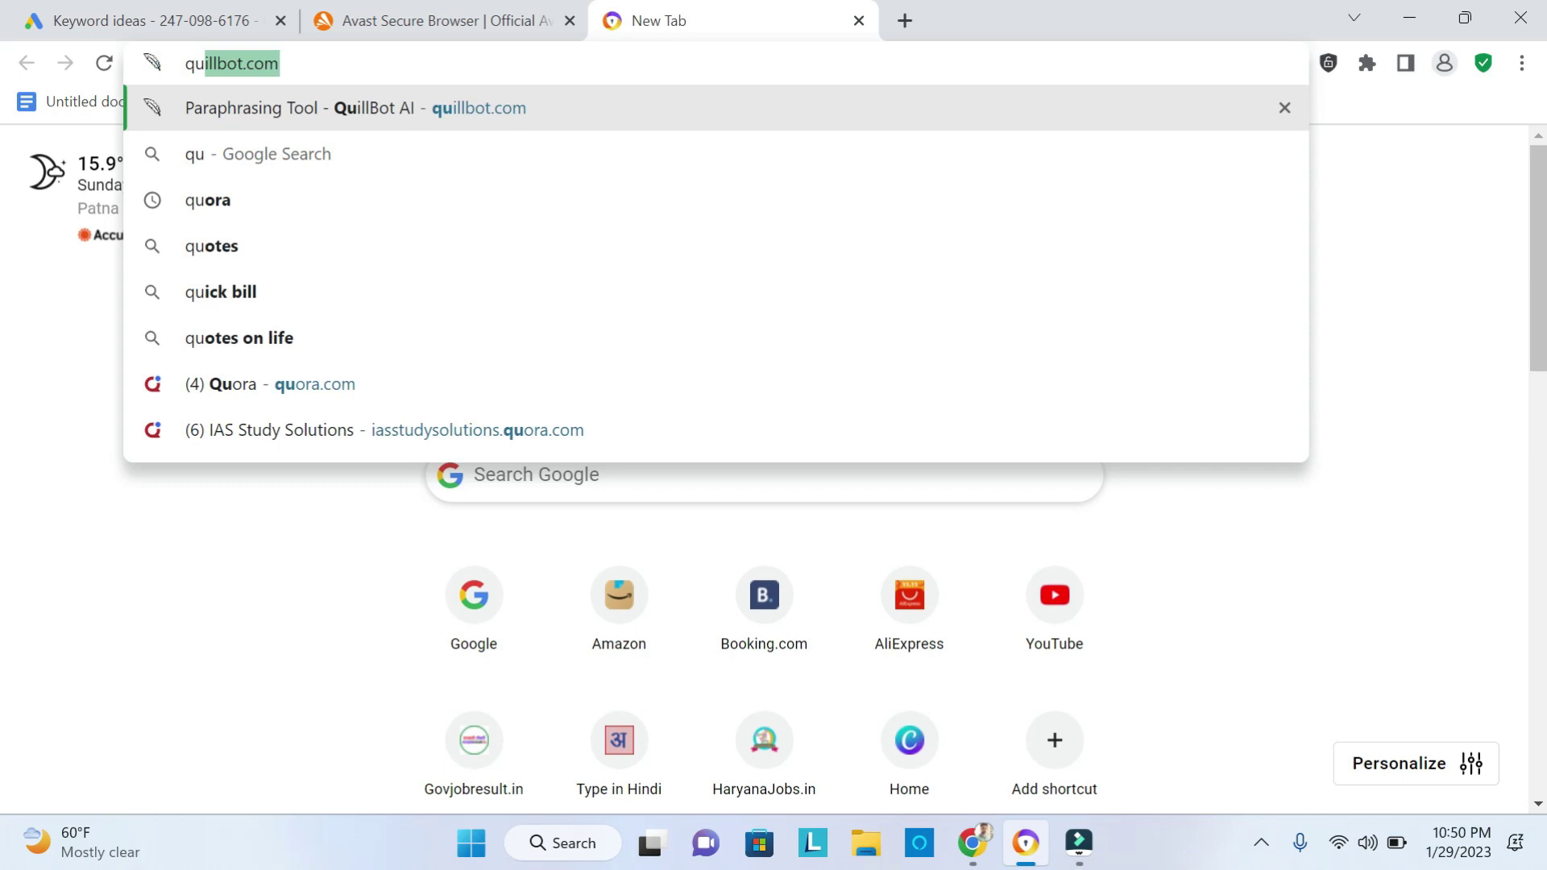
{"action": "key", "text": "Return"}
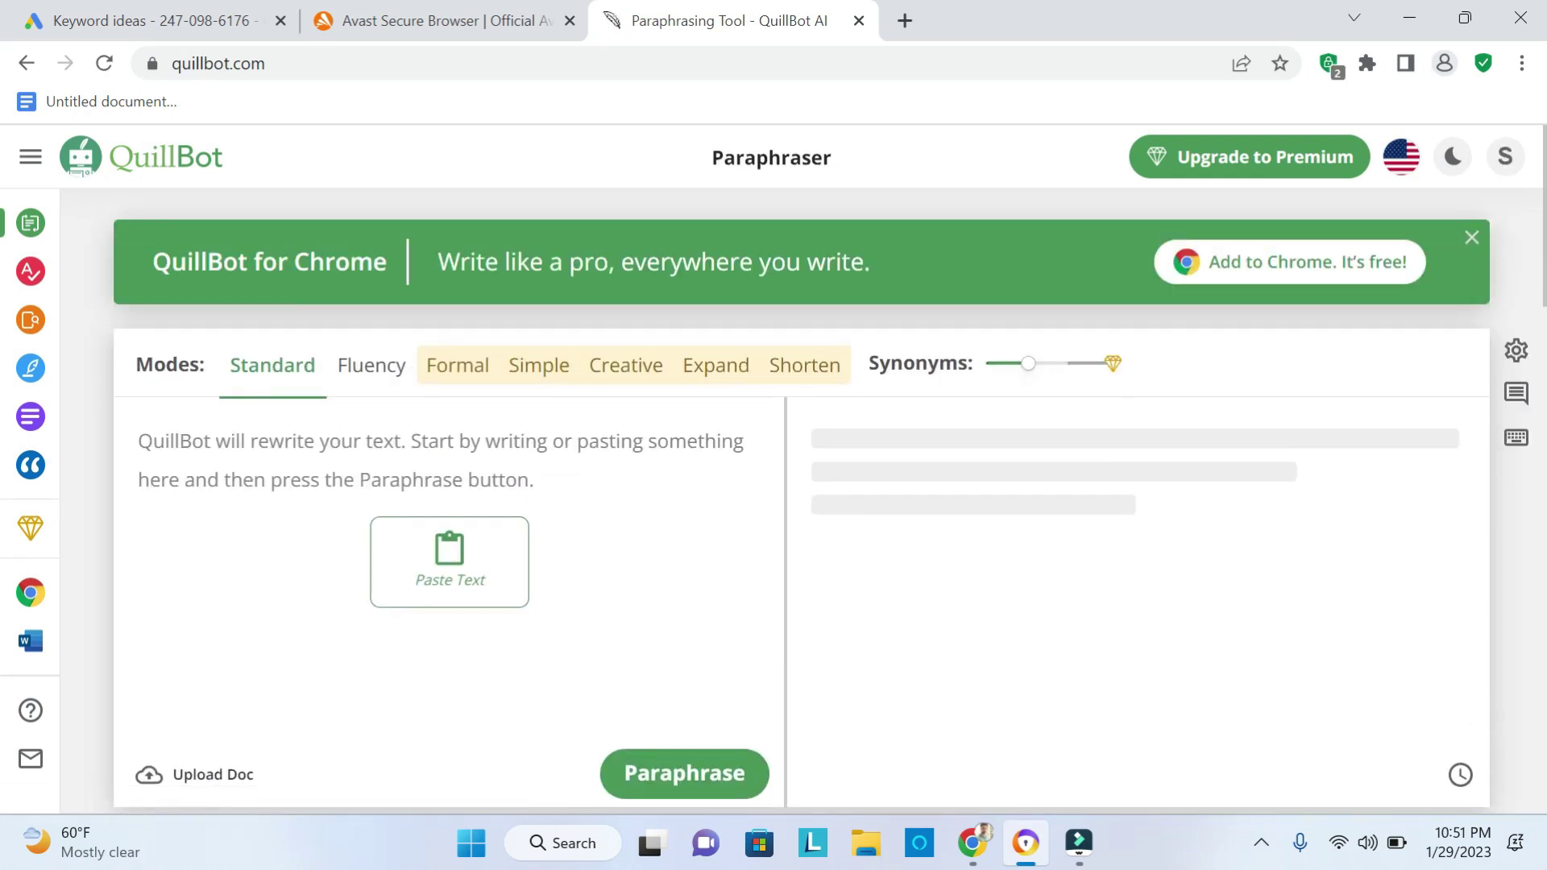
Switch back to the Chrome window and open quora.com in a new tab.
{"action": "left_click", "coordinate": [973, 843]}
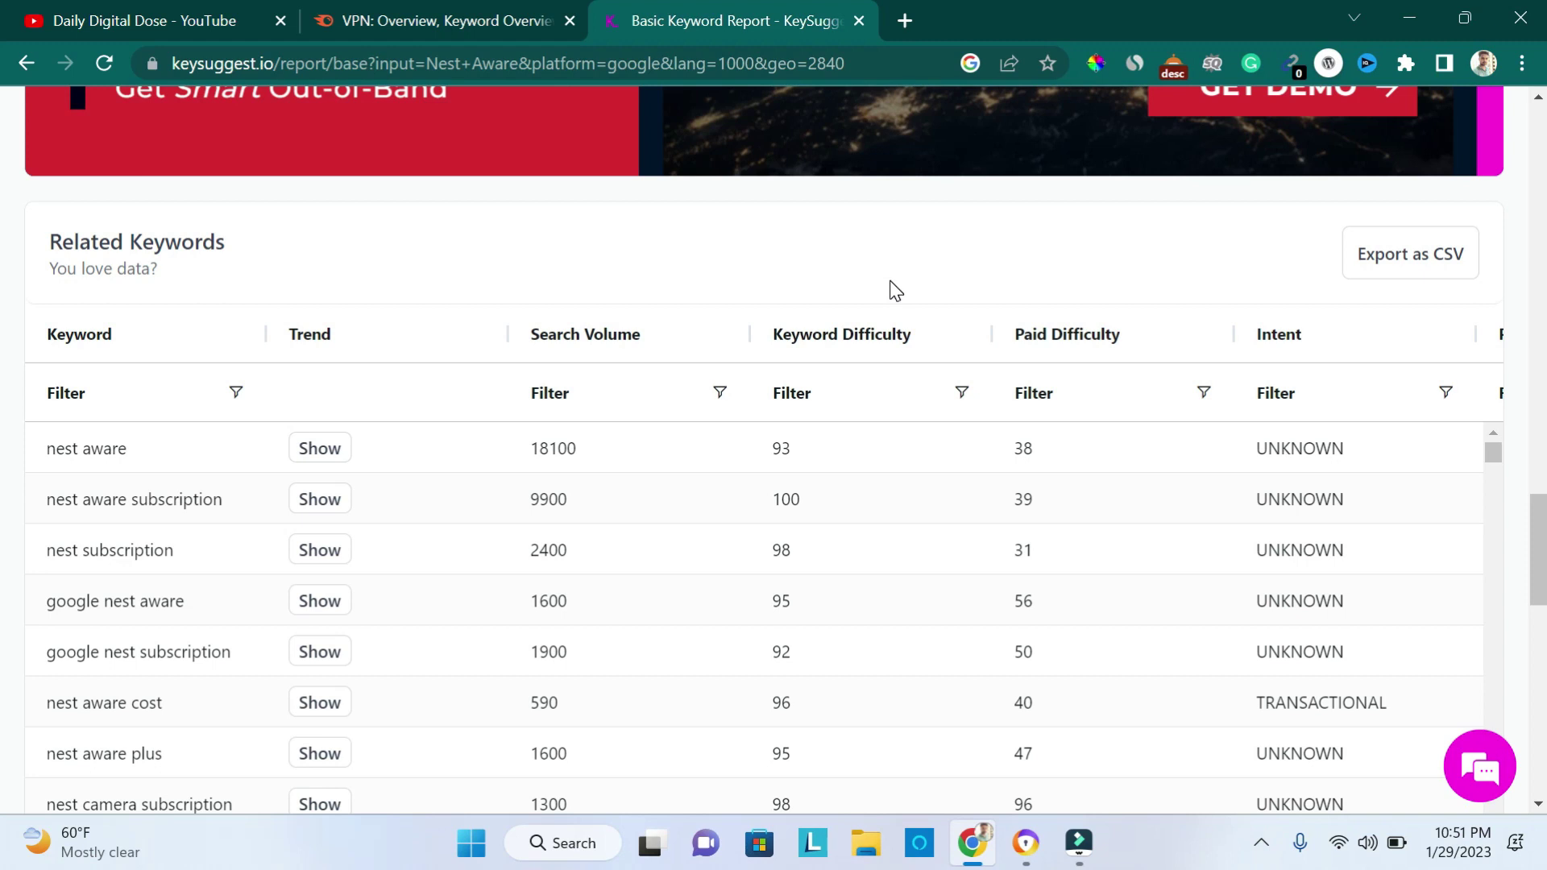
{"action": "left_click", "coordinate": [904, 20]}
{"action": "left_click", "coordinate": [761, 63]}
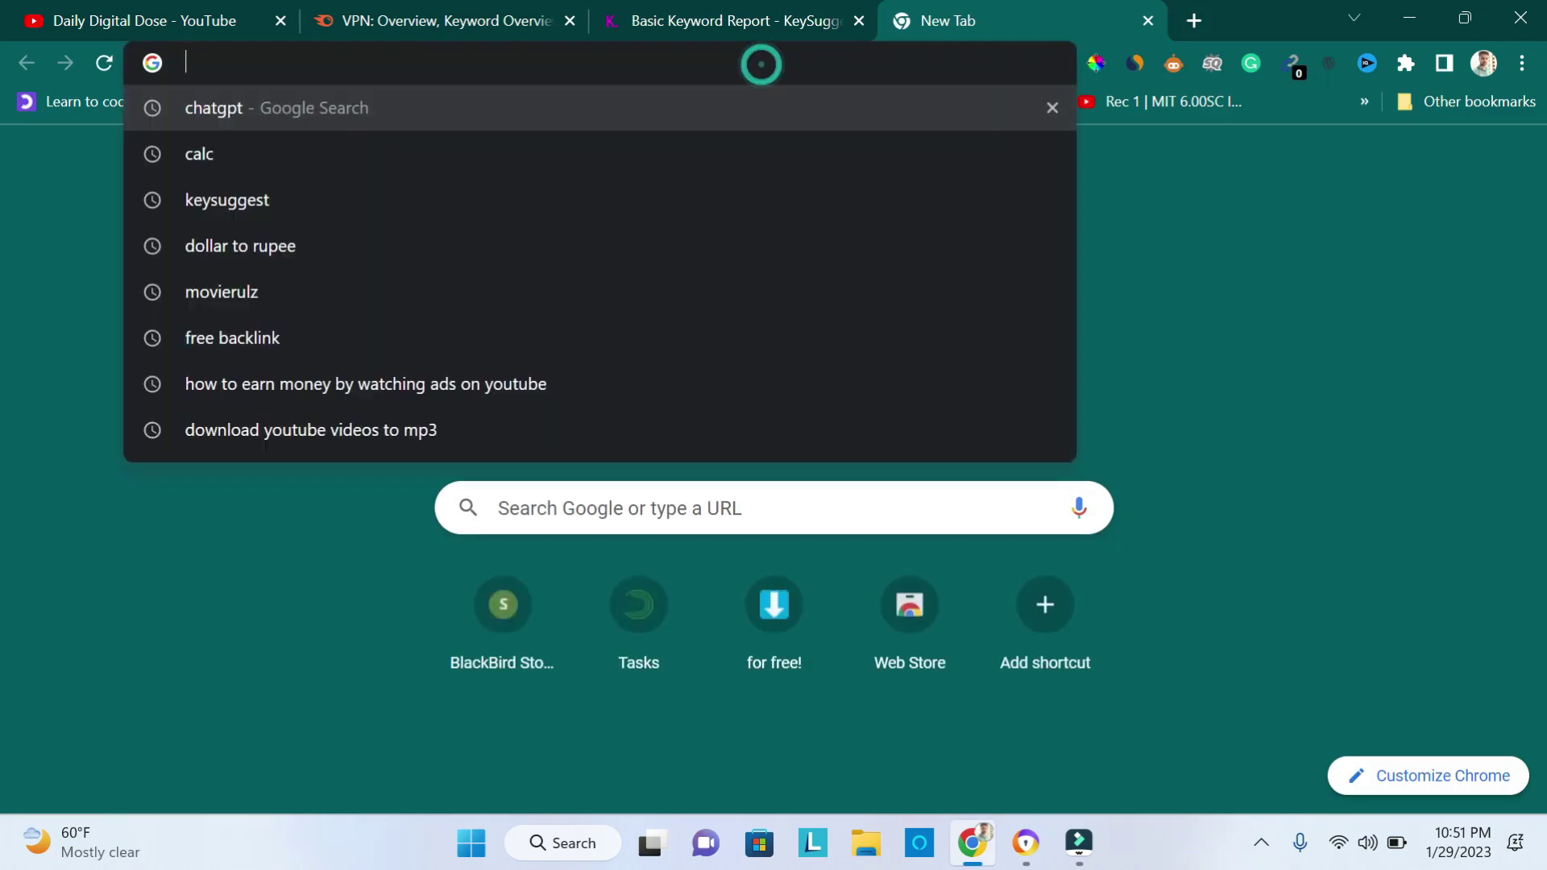
{"action": "type", "text": "quora.com"}
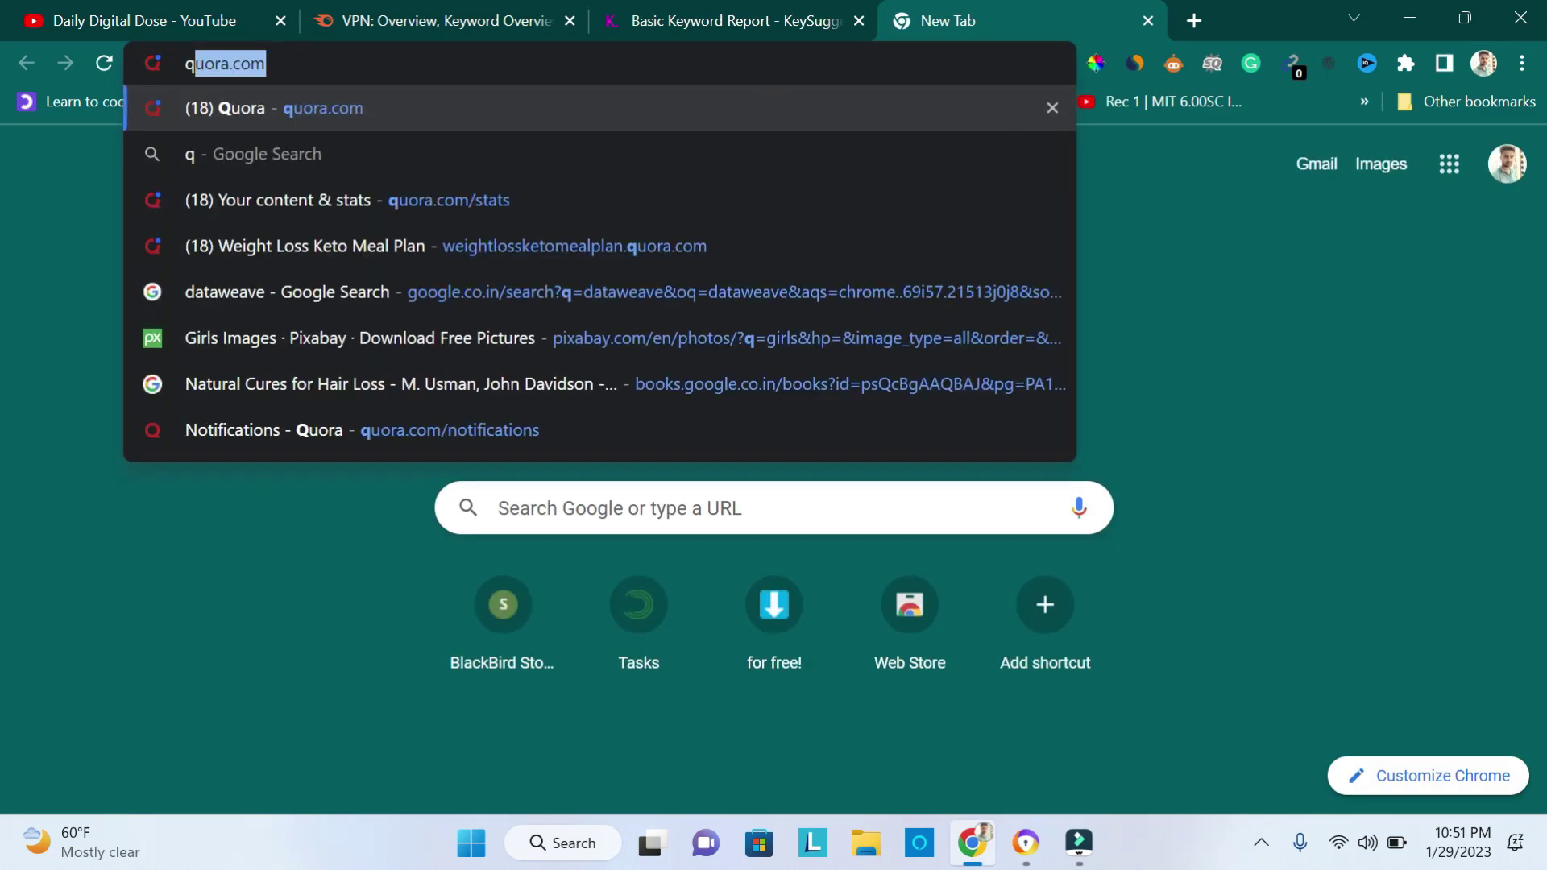
{"action": "key", "text": "Return"}
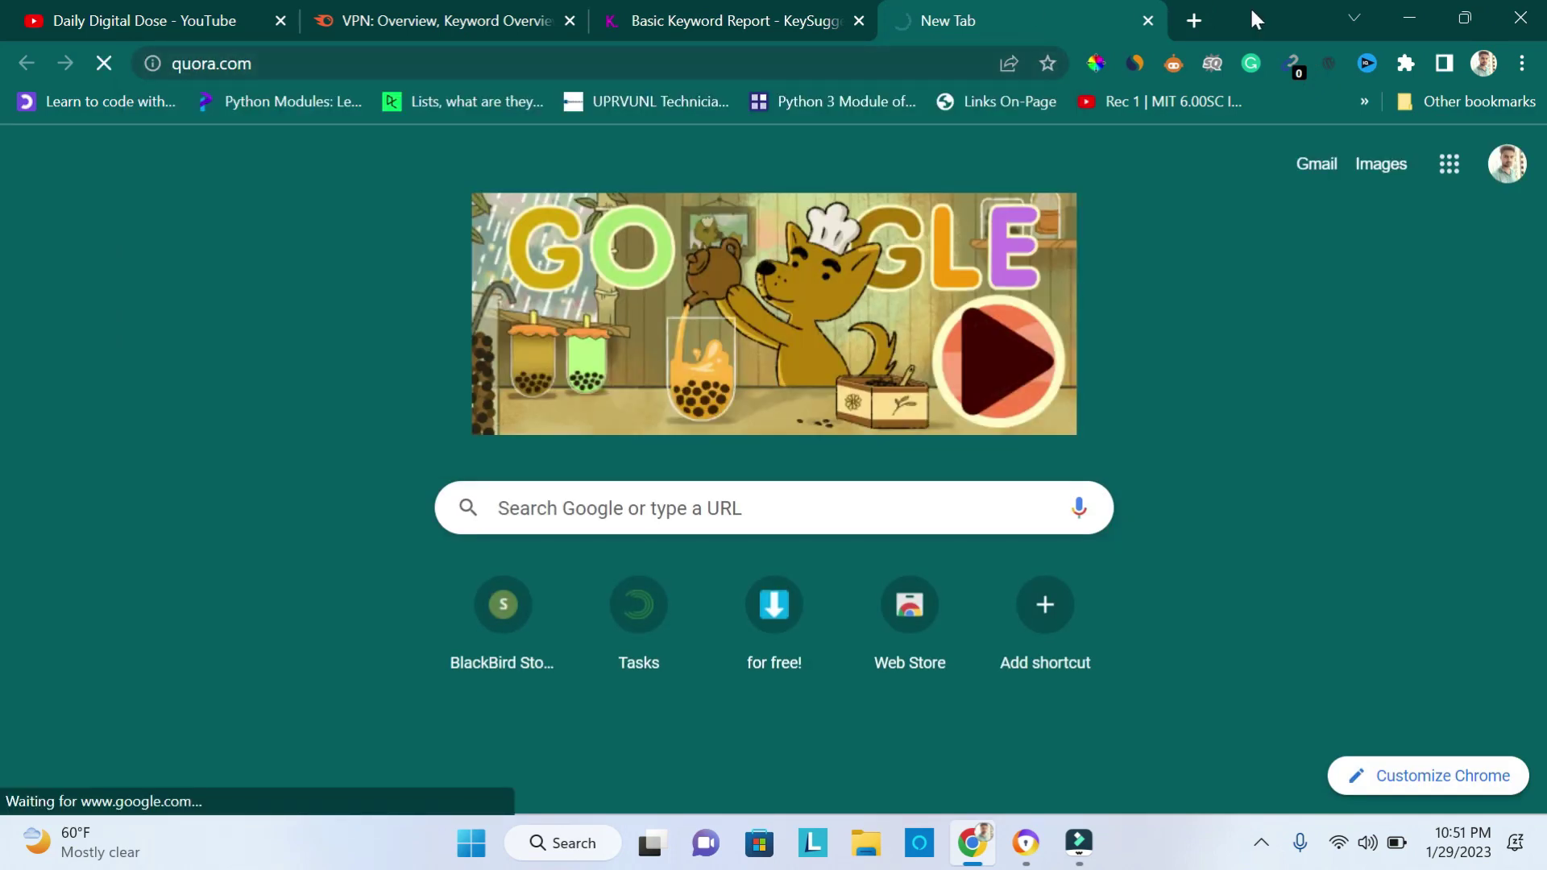
Search Google for "medium" in another new tab and open the Medium website.
{"action": "left_click", "coordinate": [1196, 21]}
{"action": "left_click", "coordinate": [957, 69]}
{"action": "type", "text": "medium"}
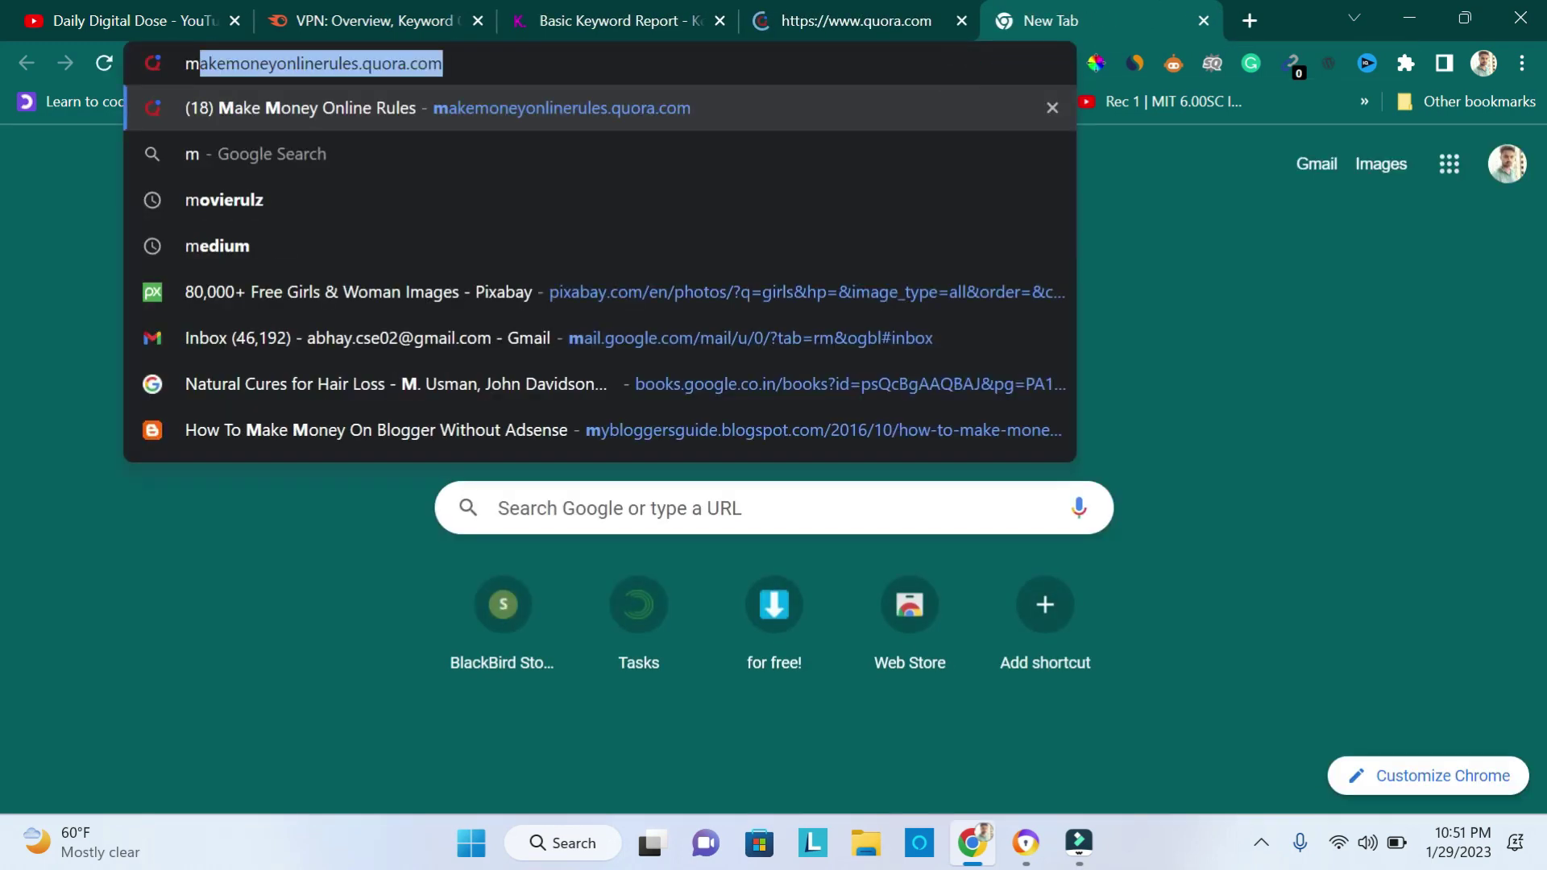
{"action": "key", "text": "Return"}
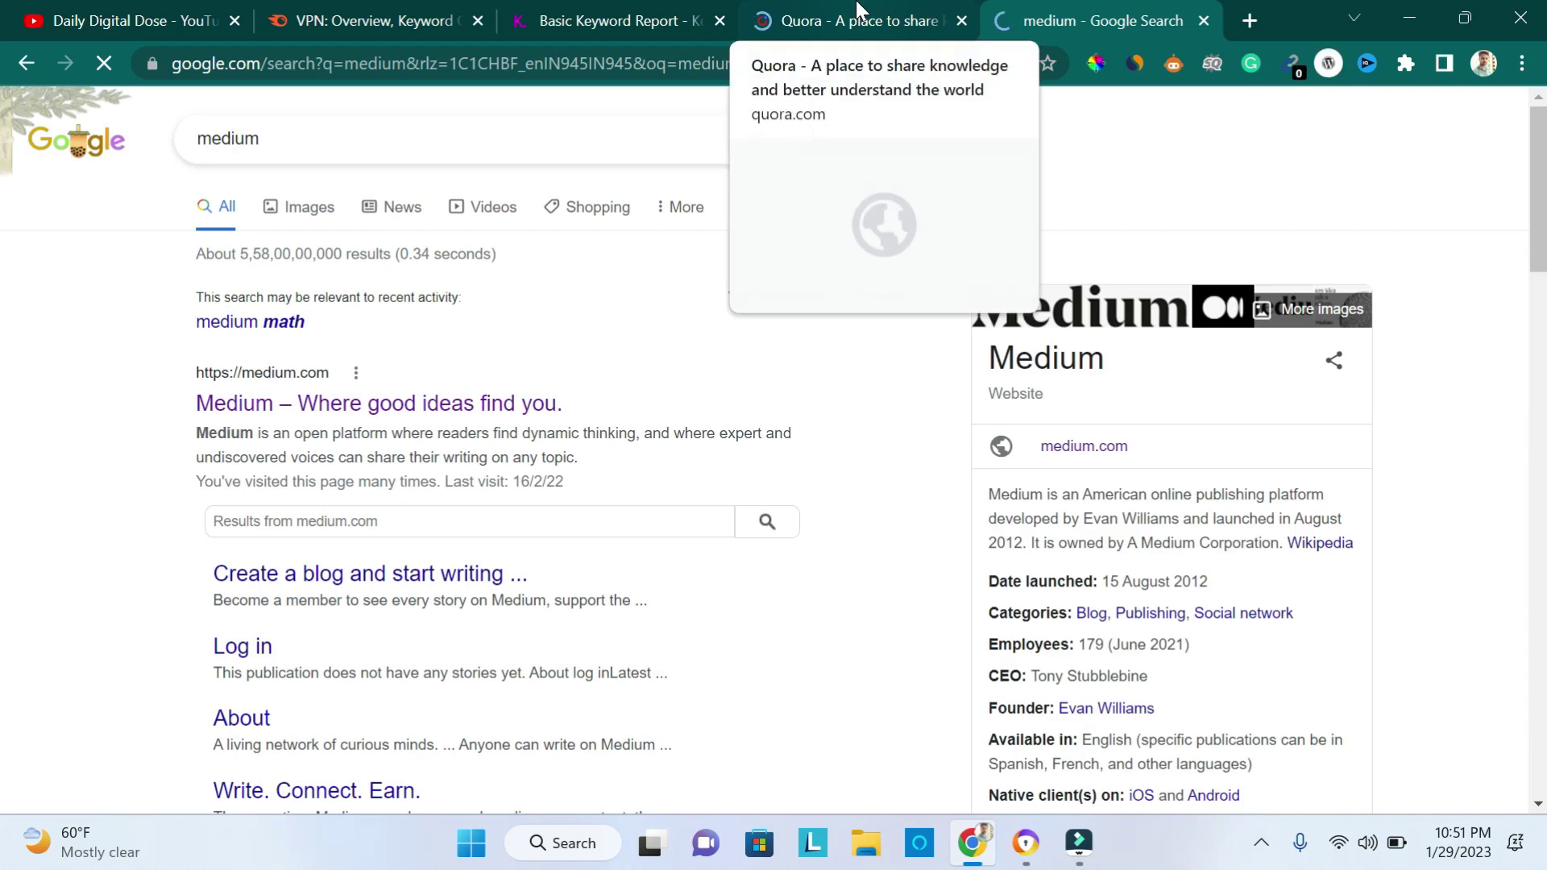
{"action": "left_click", "coordinate": [858, 10]}
{"action": "left_click", "coordinate": [1059, 8]}
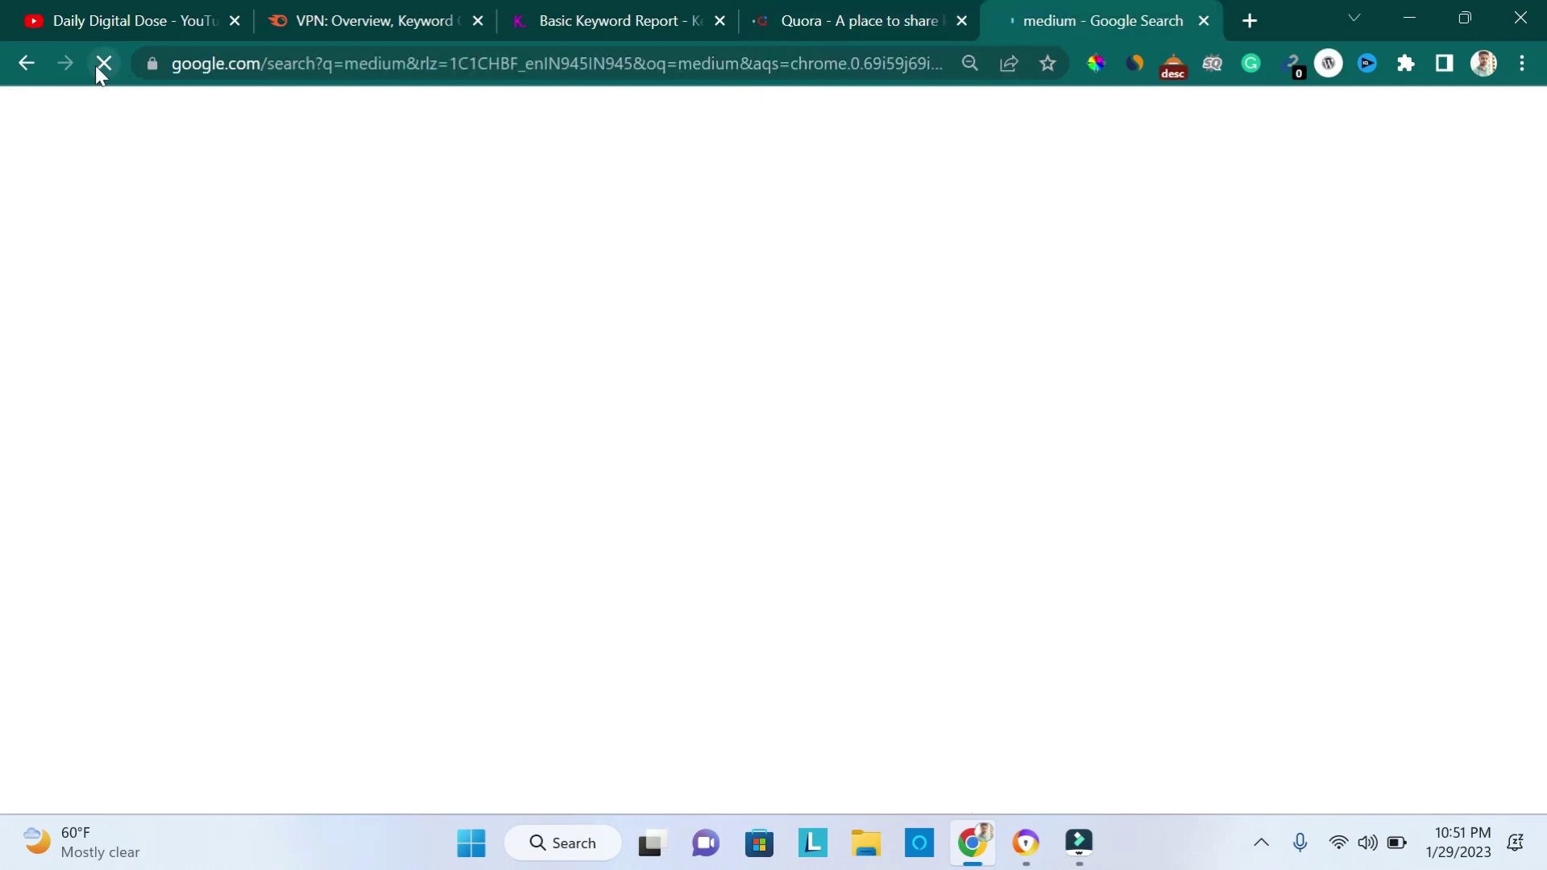
View the Quora home feed and its spaces, and bring up the Daily Digital Dose channel's videos on YouTube.
{"action": "left_click", "coordinate": [853, 11]}
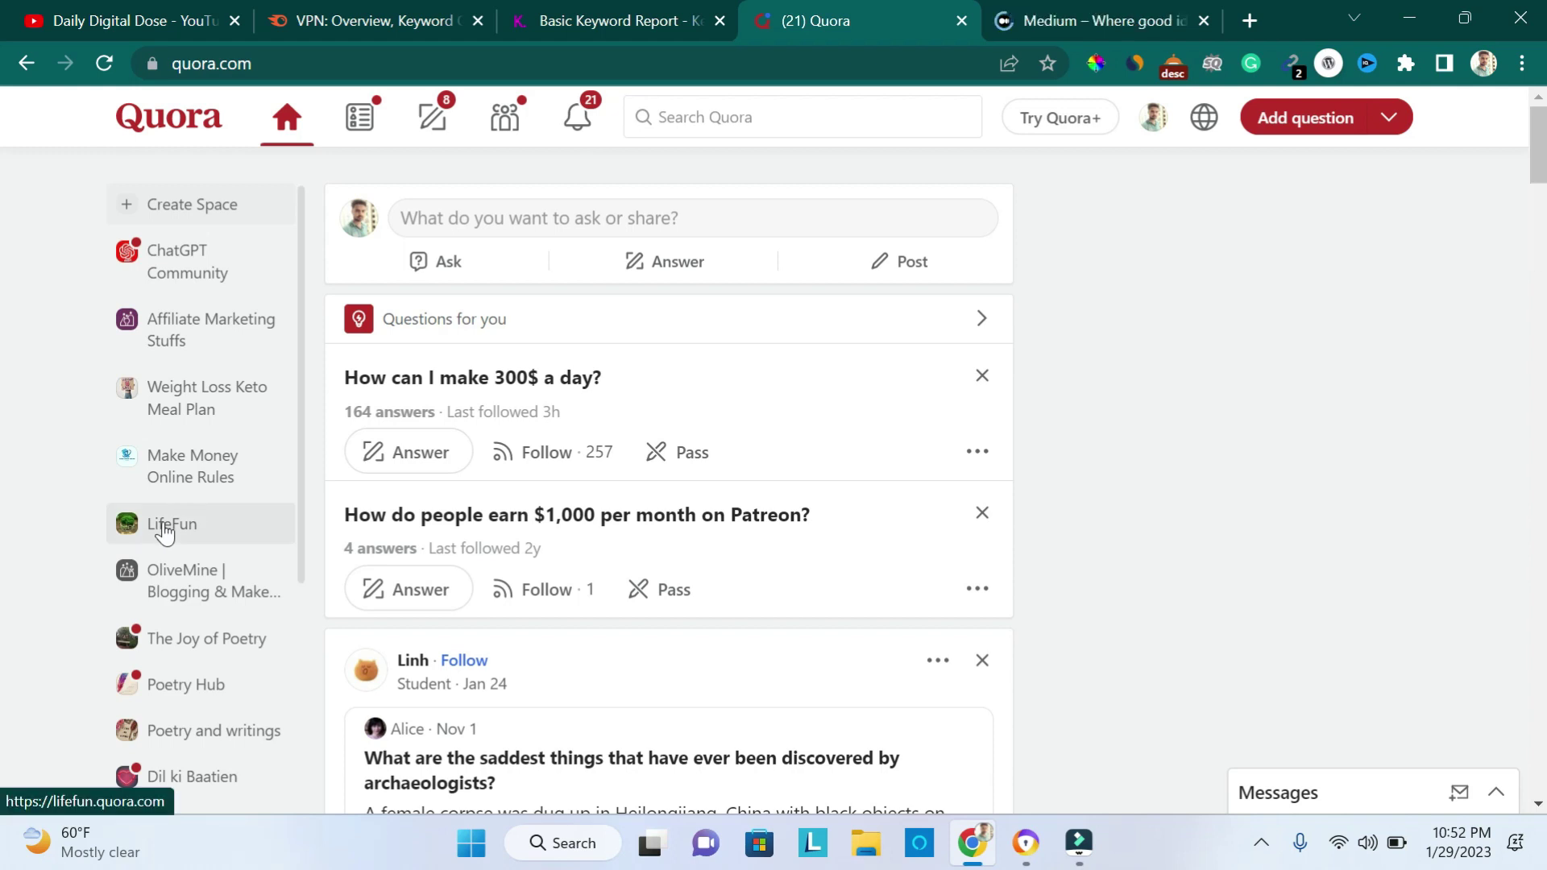
{"action": "left_click", "coordinate": [234, 354]}
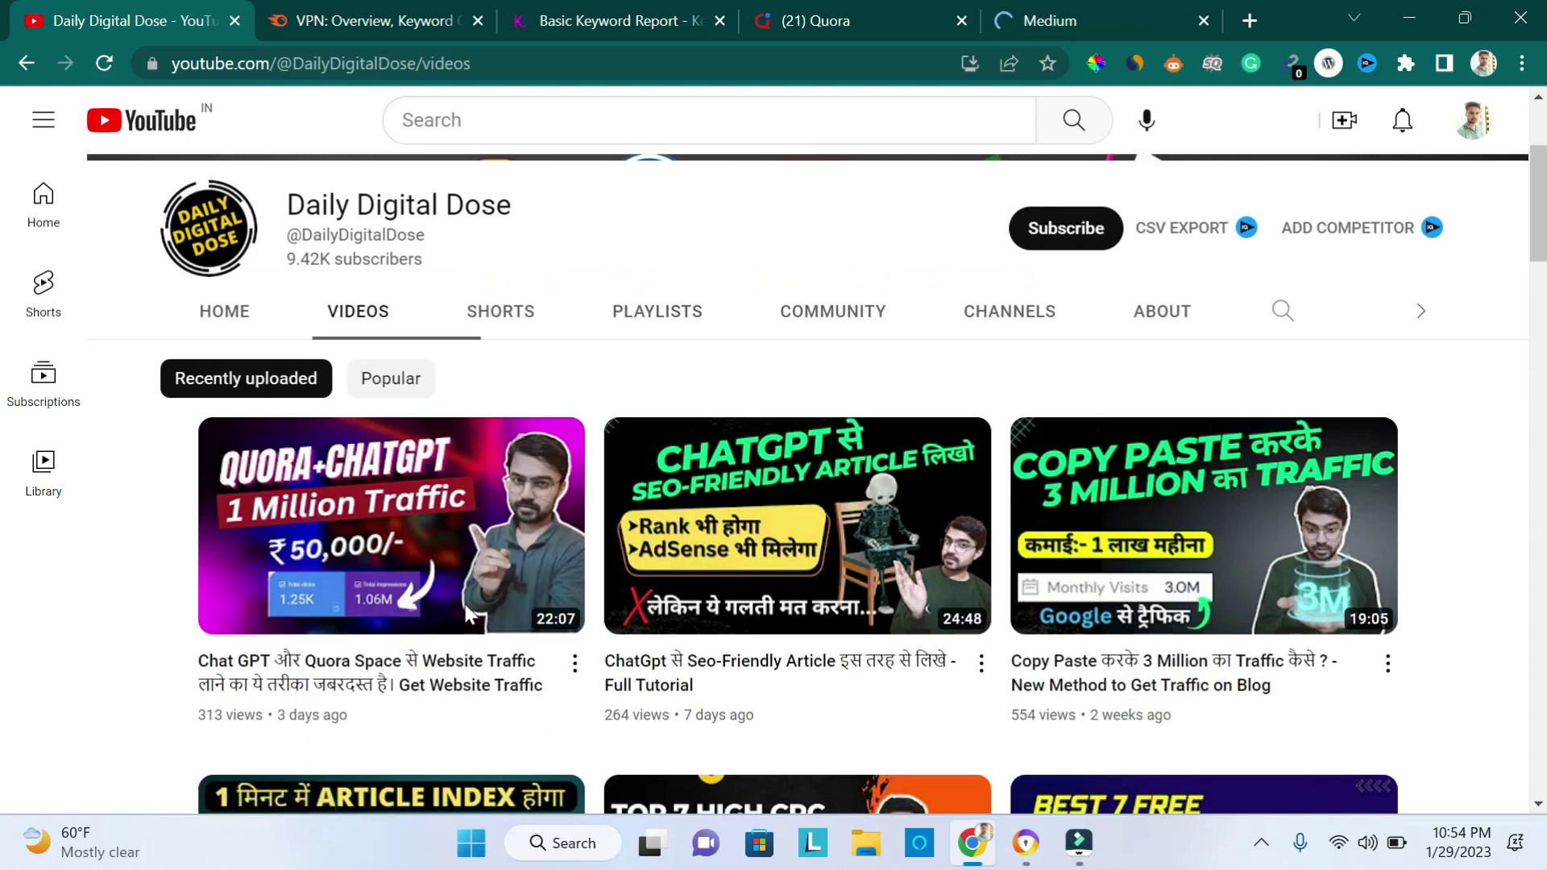
{"action": "mouse_move", "coordinate": [586, 435]}
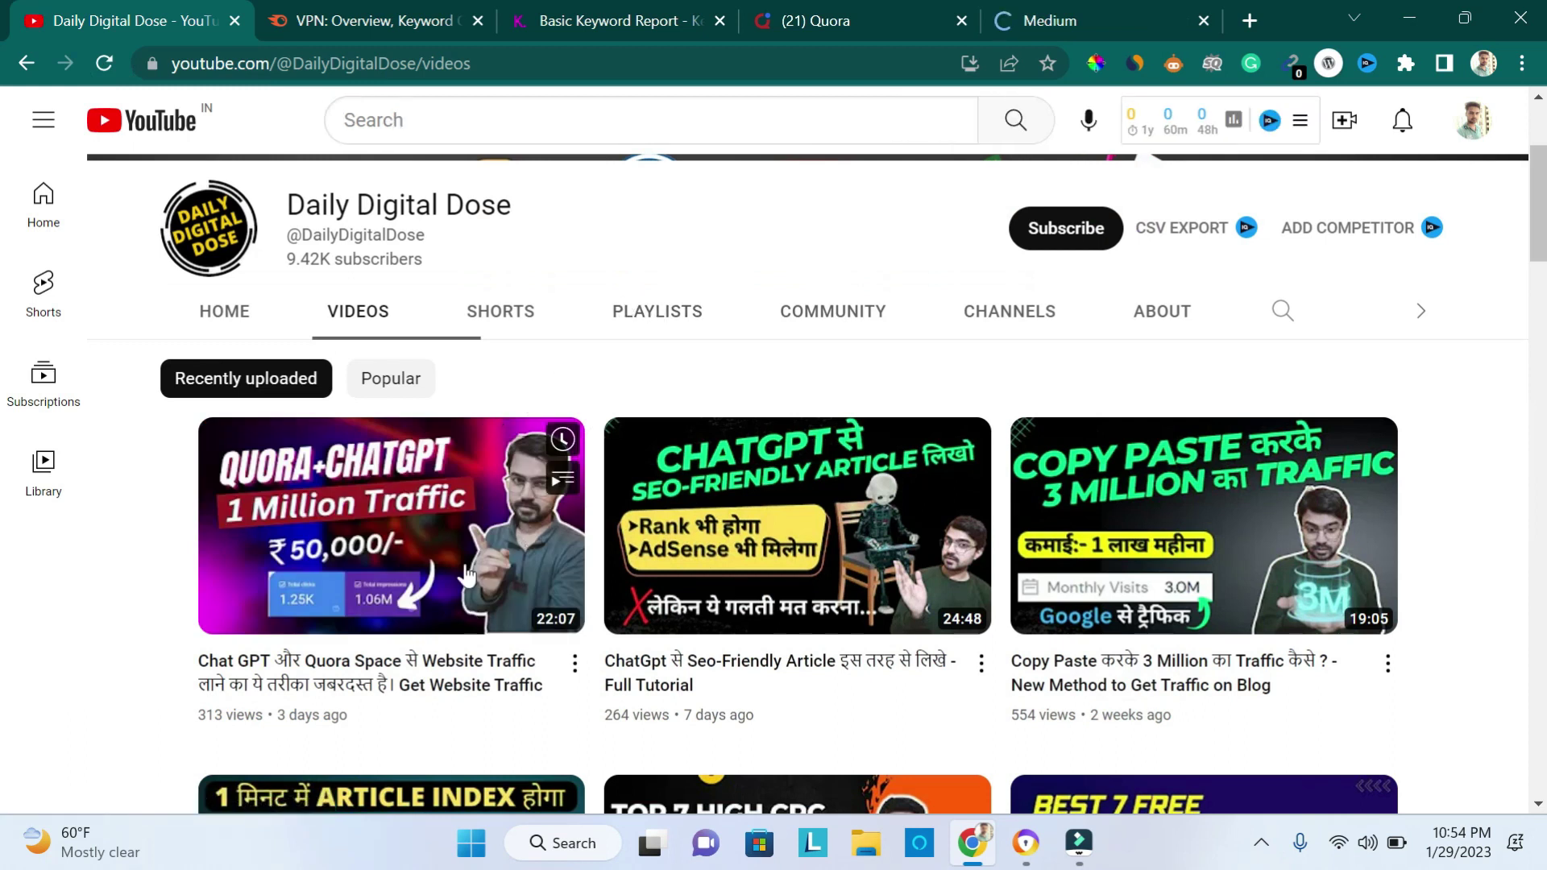
Search Quora for "nest aware" and filter the results to questions only.
{"action": "left_click", "coordinate": [830, 17]}
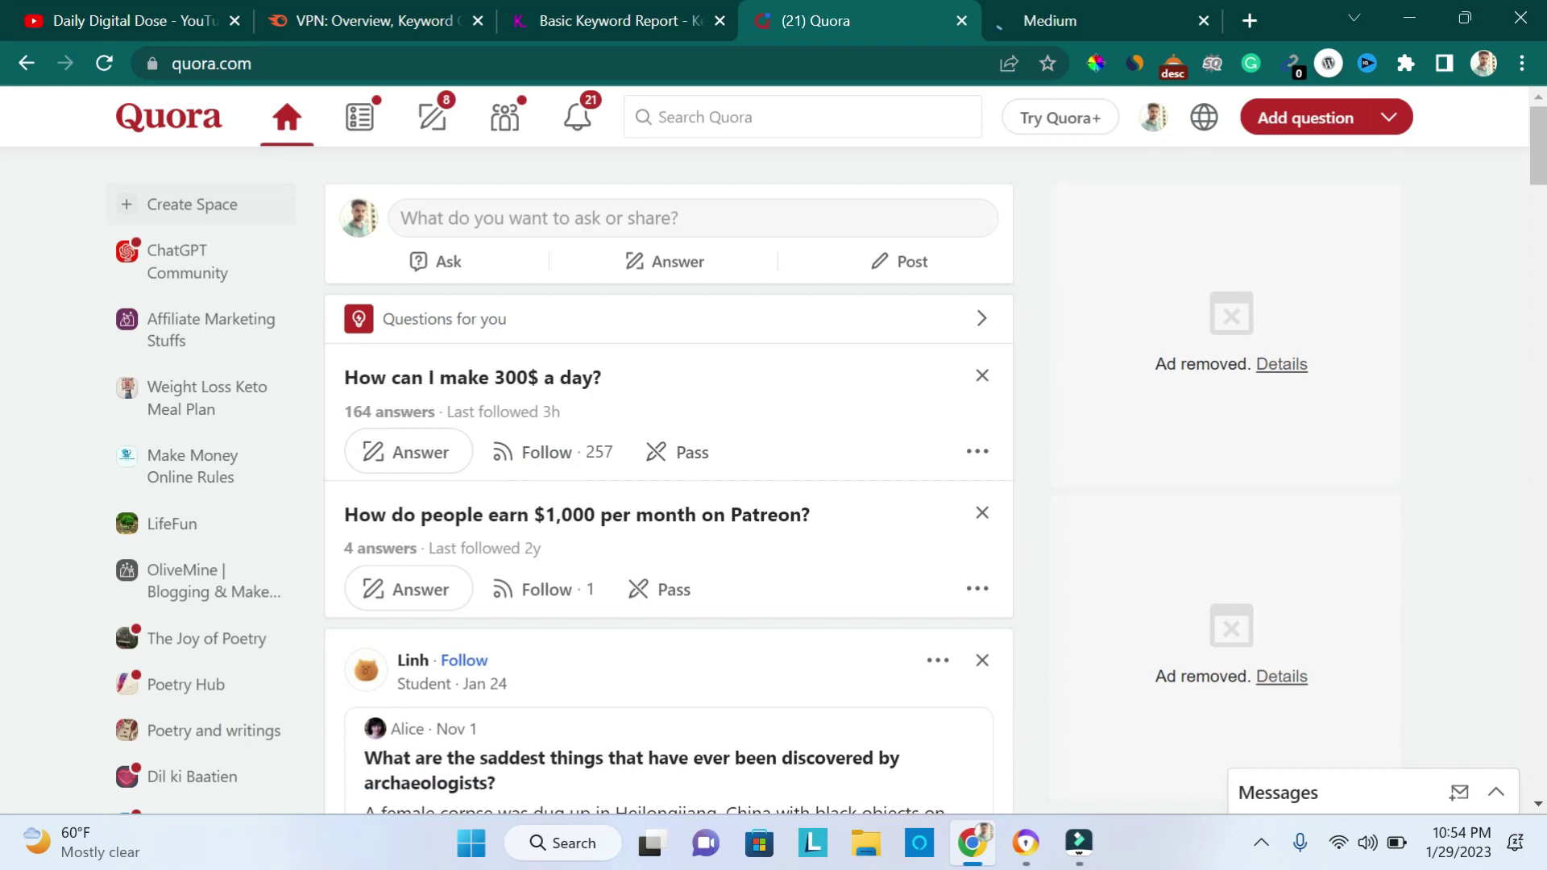
{"action": "left_click", "coordinate": [757, 117]}
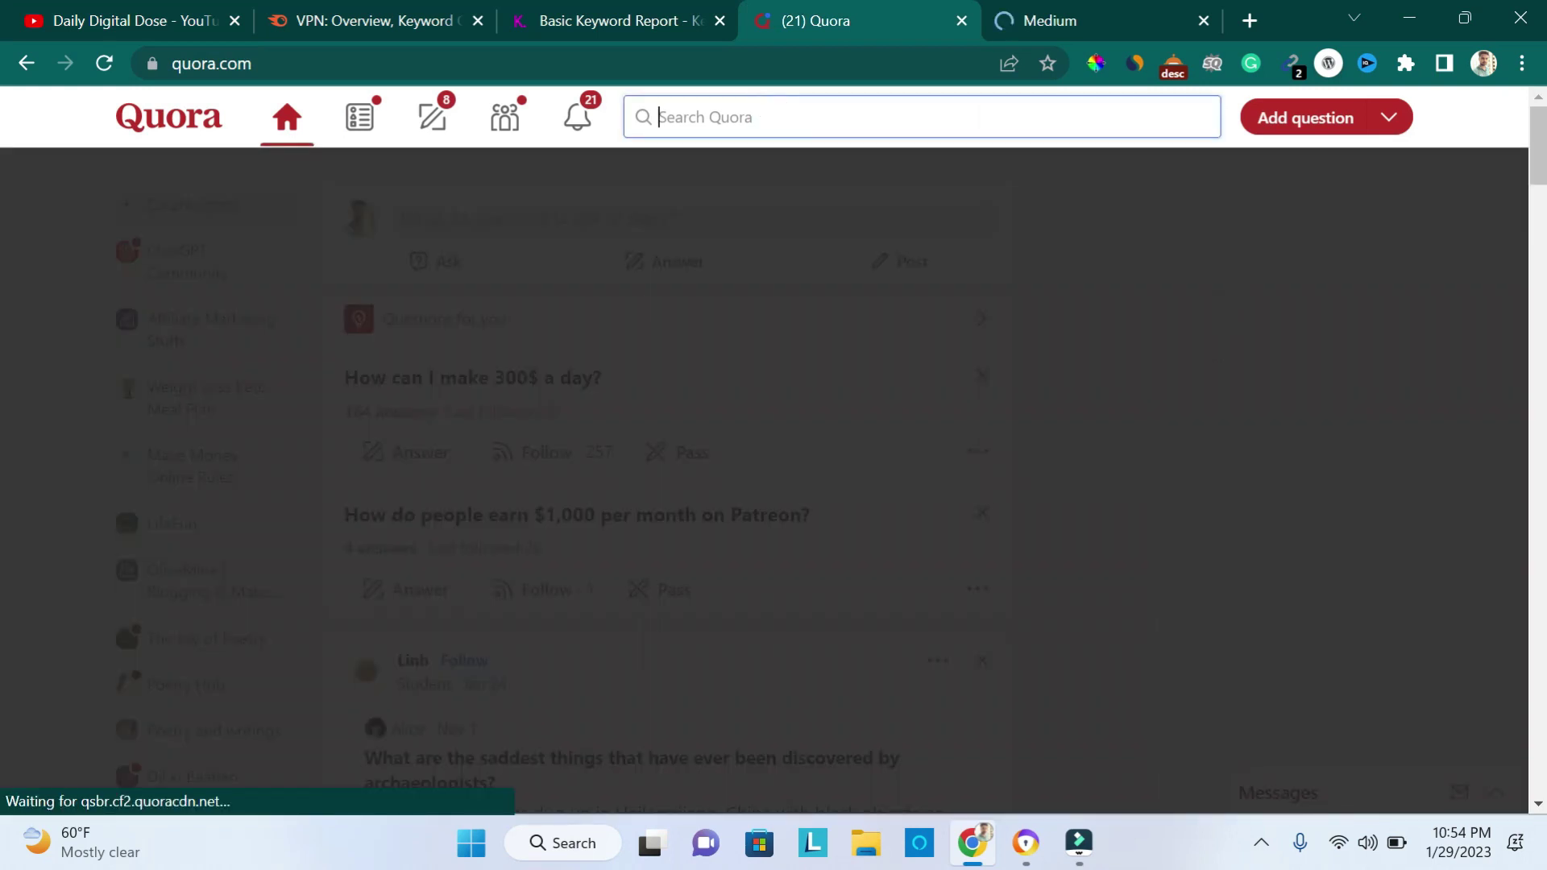
{"action": "type", "text": "nest a"}
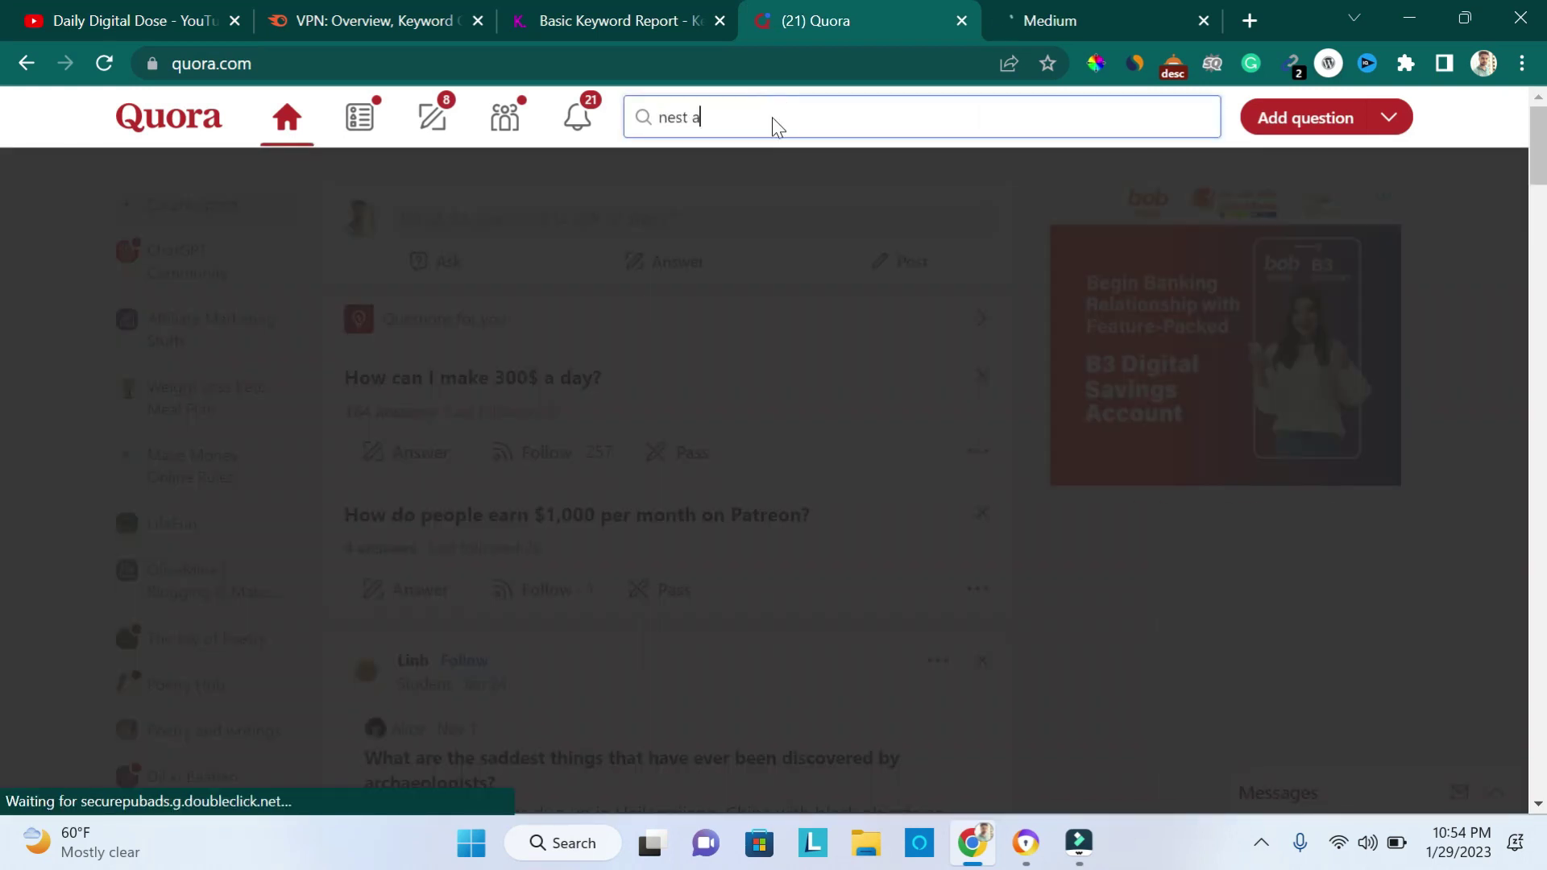
{"action": "type", "text": "ware"}
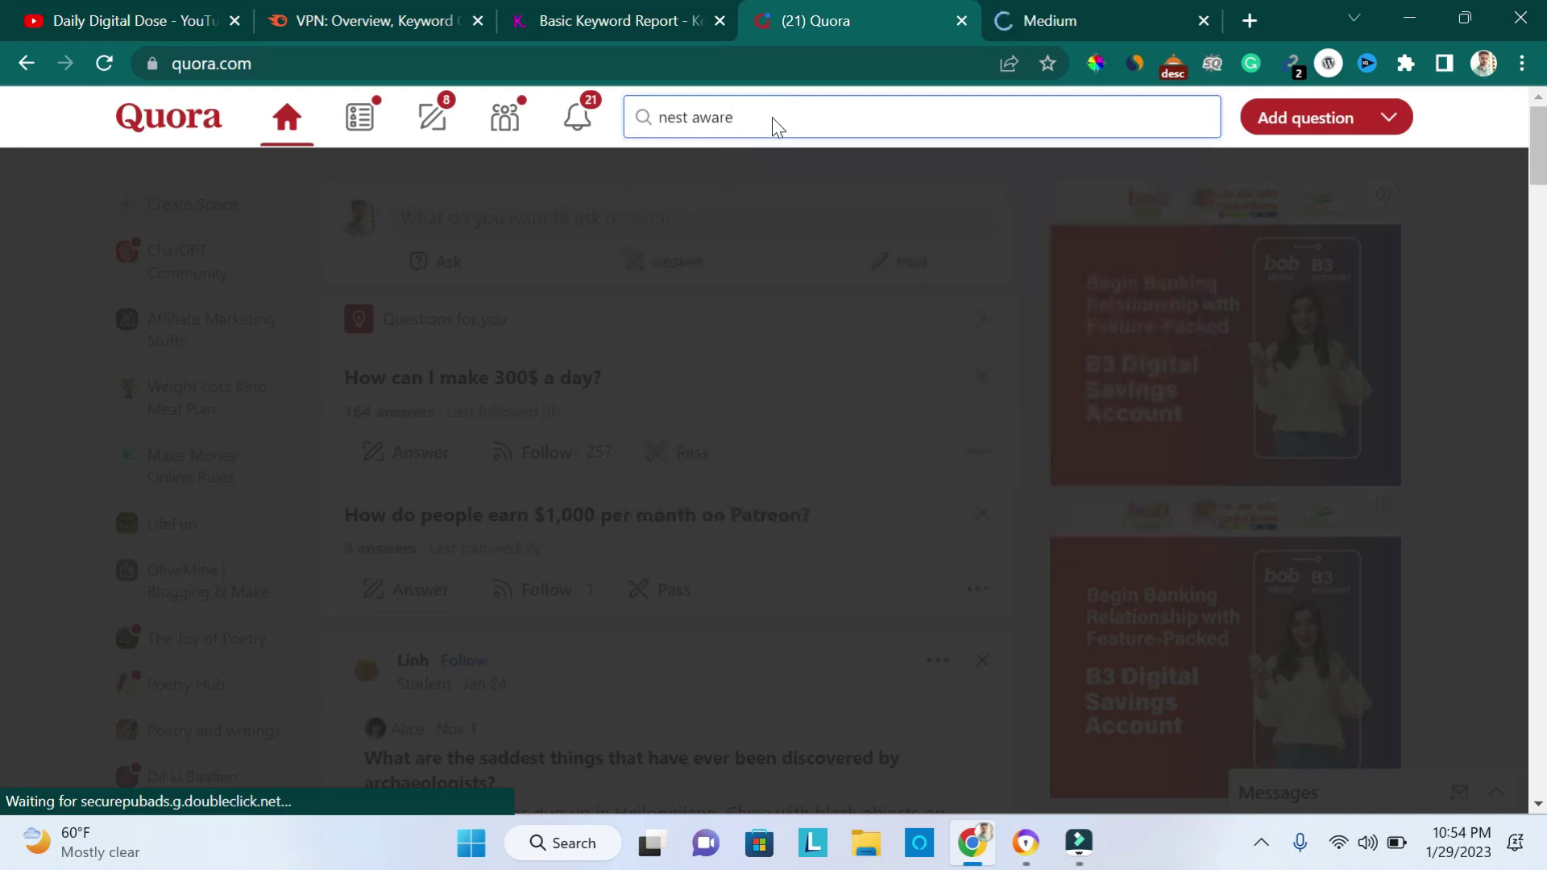
{"action": "key", "text": "Return"}
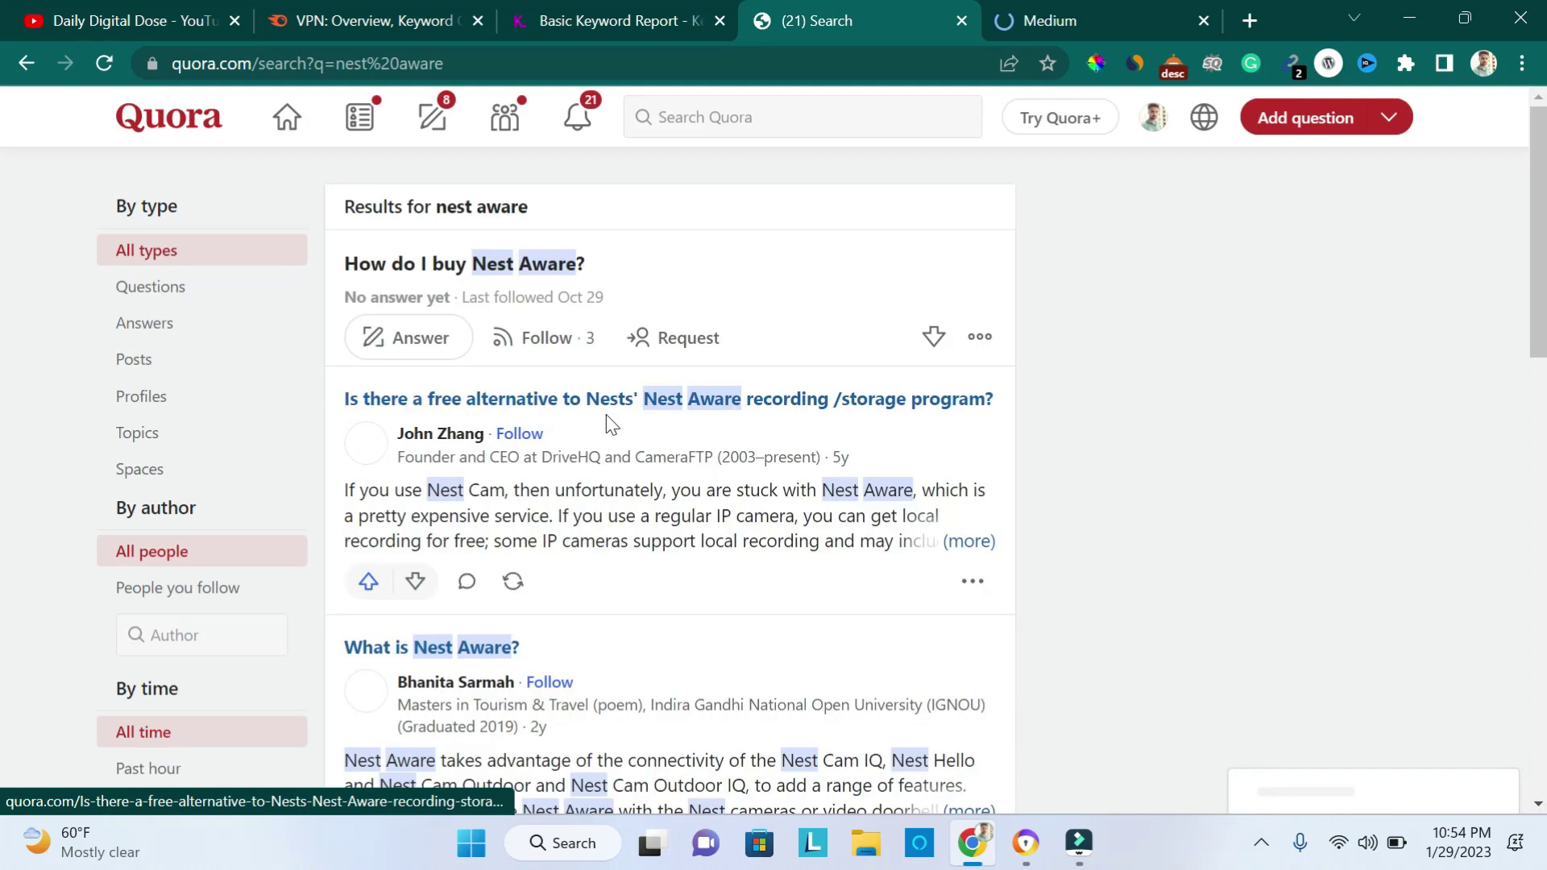
{"action": "left_click", "coordinate": [161, 290]}
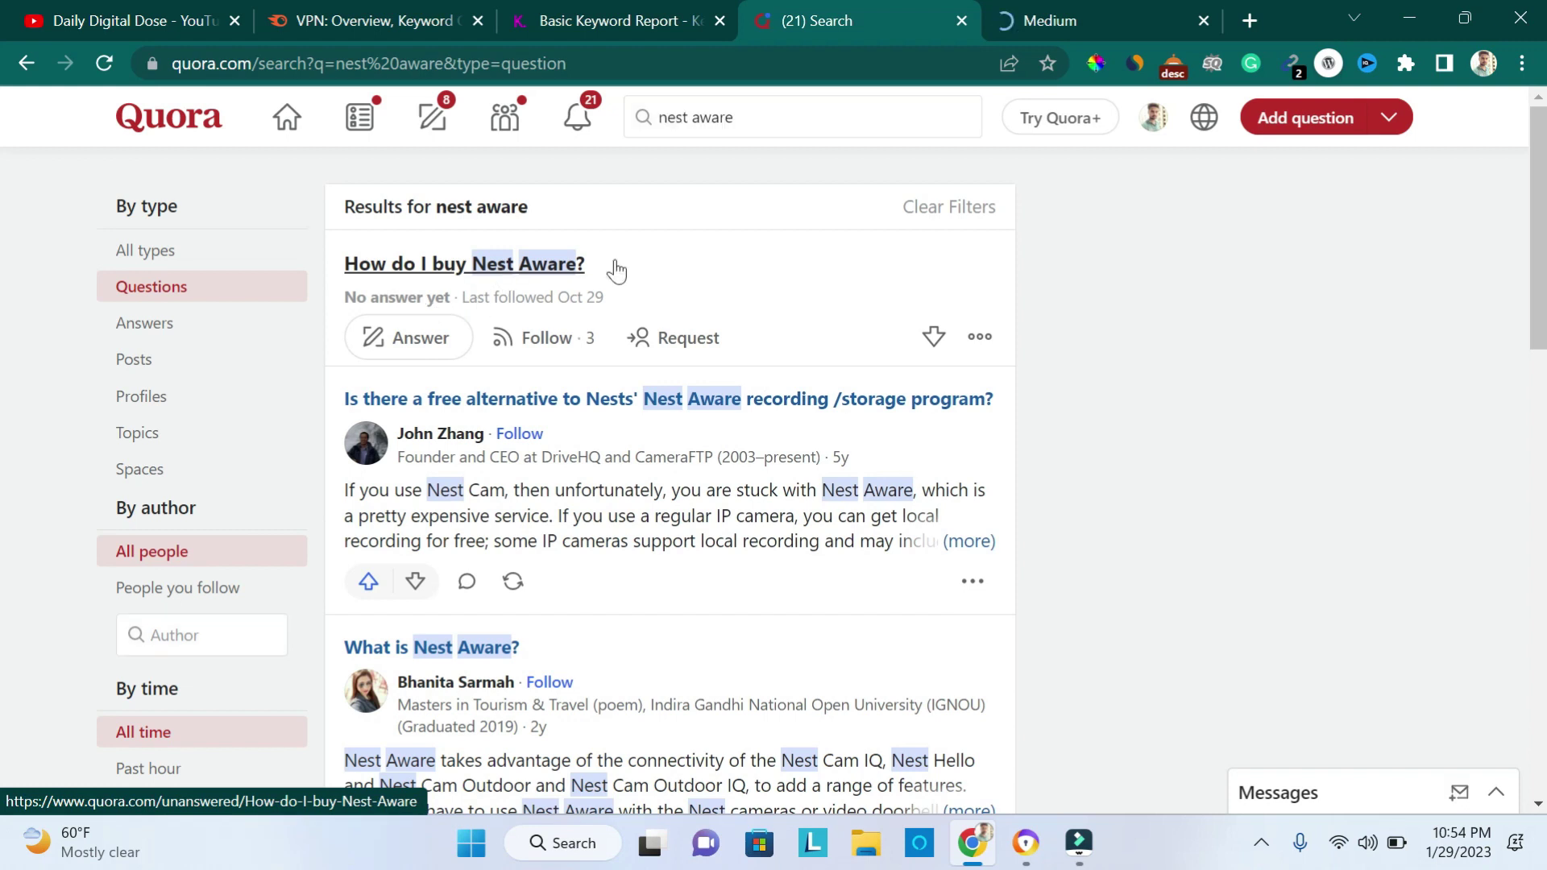
Look through the Nest Aware questions on Quora, noting which ones have no answer yet.
{"action": "scroll", "coordinate": [709, 540], "scroll_direction": "down", "scroll_amount": 7}
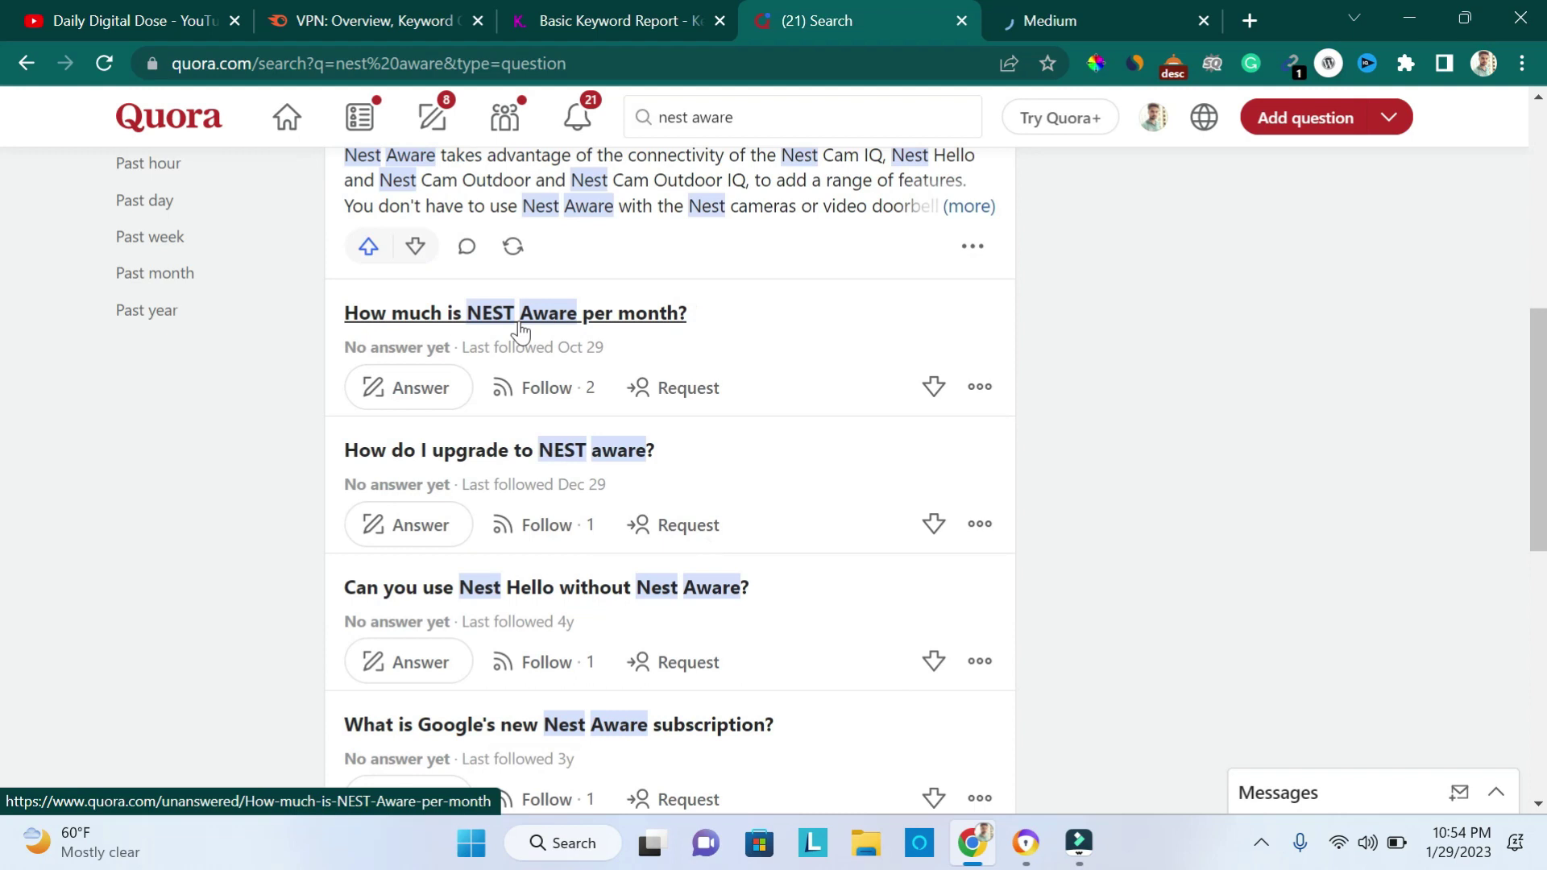
{"action": "scroll", "coordinate": [552, 480], "scroll_direction": "down", "scroll_amount": 6}
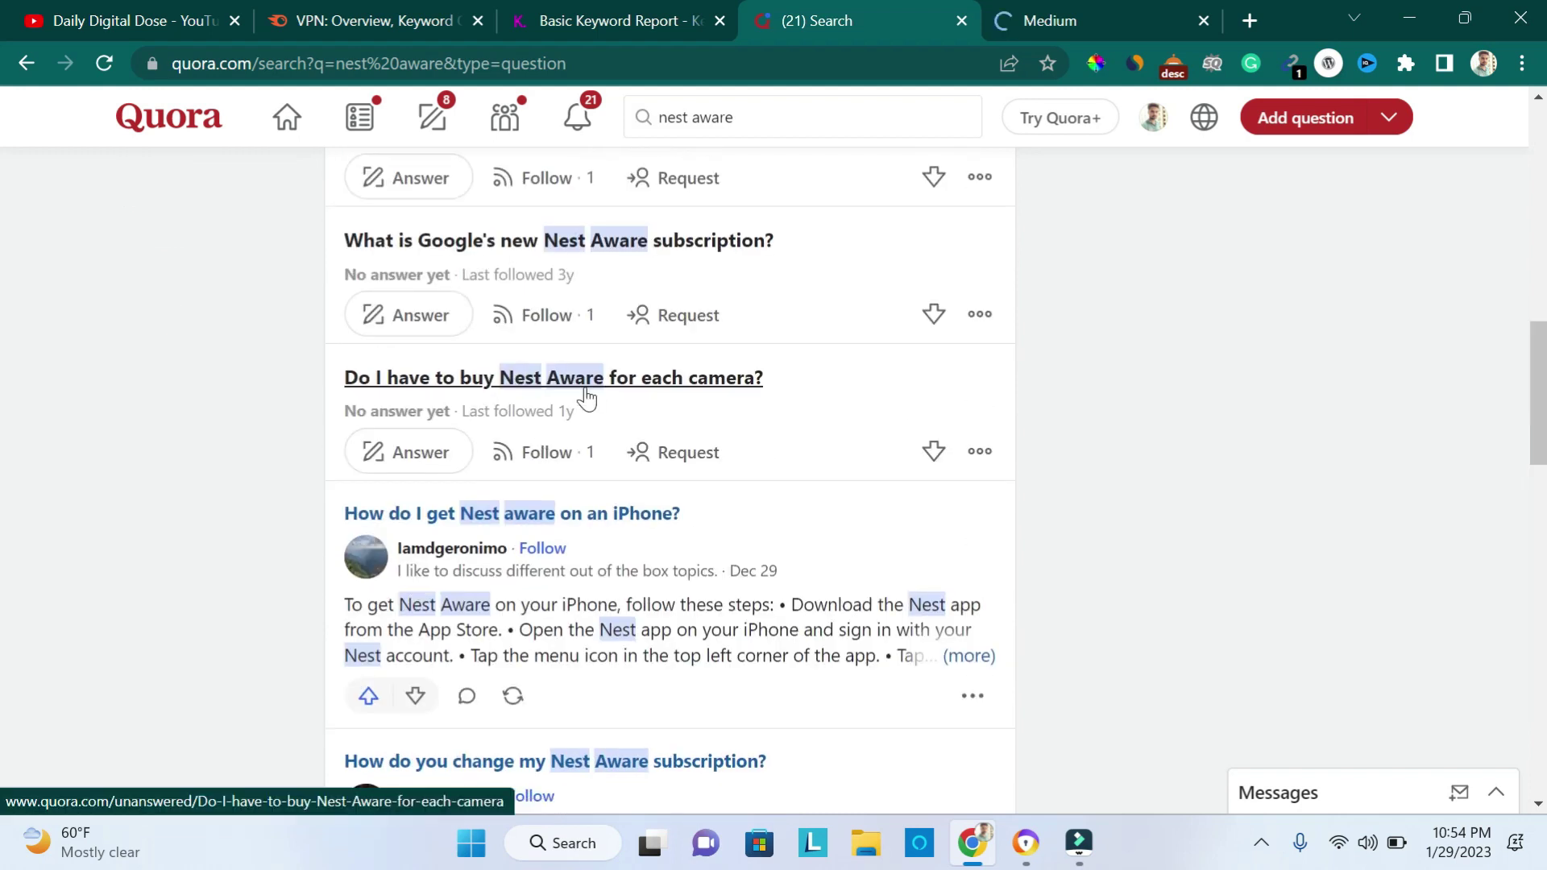
{"action": "scroll", "coordinate": [564, 452], "scroll_direction": "down", "scroll_amount": 6}
{"action": "scroll", "coordinate": [645, 582], "scroll_direction": "down", "scroll_amount": 5}
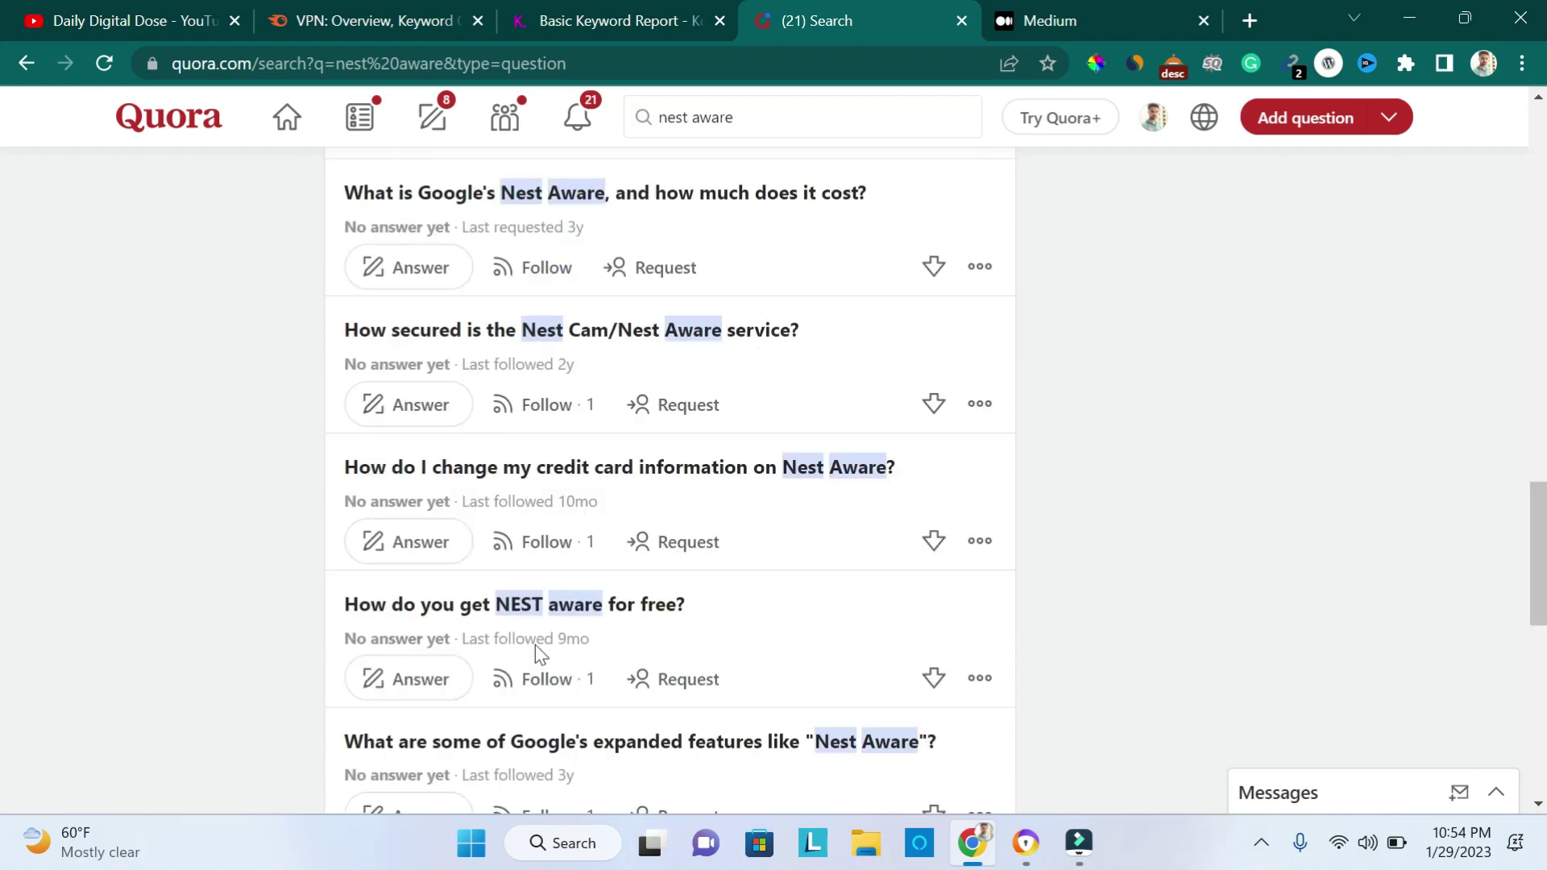
{"action": "scroll", "coordinate": [708, 616], "scroll_direction": "down", "scroll_amount": 3}
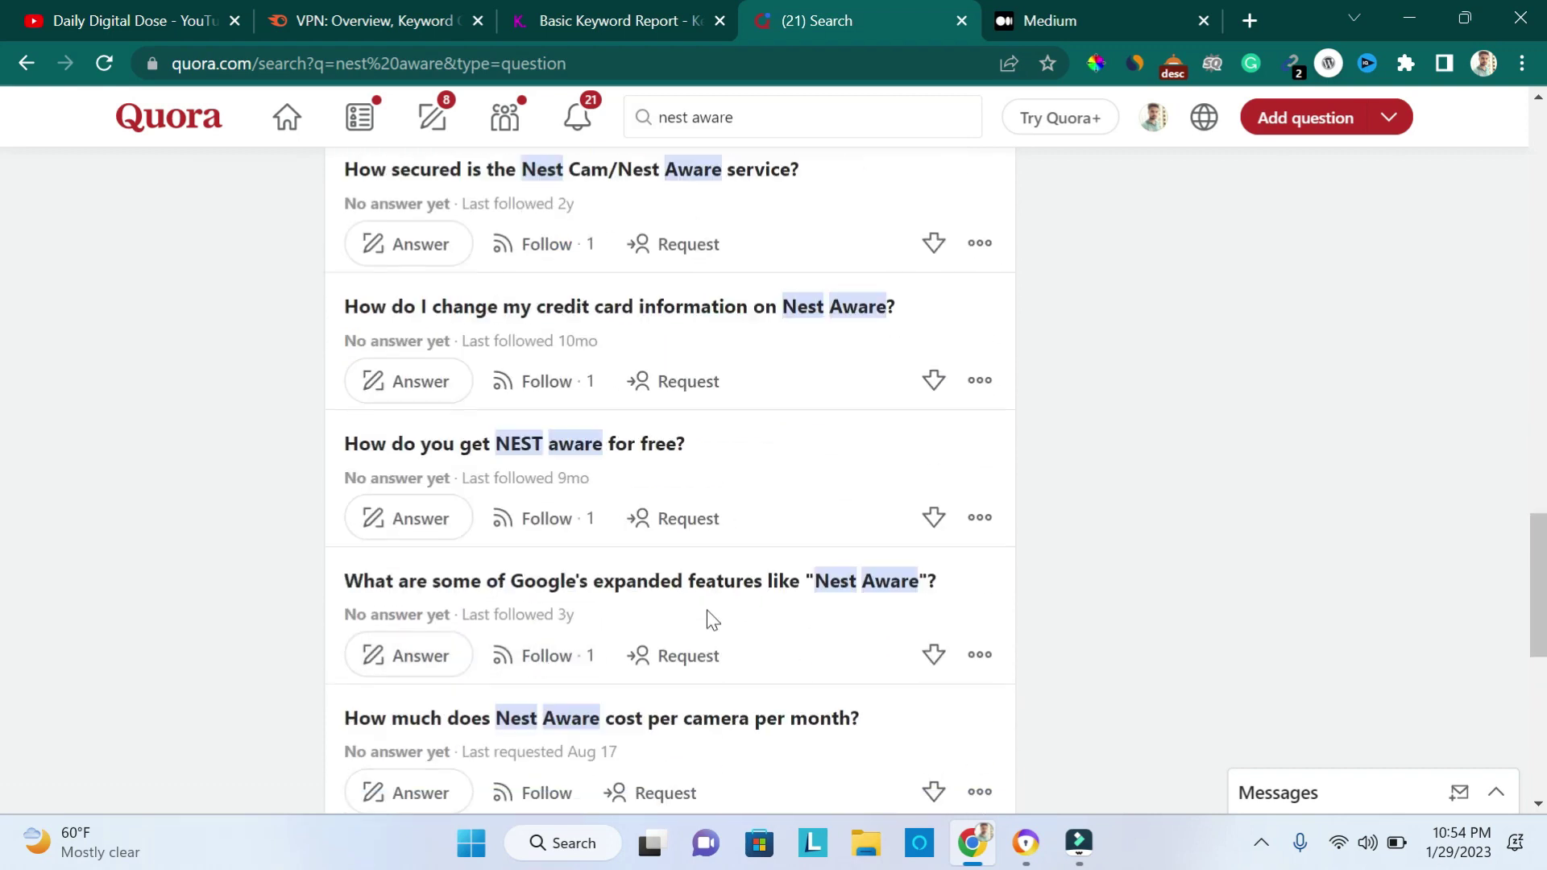
{"action": "scroll", "coordinate": [708, 616], "scroll_direction": "down", "scroll_amount": 5}
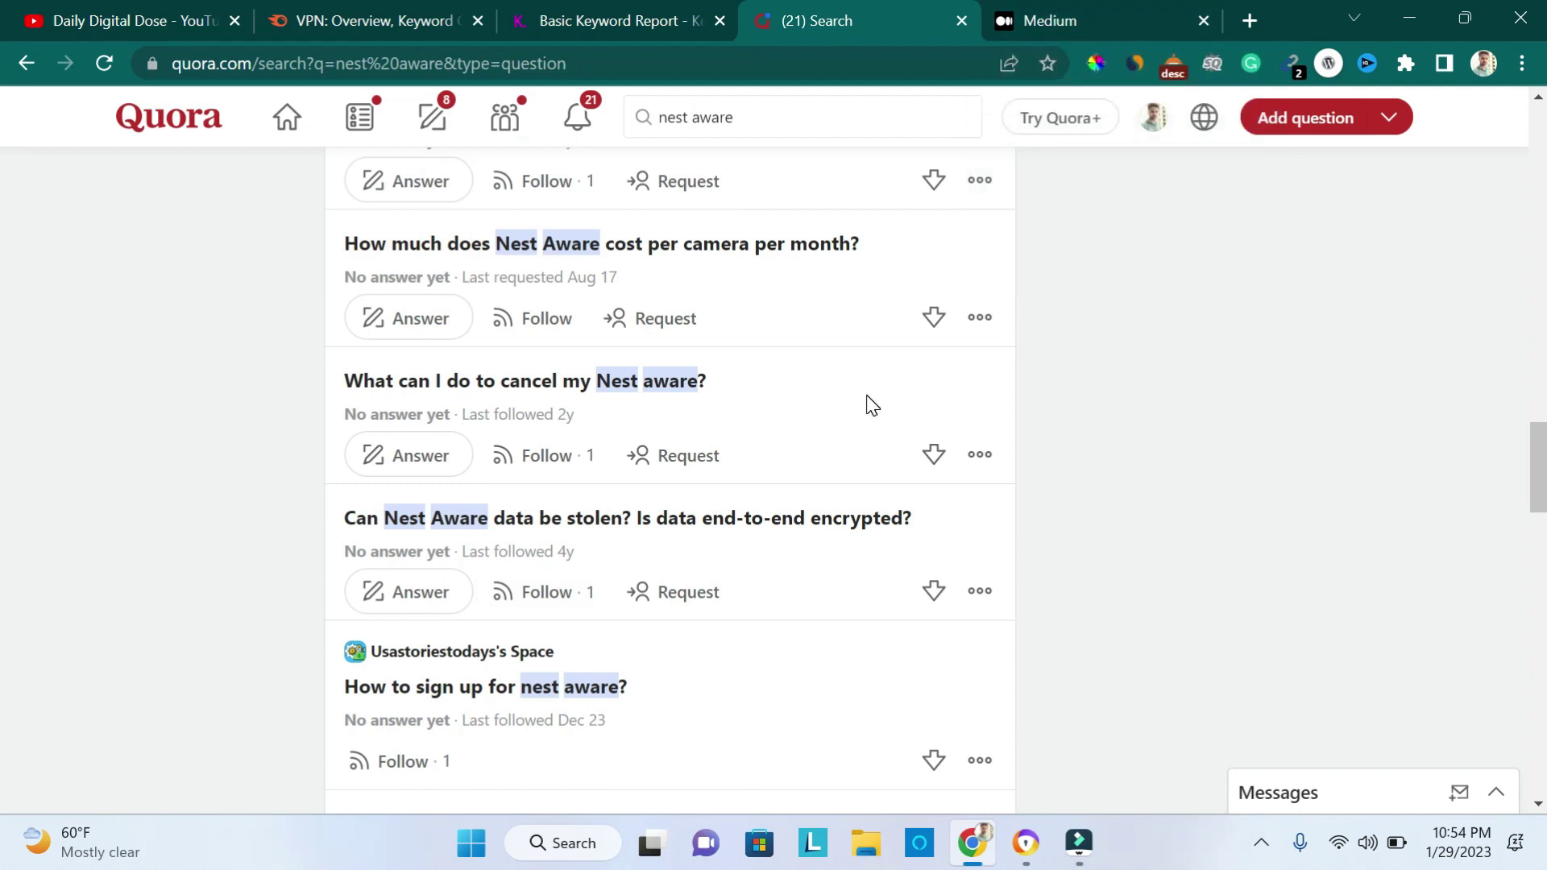
Bring up the Medium home feed and examine the site's monthly visits and top countries in Similarweb.
{"action": "left_click", "coordinate": [1051, 8]}
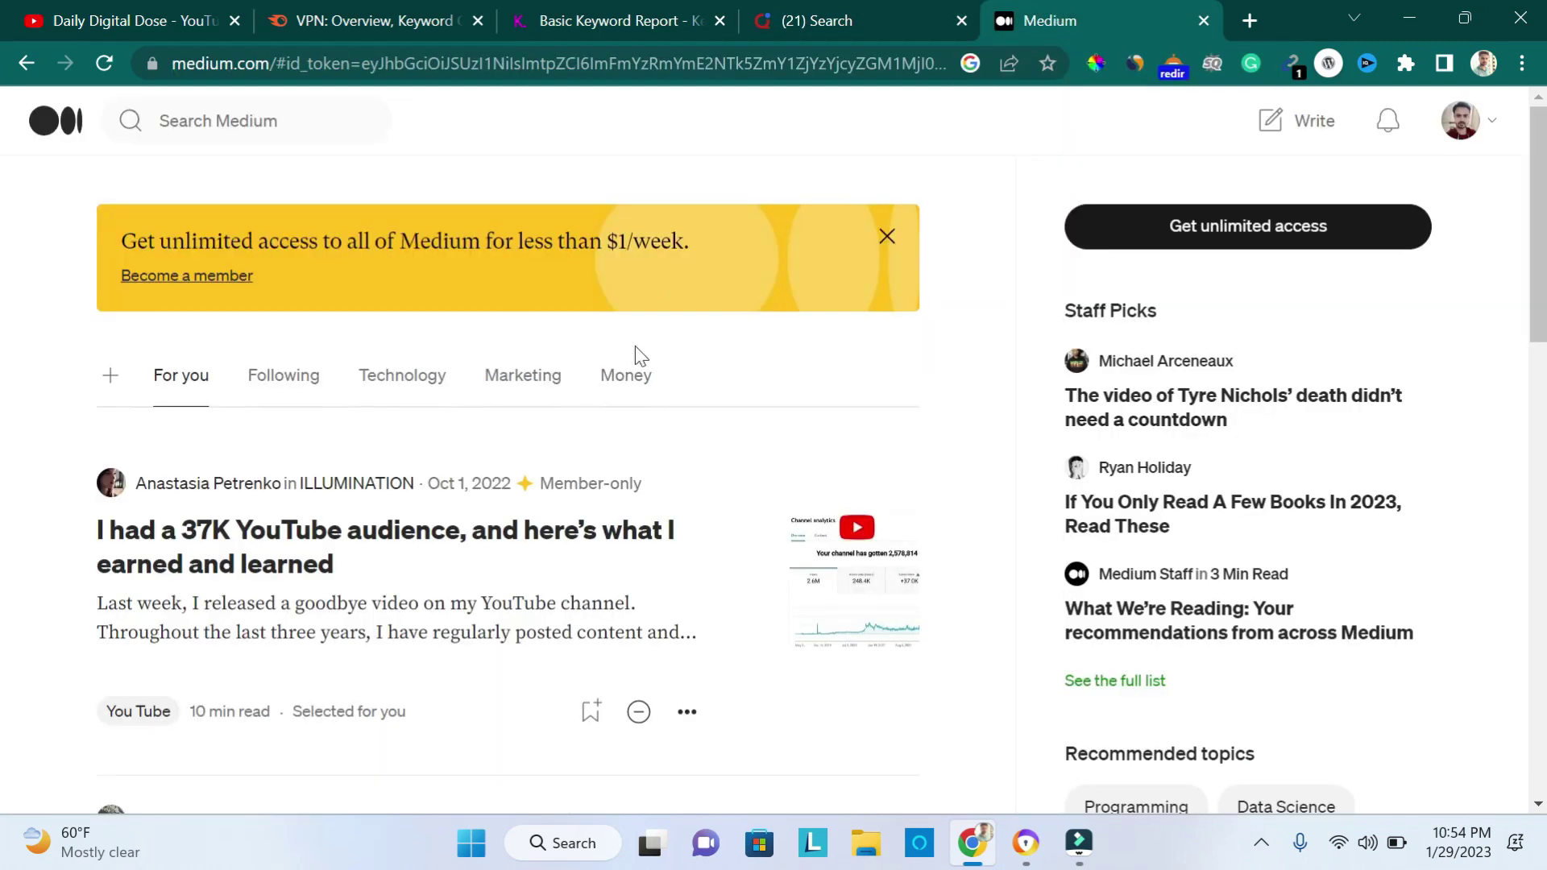
{"action": "scroll", "coordinate": [1006, 382], "scroll_direction": "down", "scroll_amount": 5}
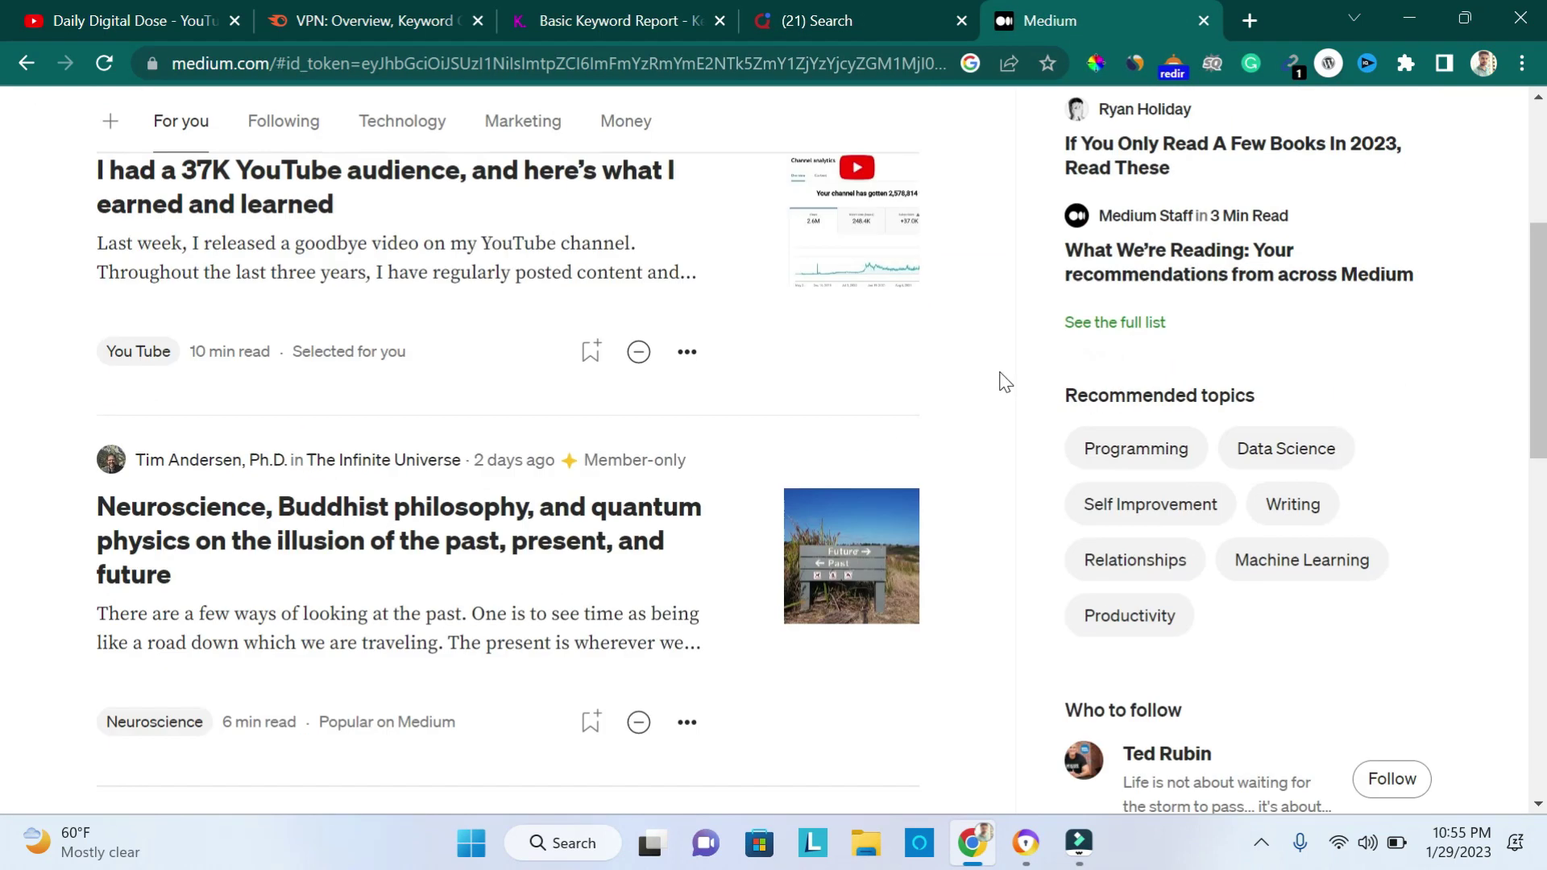
{"action": "scroll", "coordinate": [1004, 382], "scroll_direction": "up", "scroll_amount": 5}
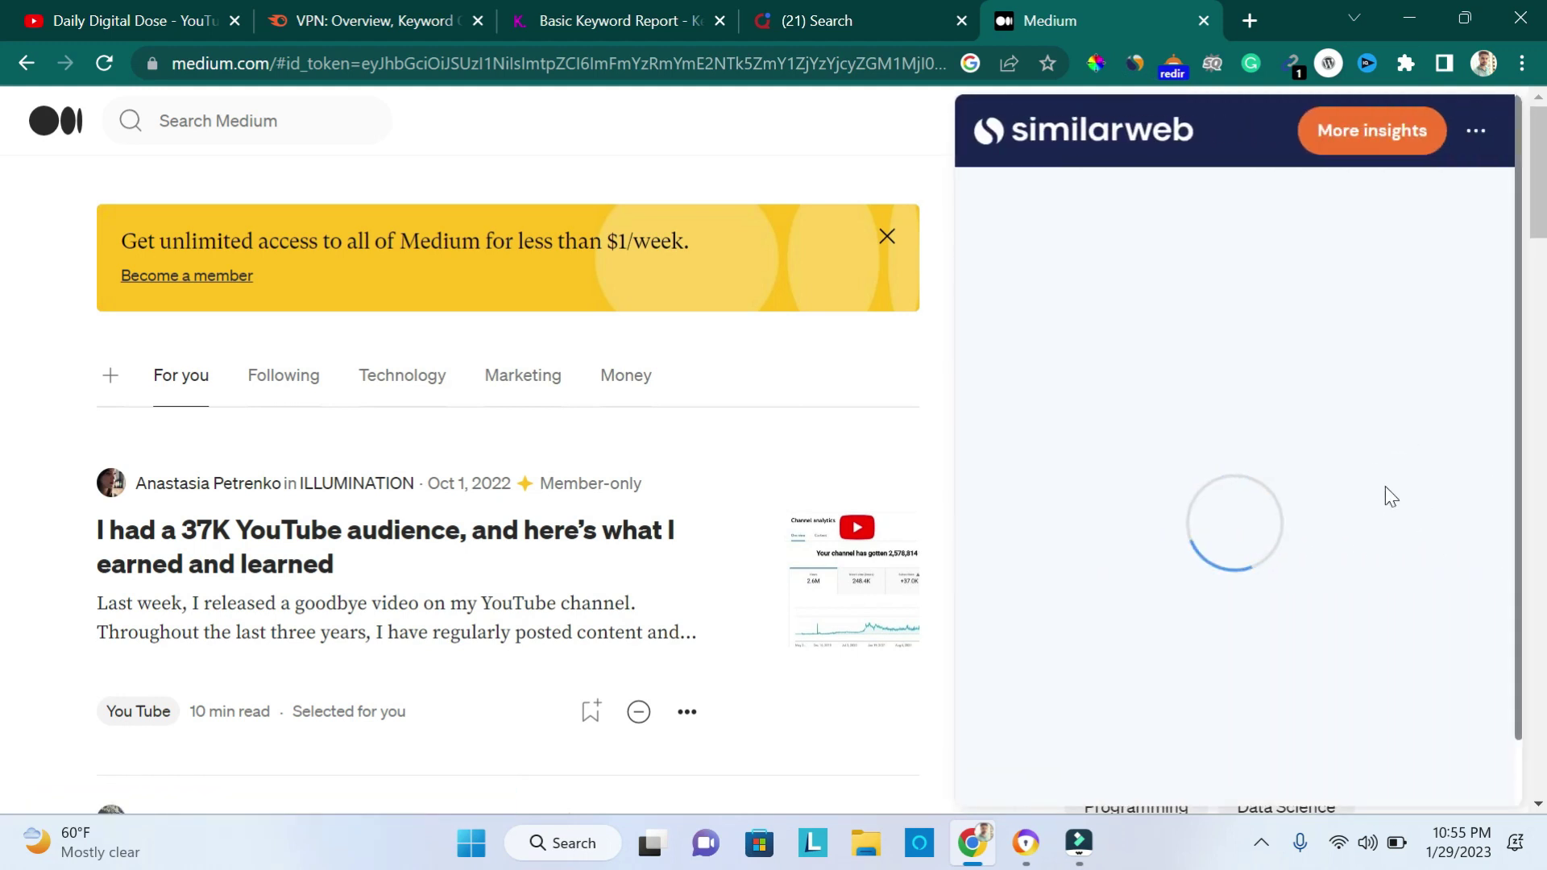
{"action": "scroll", "coordinate": [1384, 486], "scroll_direction": "down", "scroll_amount": 3}
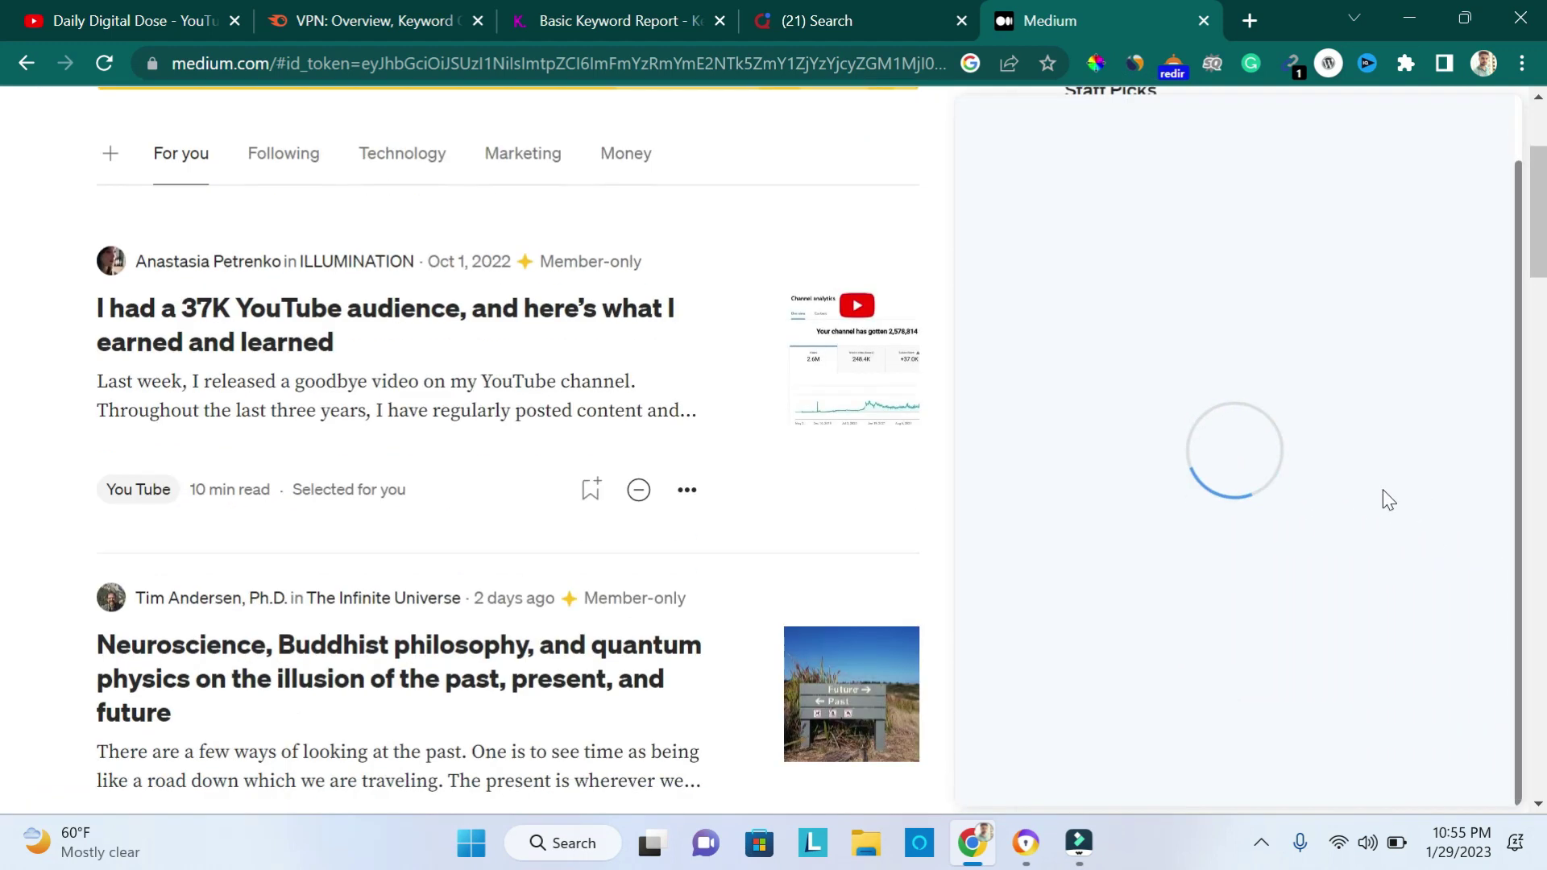
{"action": "scroll", "coordinate": [1331, 475], "scroll_direction": "down", "scroll_amount": 4}
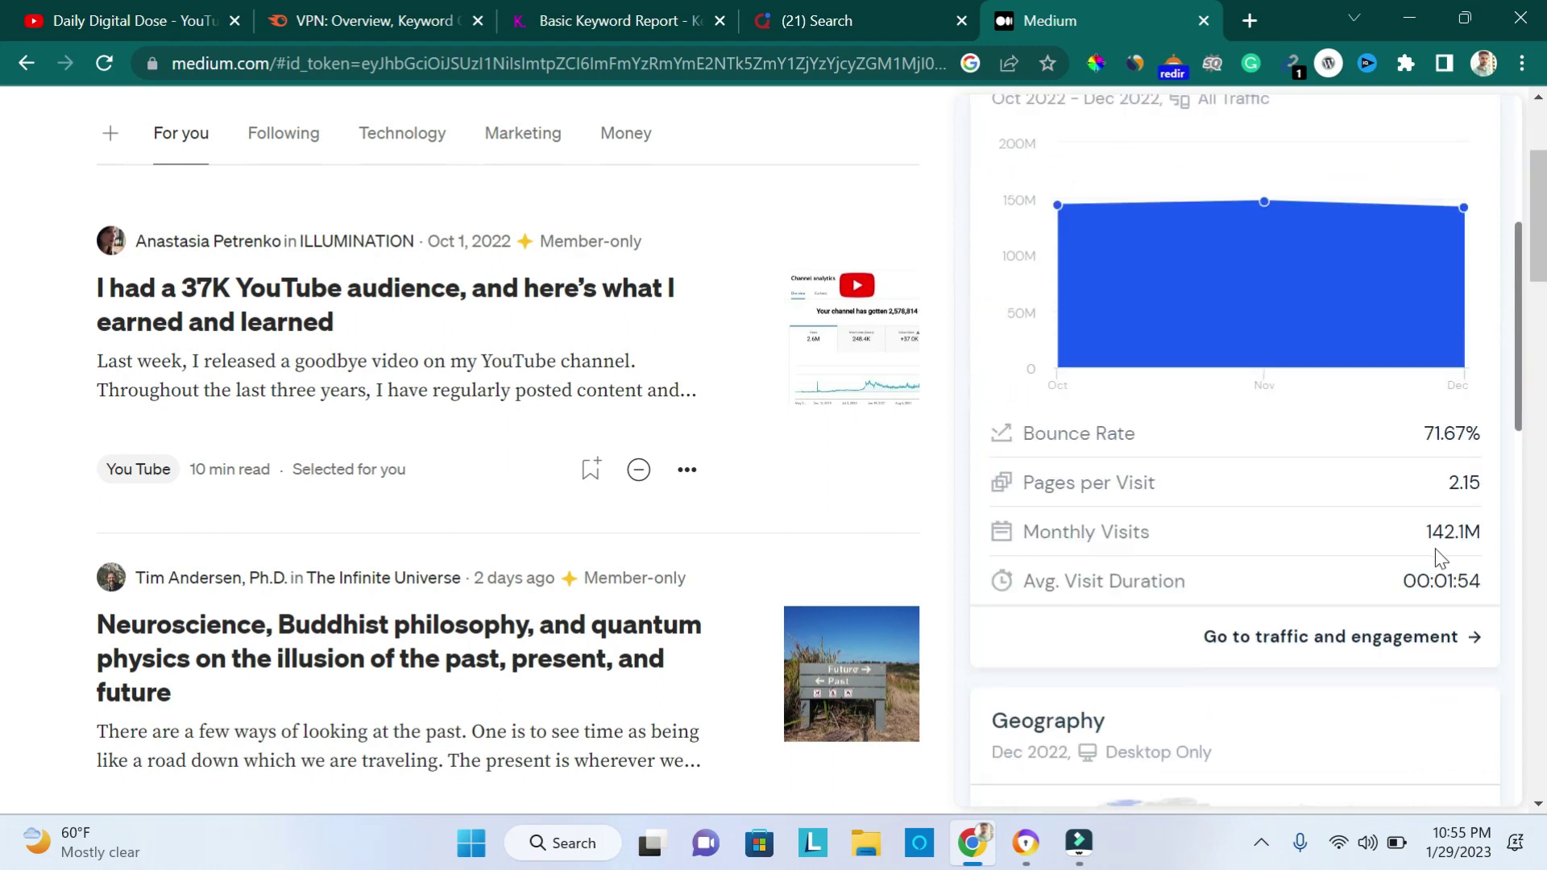
{"action": "scroll", "coordinate": [1328, 523], "scroll_direction": "down", "scroll_amount": 4}
{"action": "scroll", "coordinate": [1325, 519], "scroll_direction": "down", "scroll_amount": 6}
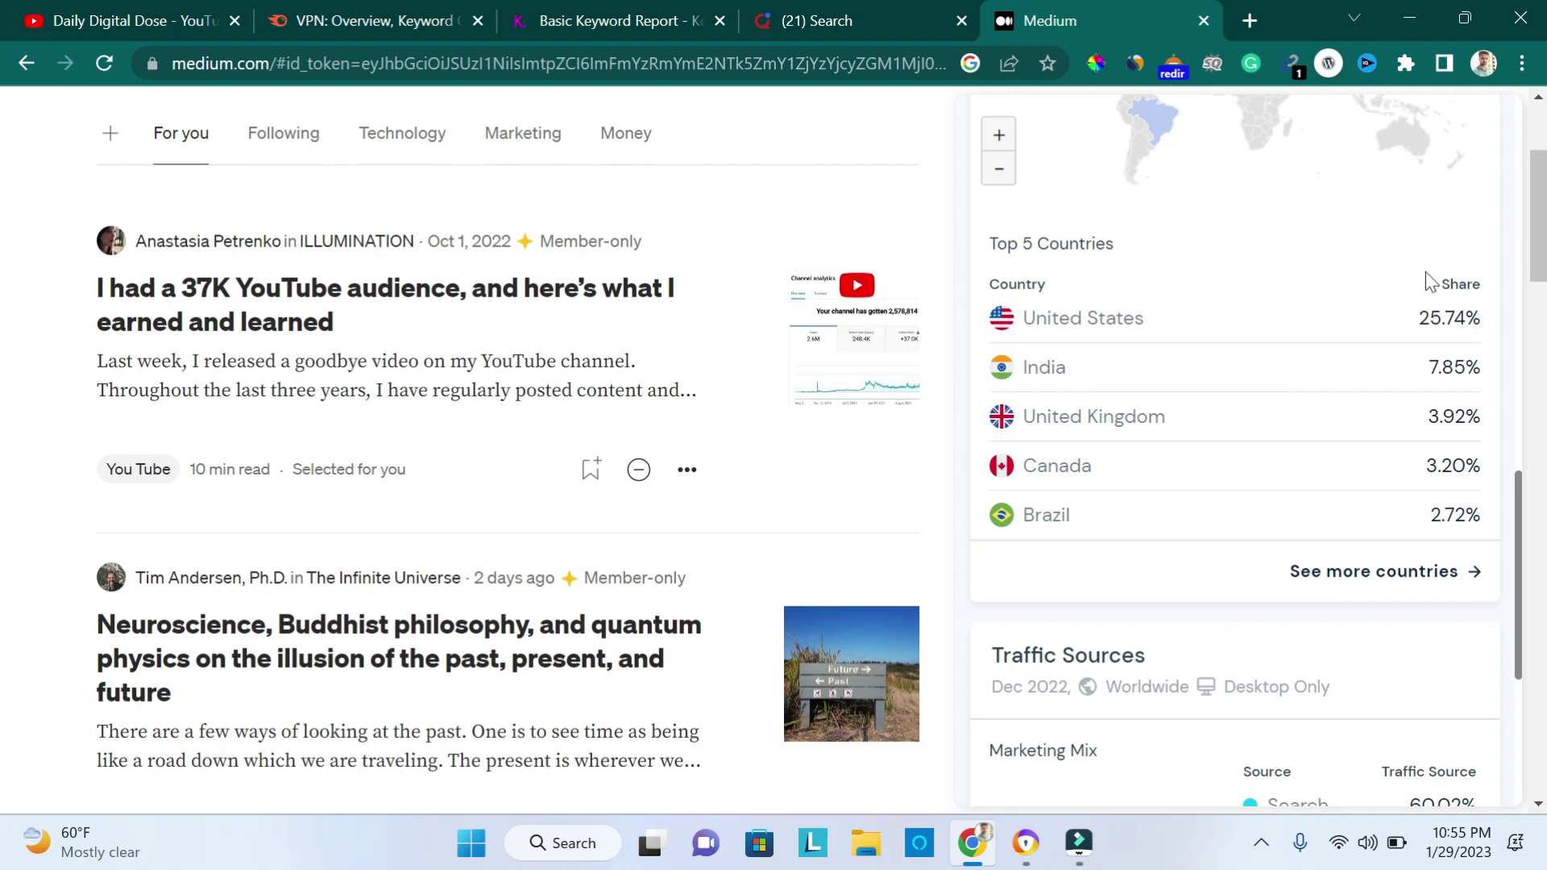
{"action": "left_click", "coordinate": [838, 201]}
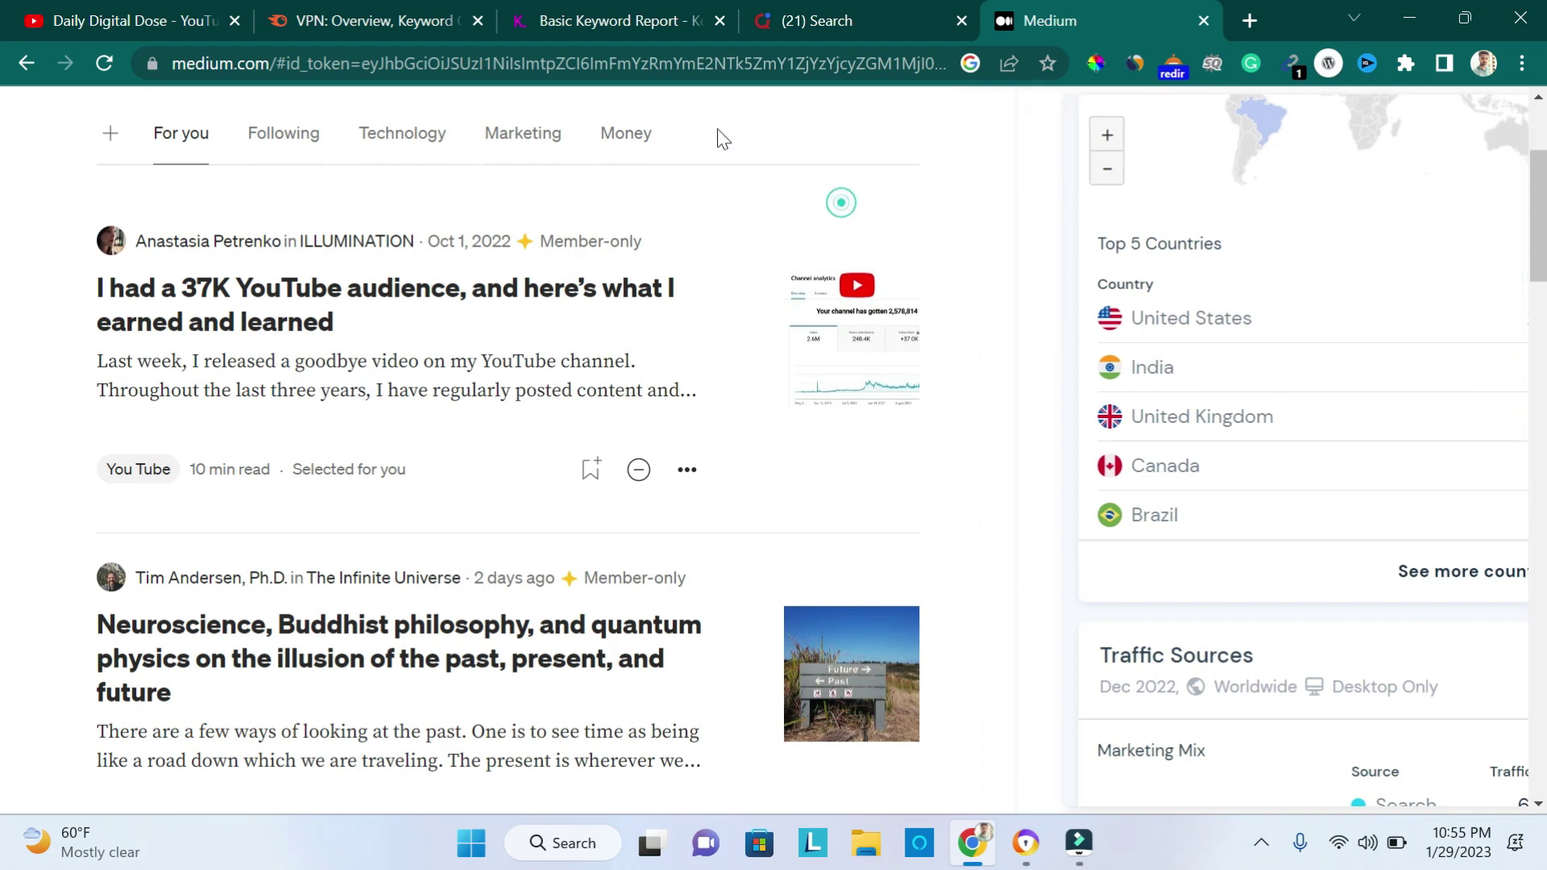
Return to the Quora results and examine Quora's monthly visits, geography and top five countries in Similarweb.
{"action": "key", "text": "ctrl+shift+Tab"}
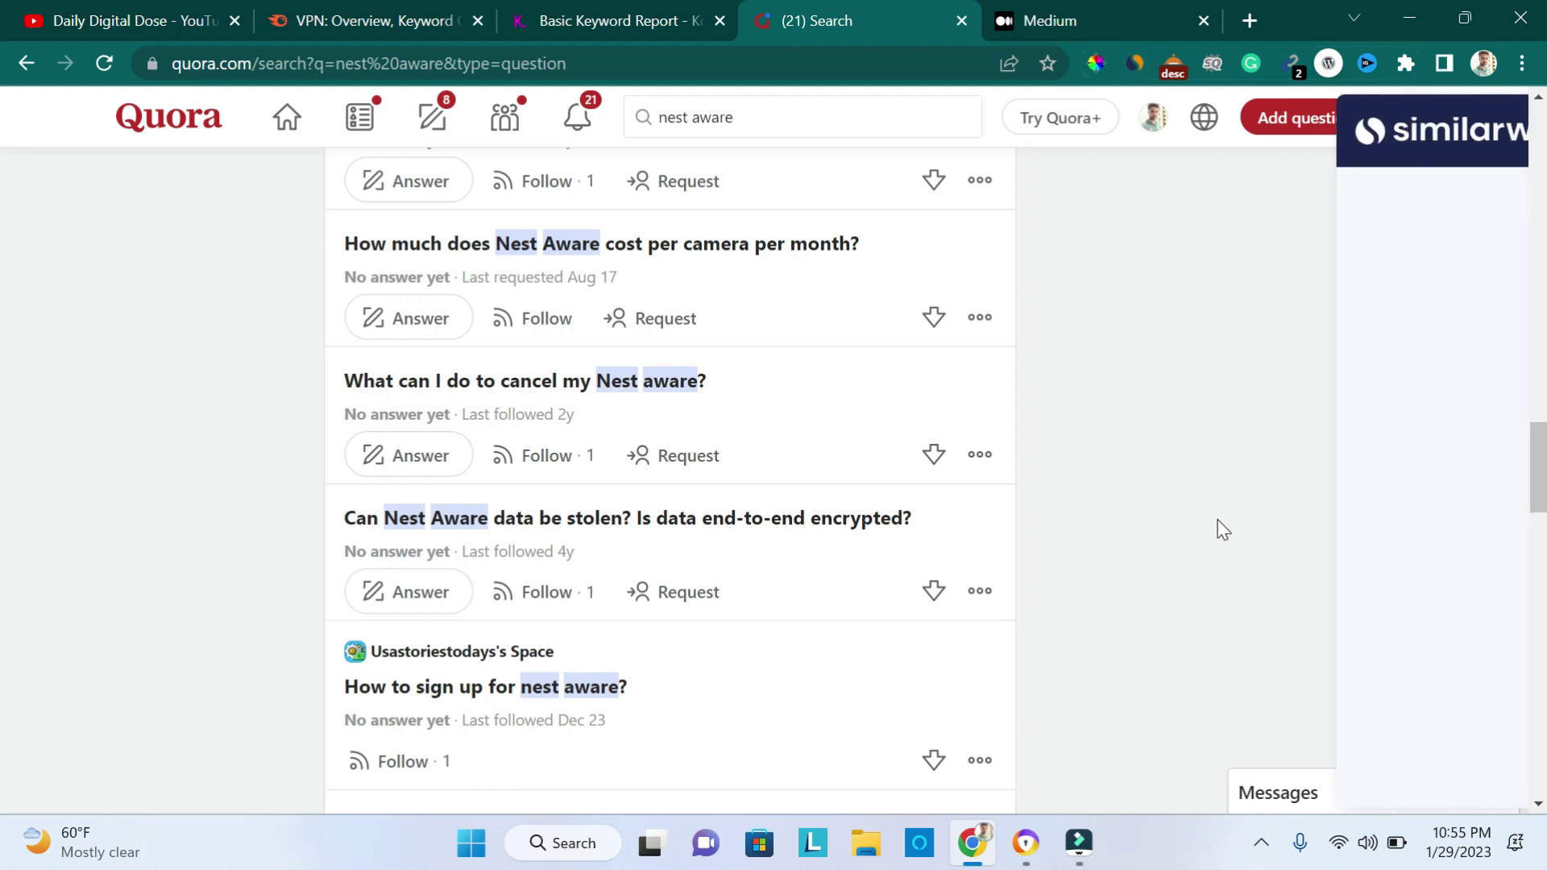
{"action": "scroll", "coordinate": [1349, 543], "scroll_direction": "down", "scroll_amount": 5}
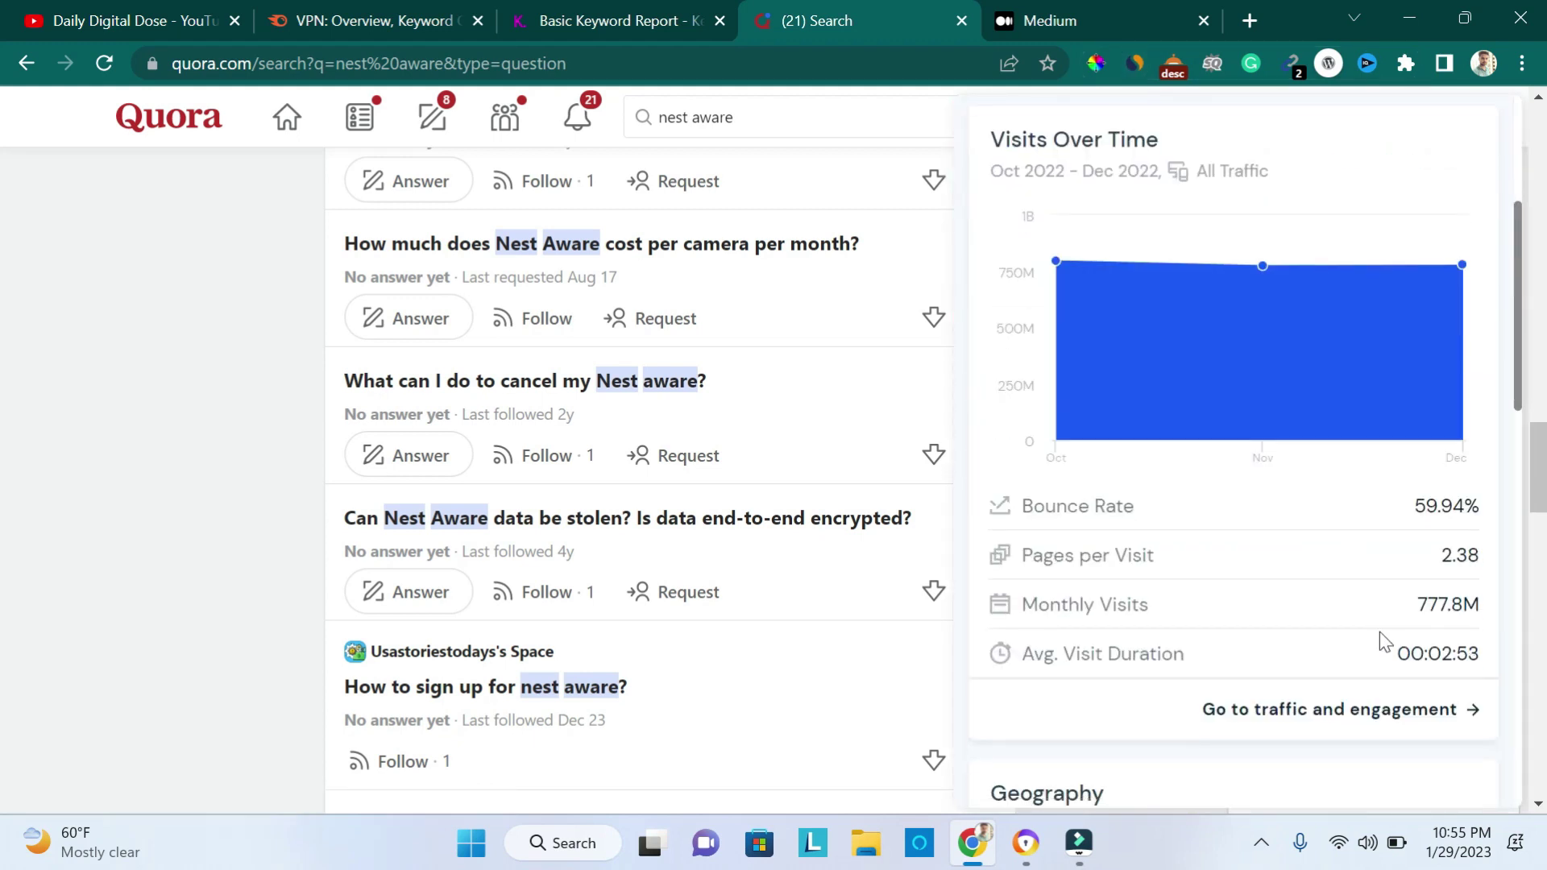
{"action": "scroll", "coordinate": [1252, 543], "scroll_direction": "down", "scroll_amount": 5}
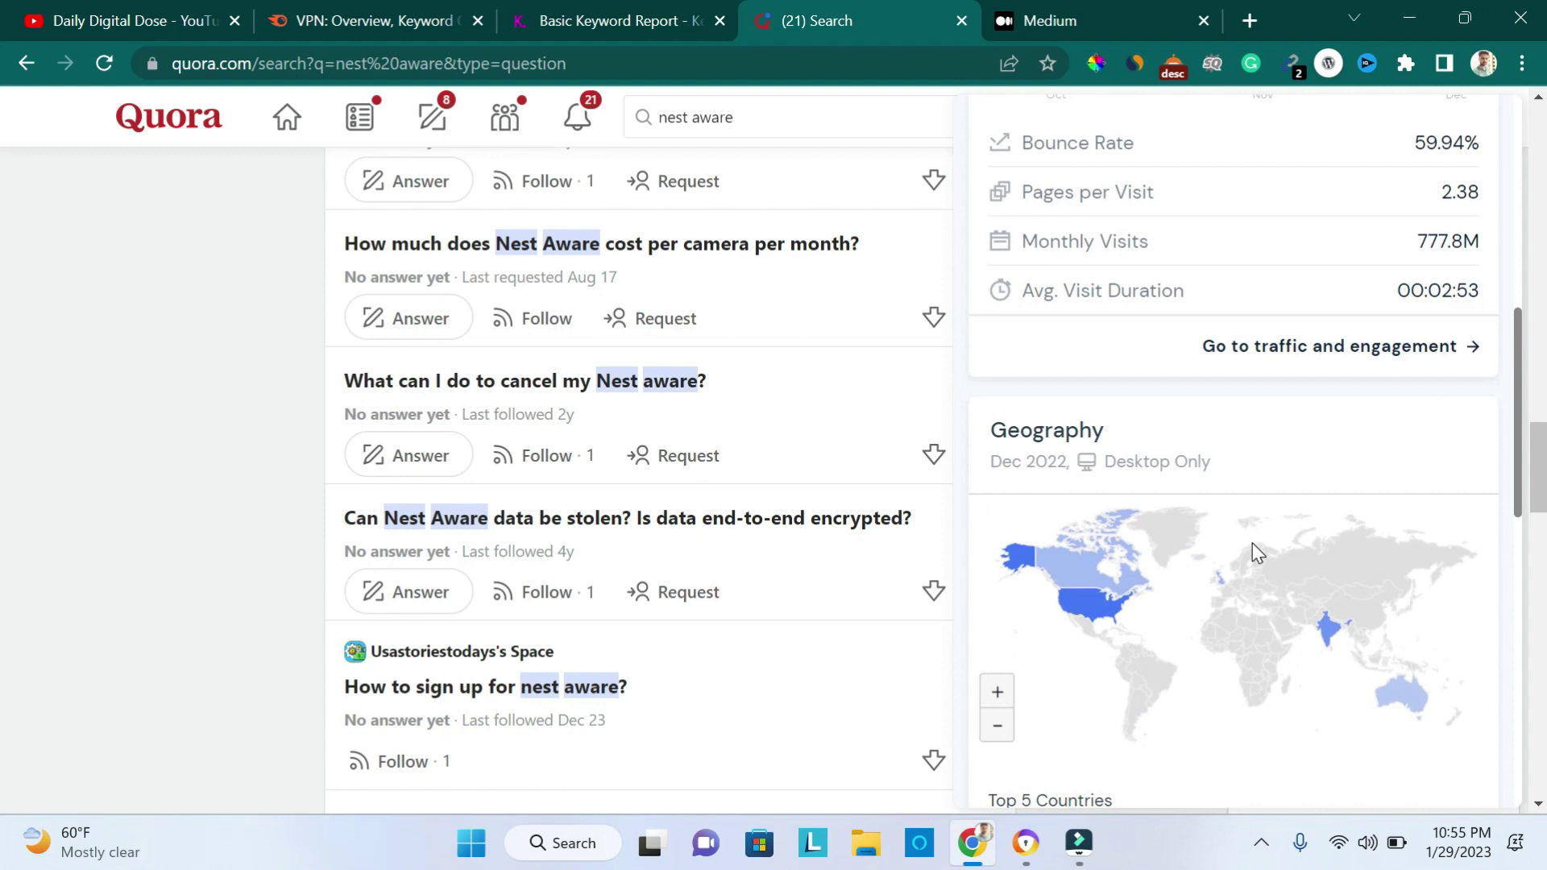
{"action": "scroll", "coordinate": [1224, 516], "scroll_direction": "down", "scroll_amount": 5}
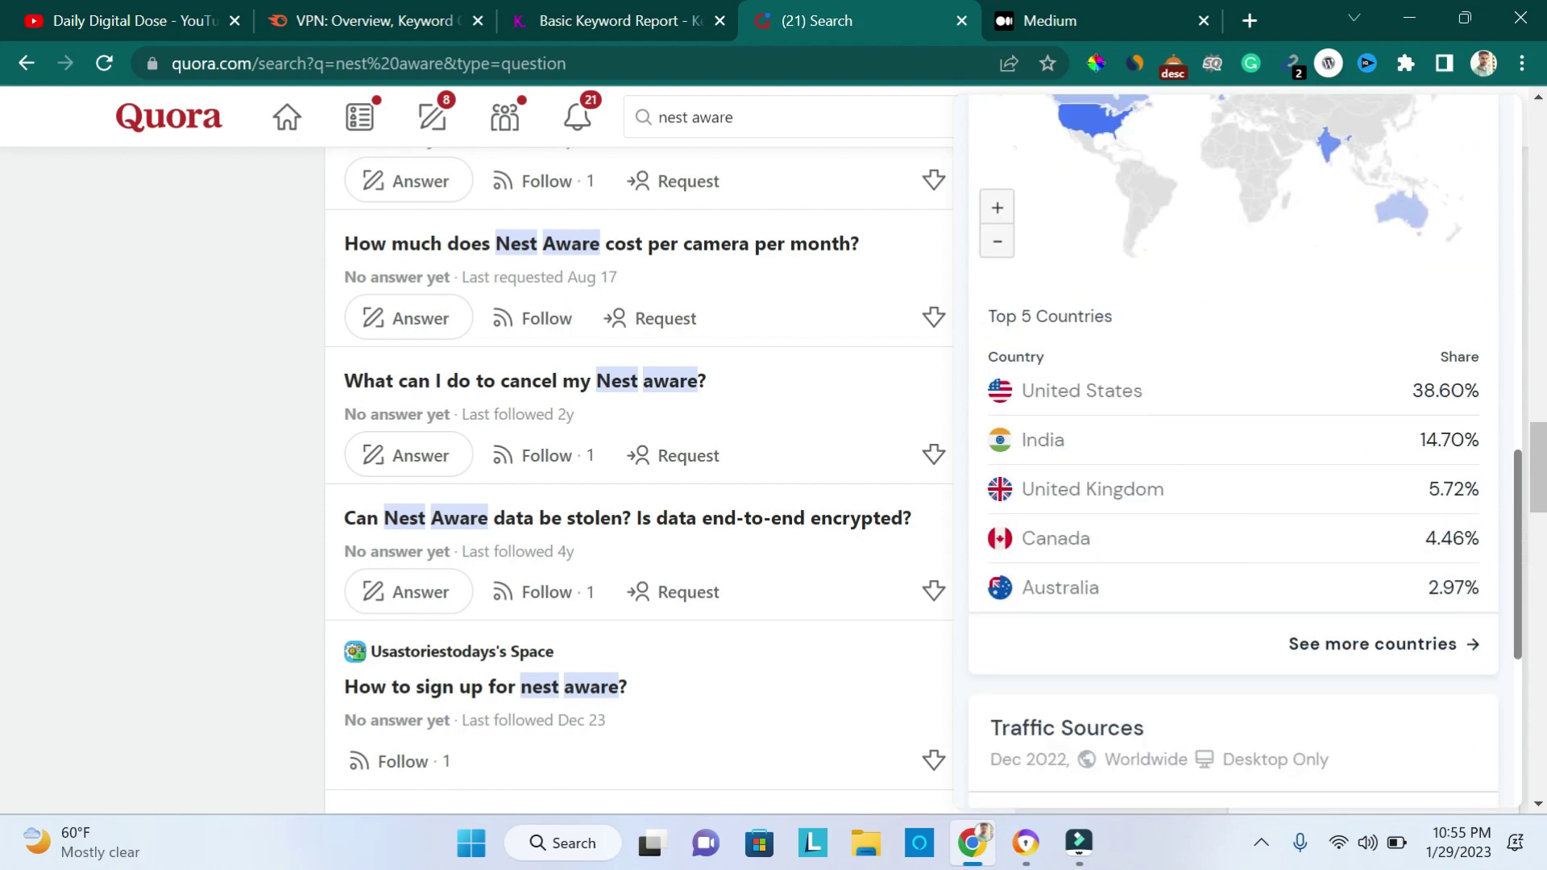
{"action": "left_click", "coordinate": [125, 293]}
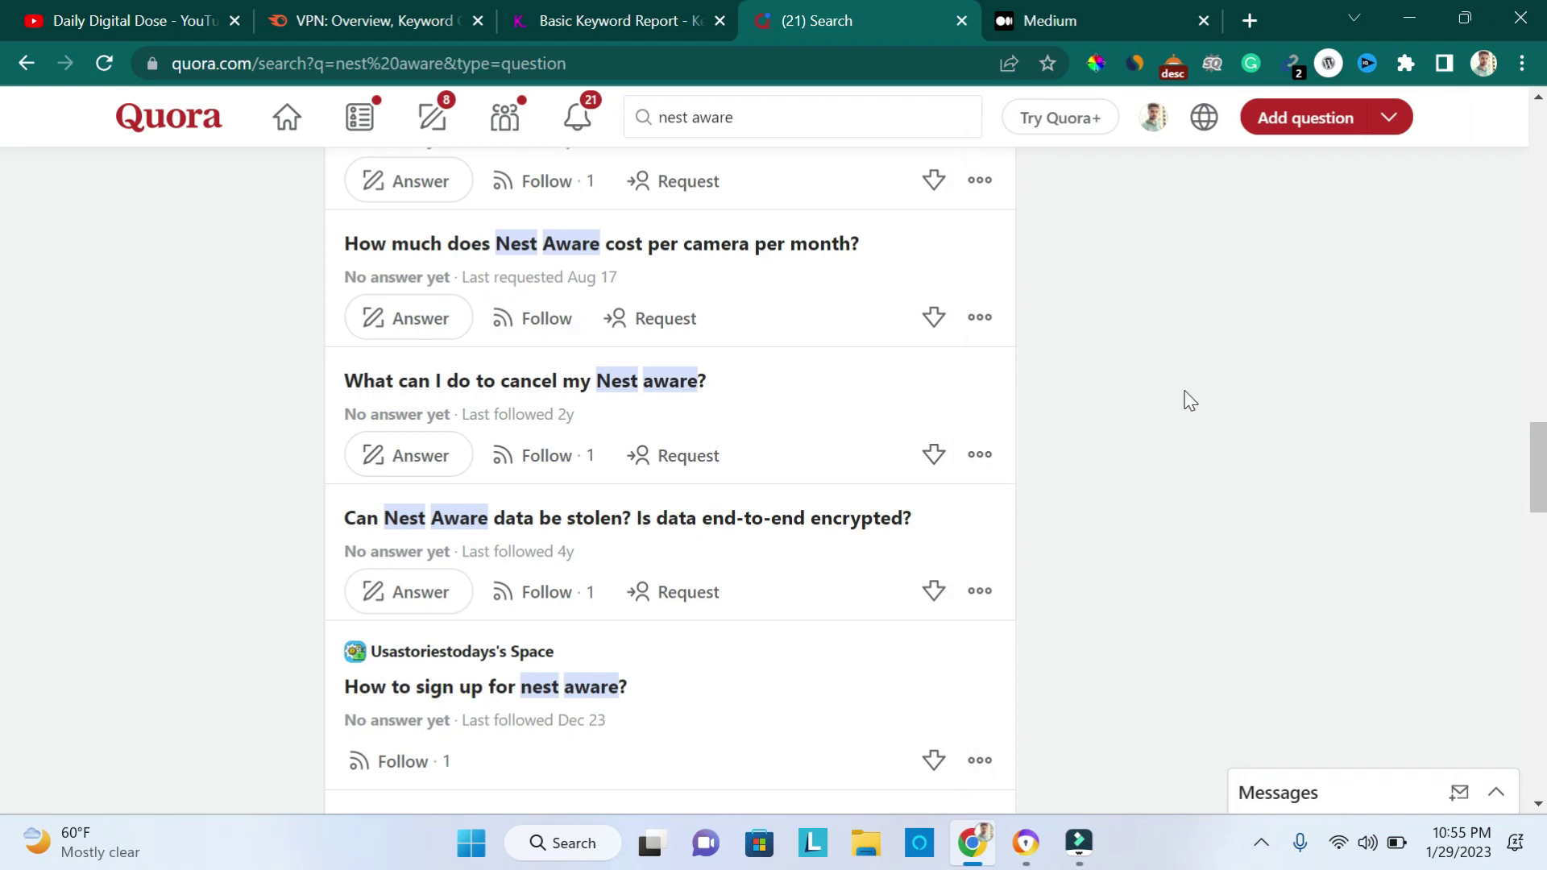
Go back to the start of the Quora question results, and bring up the Daily Digital Dose channel page on YouTube.
{"action": "scroll", "coordinate": [1162, 416], "scroll_direction": "up", "scroll_amount": 10}
{"action": "scroll", "coordinate": [1162, 417], "scroll_direction": "up", "scroll_amount": 10}
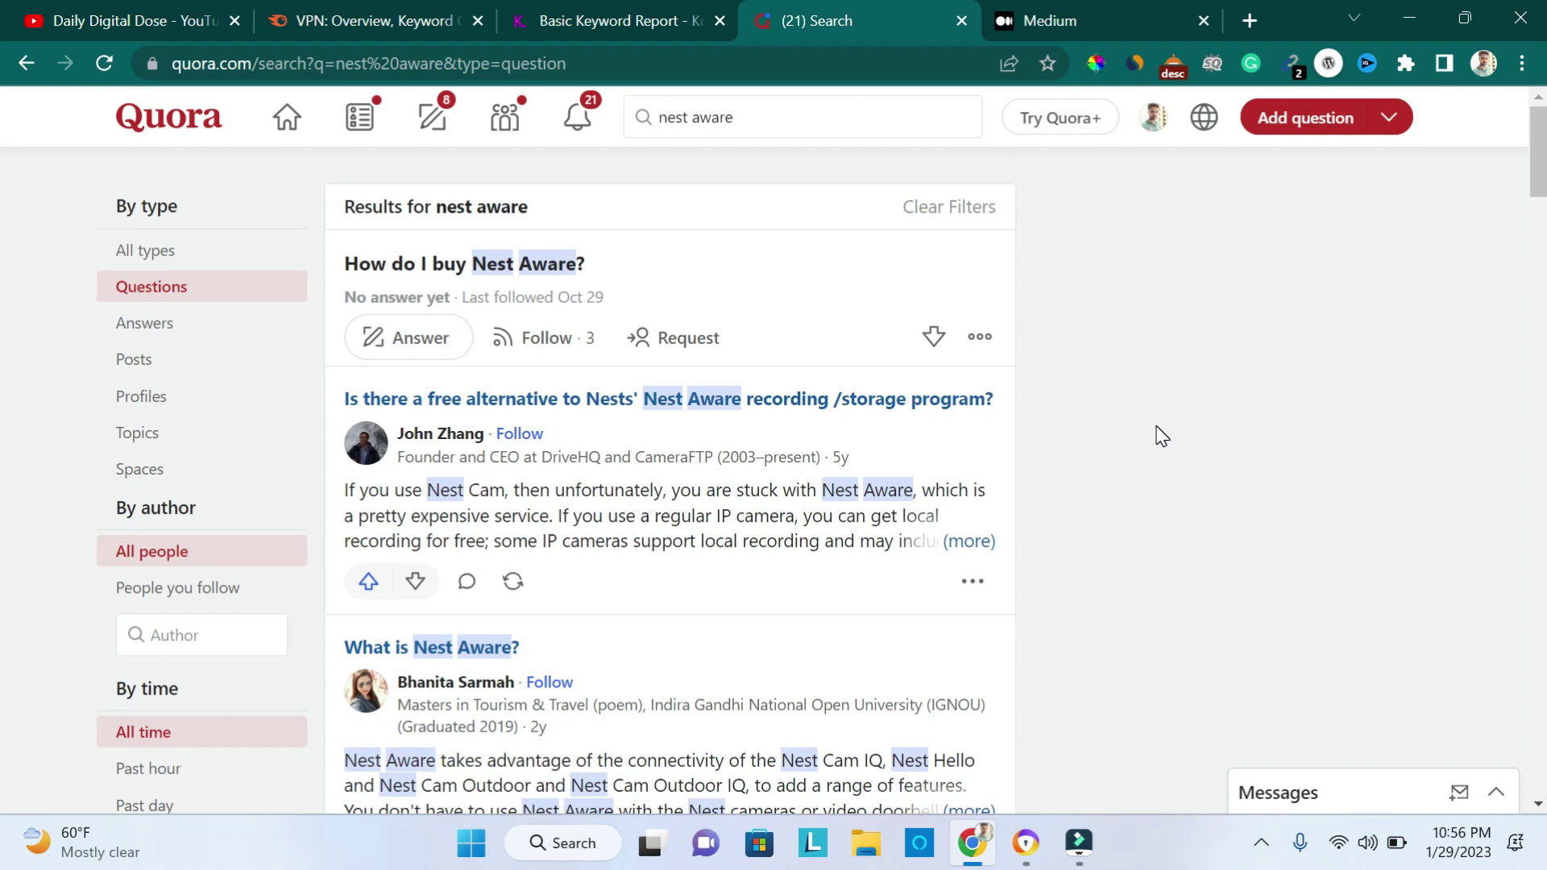
{"action": "left_click", "coordinate": [85, 16]}
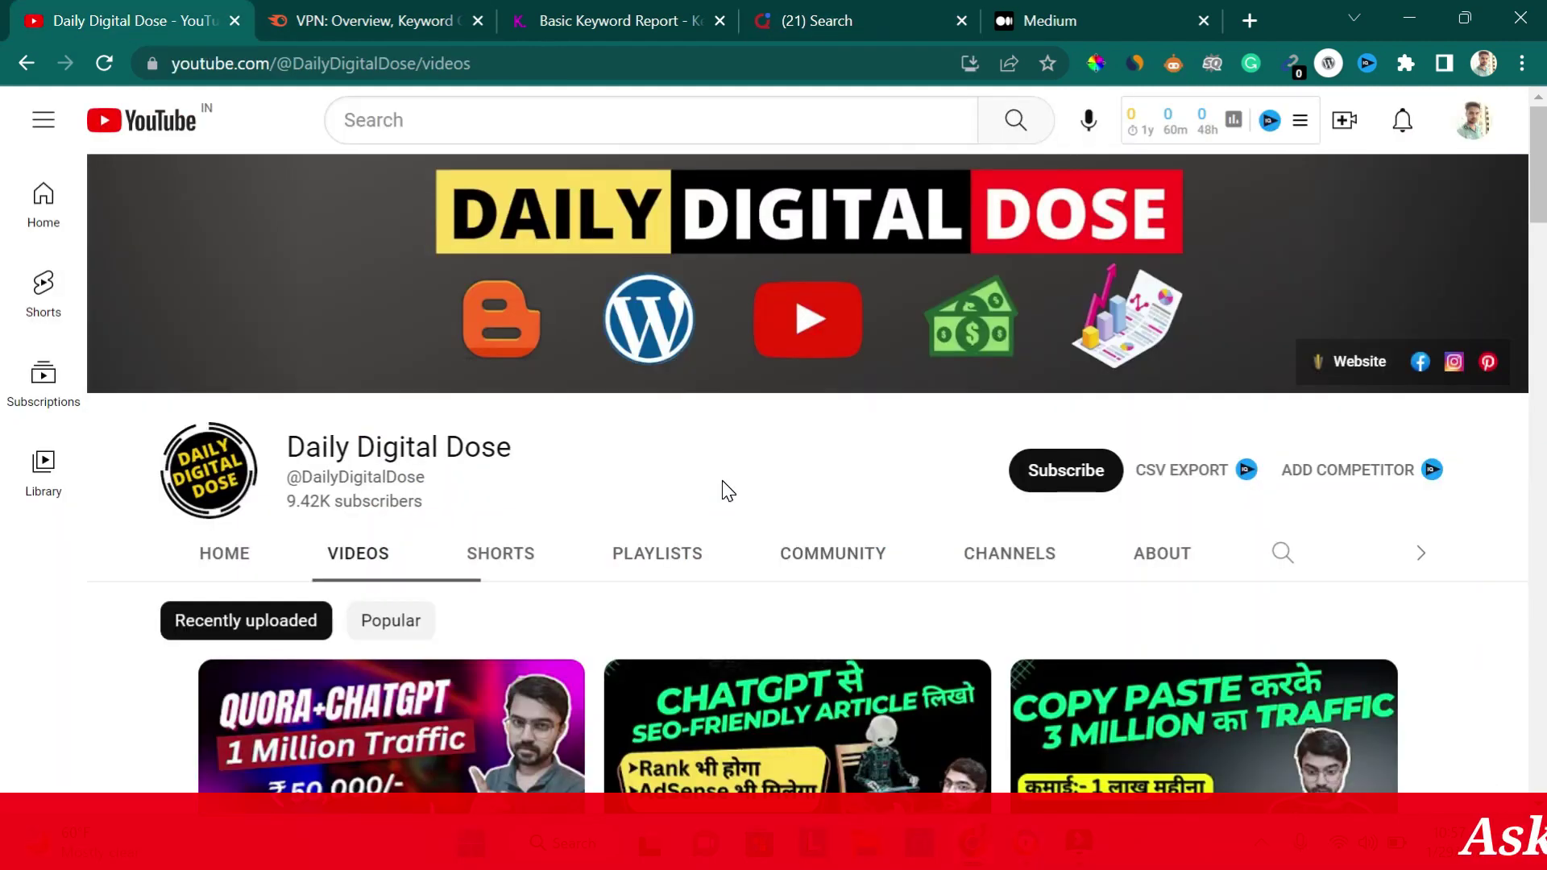